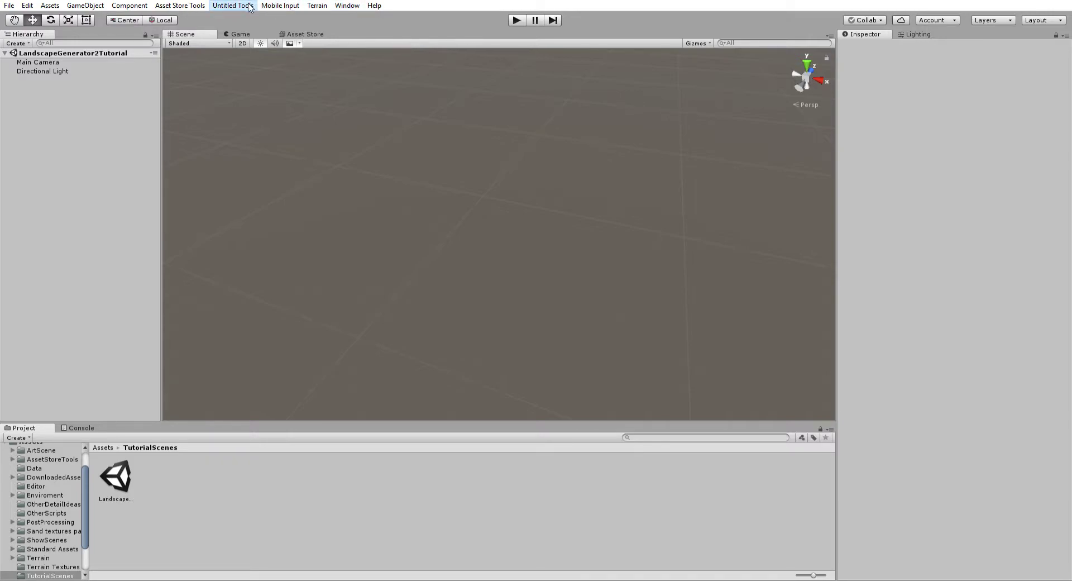
Step: Add a Landscape Generator object to the scene and glance at its General Settings
{"action": "left_click", "coordinate": [358, 8]}
{"action": "left_click", "coordinate": [98, 77]}
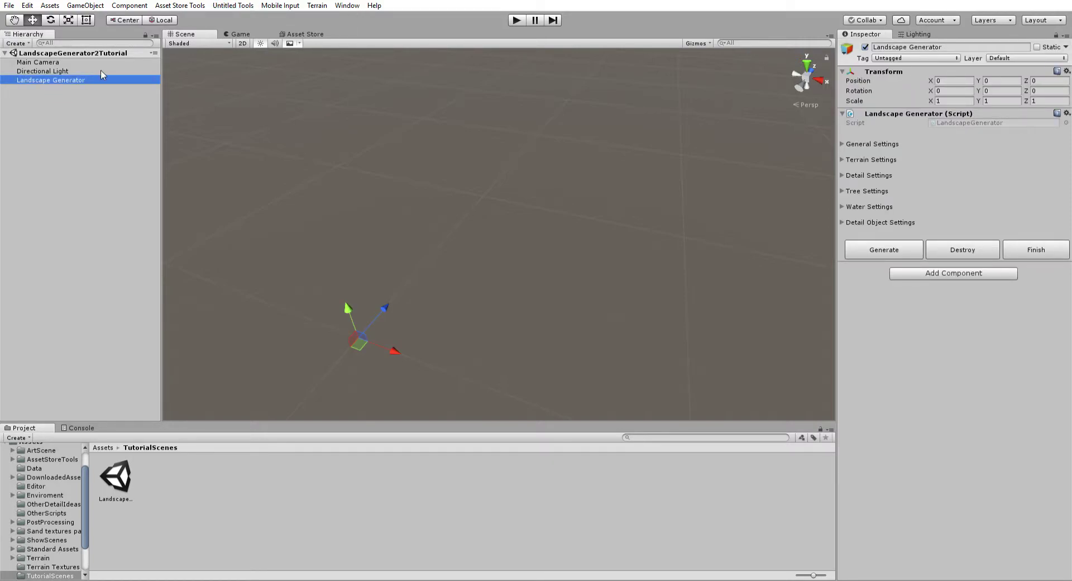
{"action": "left_click", "coordinate": [844, 141]}
{"action": "left_click", "coordinate": [844, 141]}
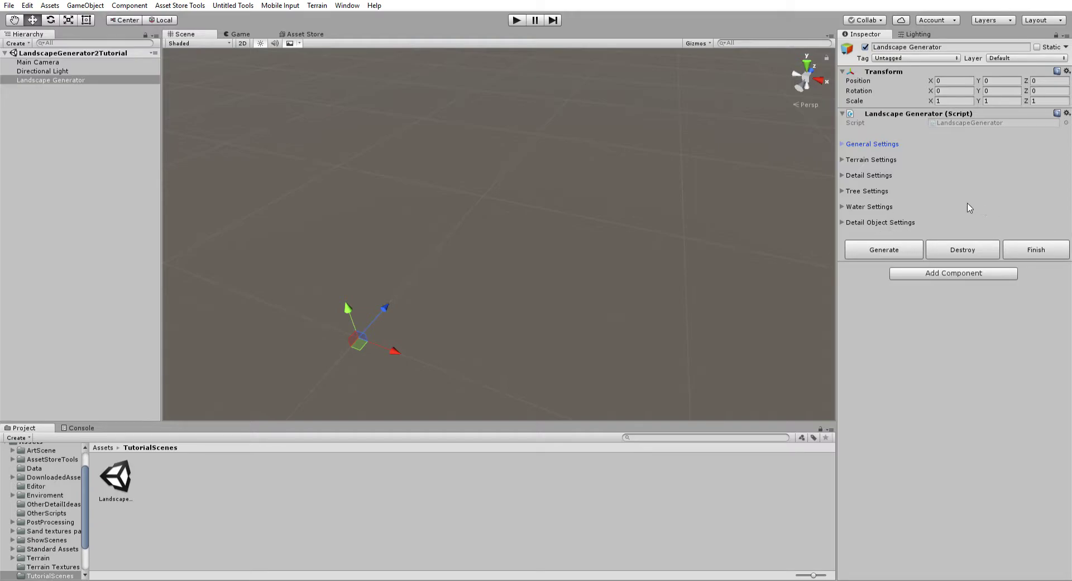
Step: Expand the Landscape Generator's Tree Settings with the Trees list folded away
{"action": "left_click", "coordinate": [866, 191]}
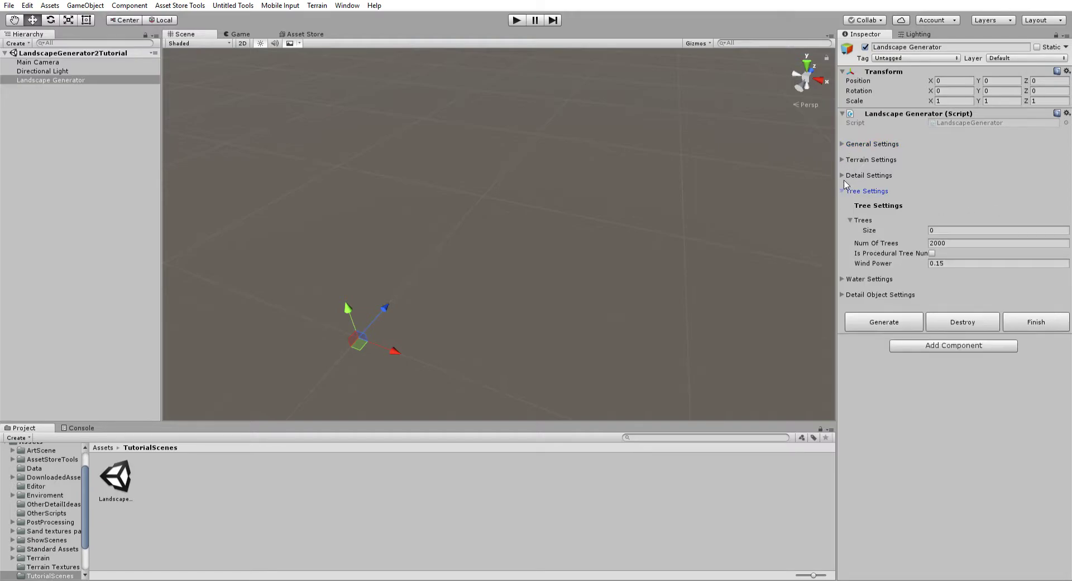
{"action": "left_click", "coordinate": [852, 220]}
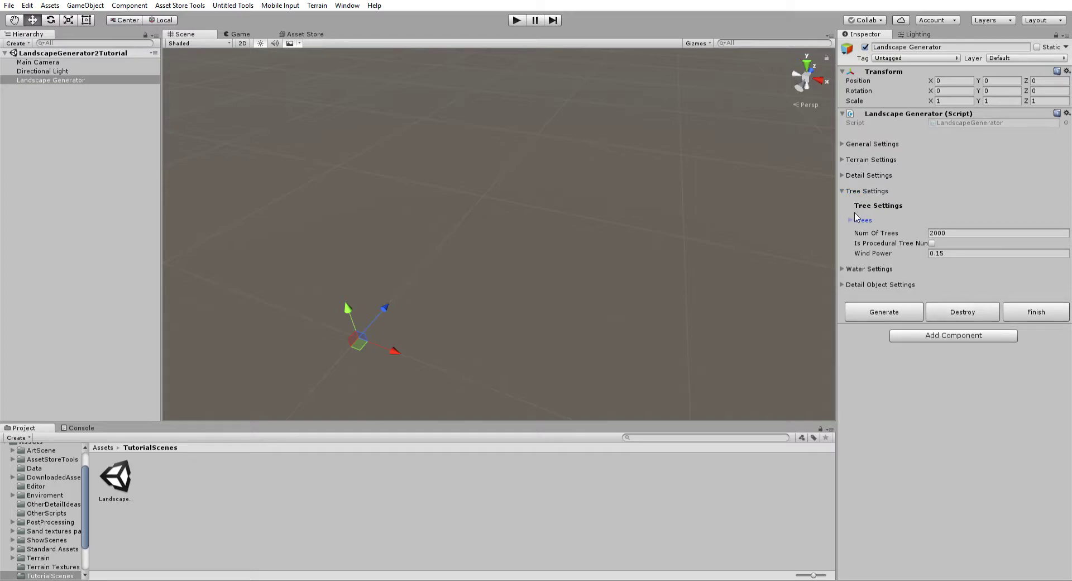
{"action": "left_click", "coordinate": [844, 173]}
{"action": "left_click", "coordinate": [844, 170]}
Step: Widen the inspector to read the full labels and switch Is Procedural Tree Num on and off again
{"action": "left_click_drag", "start_coordinate": [844, 228], "coordinate": [817, 231]}
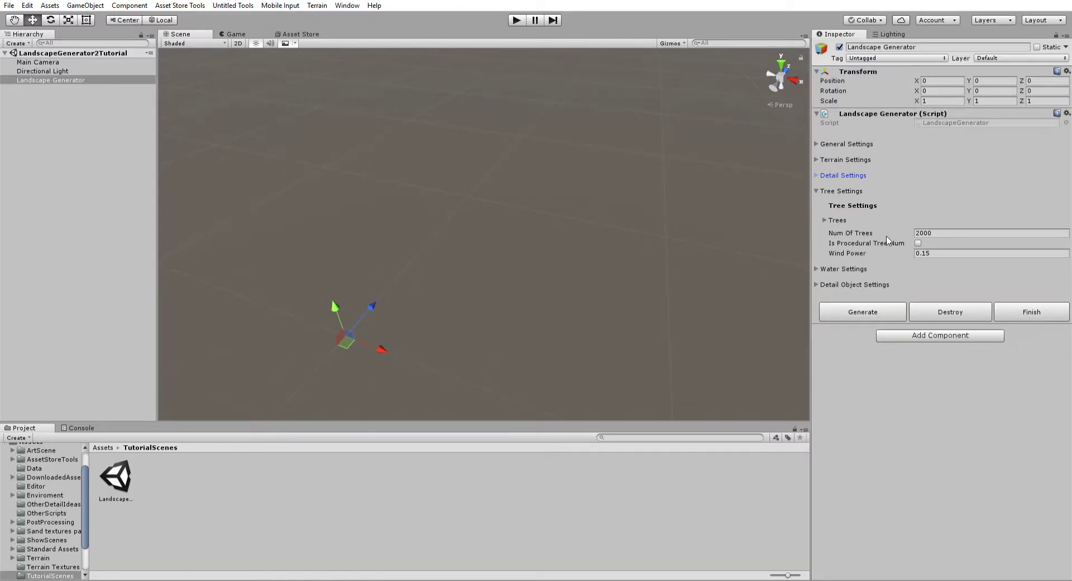
{"action": "left_click", "coordinate": [918, 242]}
{"action": "left_click", "coordinate": [918, 241]}
{"action": "left_click_drag", "start_coordinate": [815, 222], "coordinate": [831, 222]}
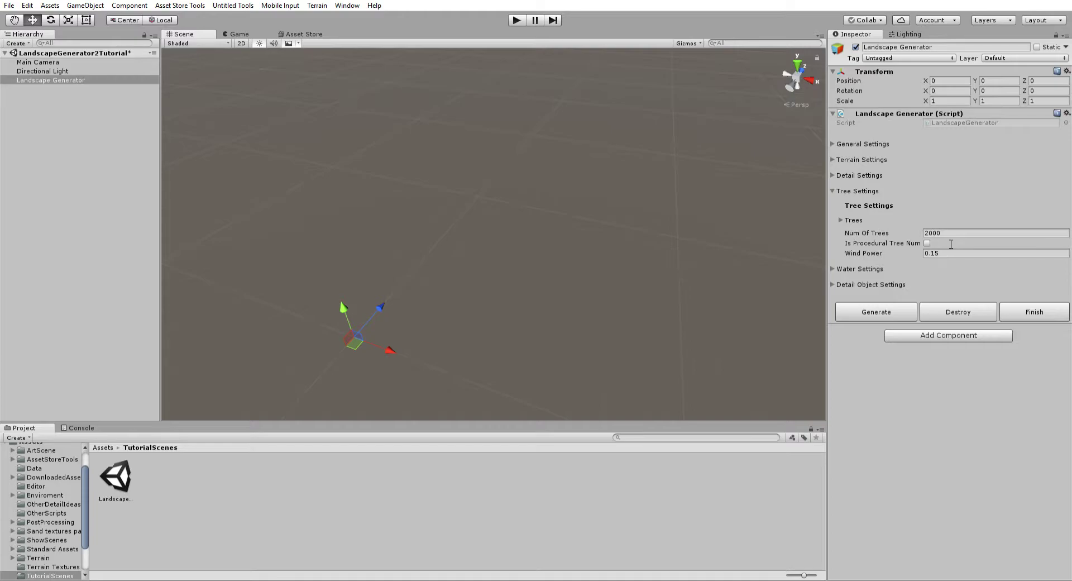
Step: Create a Wind Zone object in the scene and name it LandscapeWindZone
{"action": "left_click", "coordinate": [81, 171]}
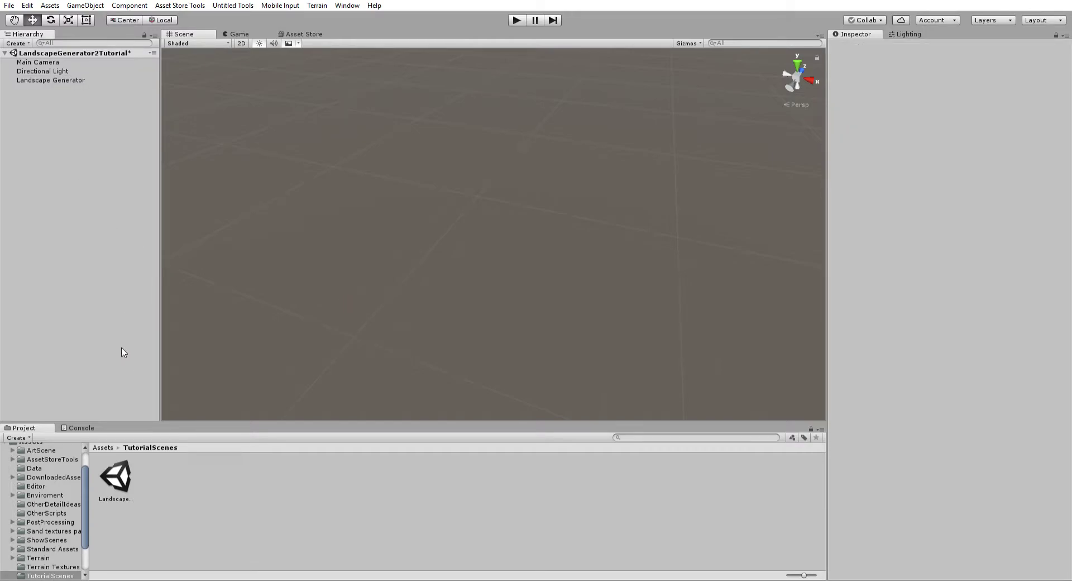
{"action": "left_click", "coordinate": [219, 375]}
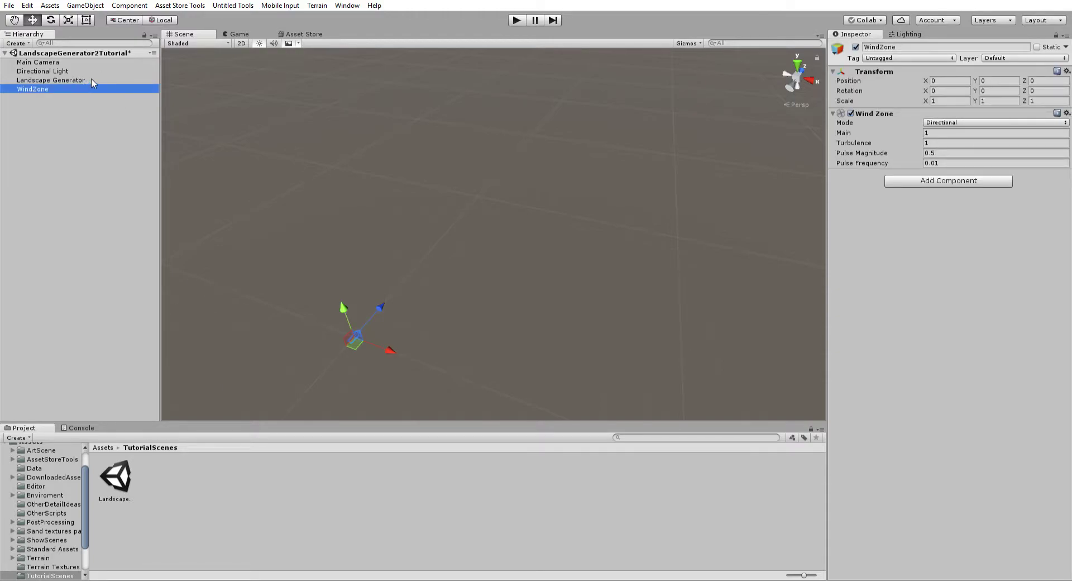
{"action": "key", "text": "F2"}
{"action": "type", "text": "Landscap"}
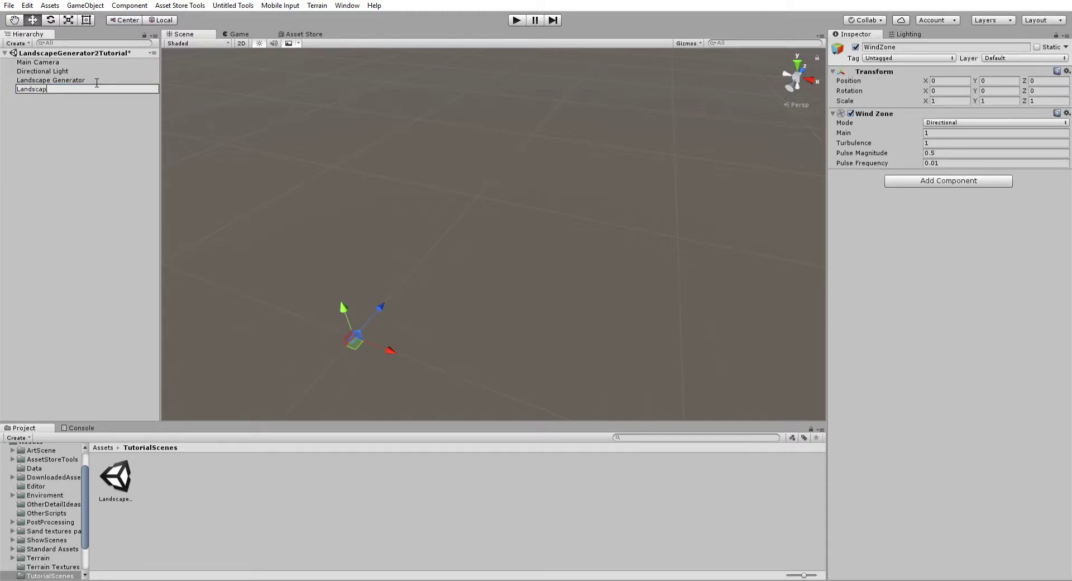
{"action": "type", "text": "eWindZone"}
{"action": "key", "text": "Return"}
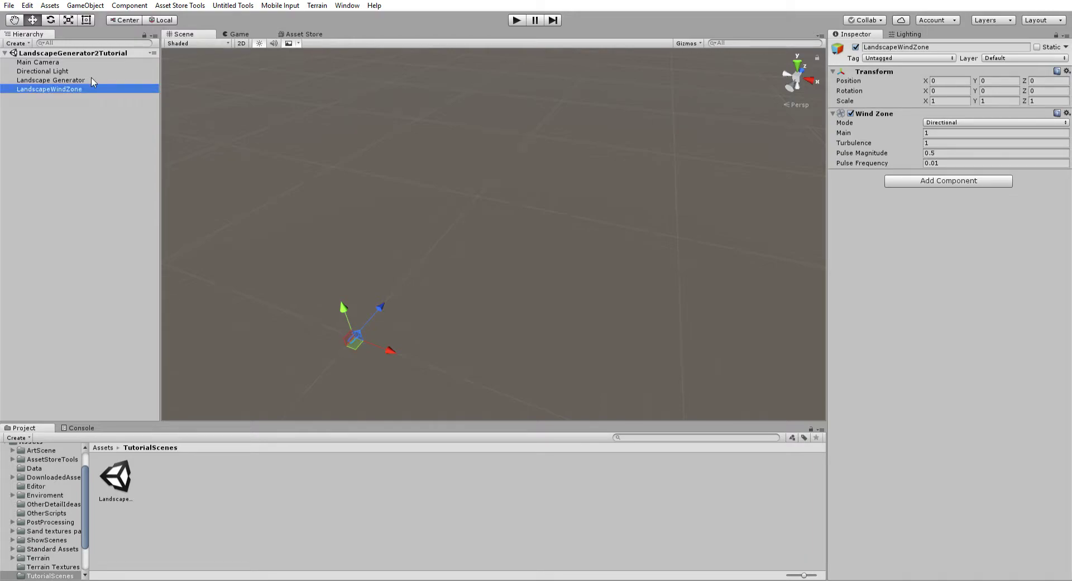
Step: Set LandscapeWindZone's Main value to 0.15 and delete the wind zone from the scene
{"action": "left_click", "coordinate": [950, 132]}
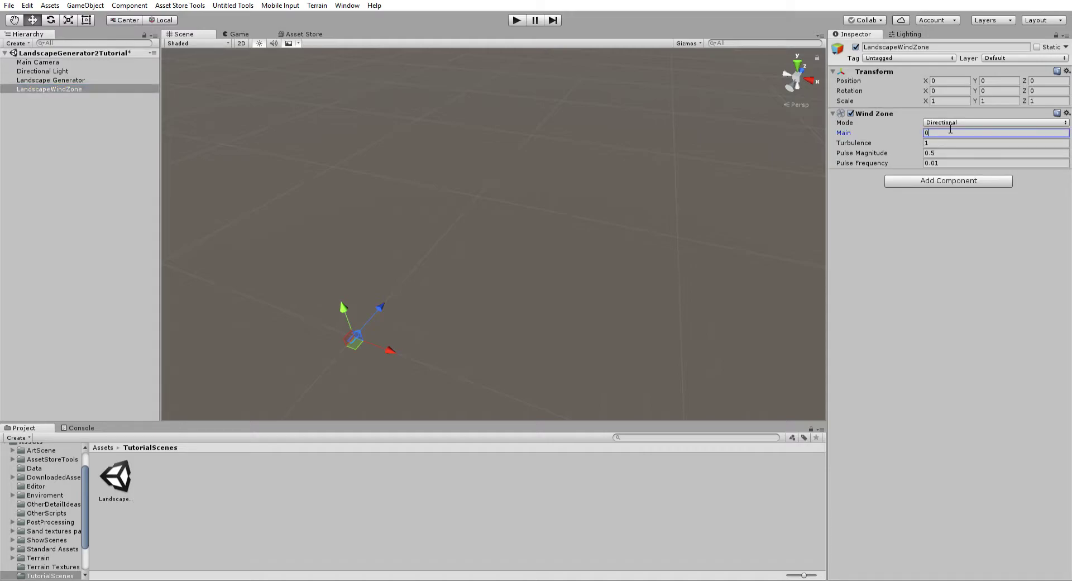
{"action": "key", "text": "Tab"}
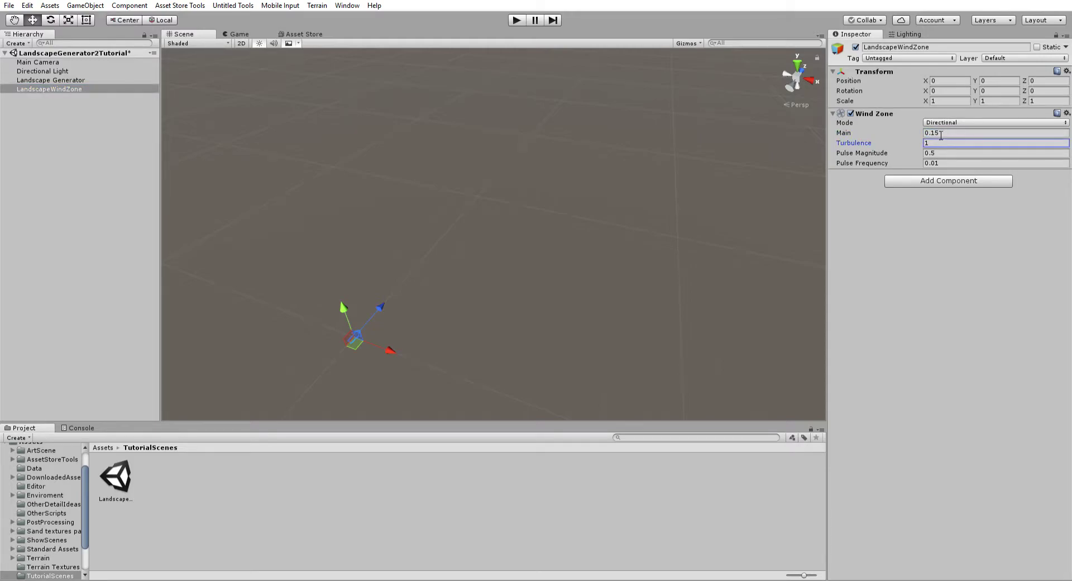
{"action": "left_click", "coordinate": [905, 291]}
{"action": "left_click", "coordinate": [117, 89]}
{"action": "key", "text": "Delete"}
Step: Expand the Trees list of the Landscape Generator and set its size to 1
{"action": "left_click", "coordinate": [115, 79]}
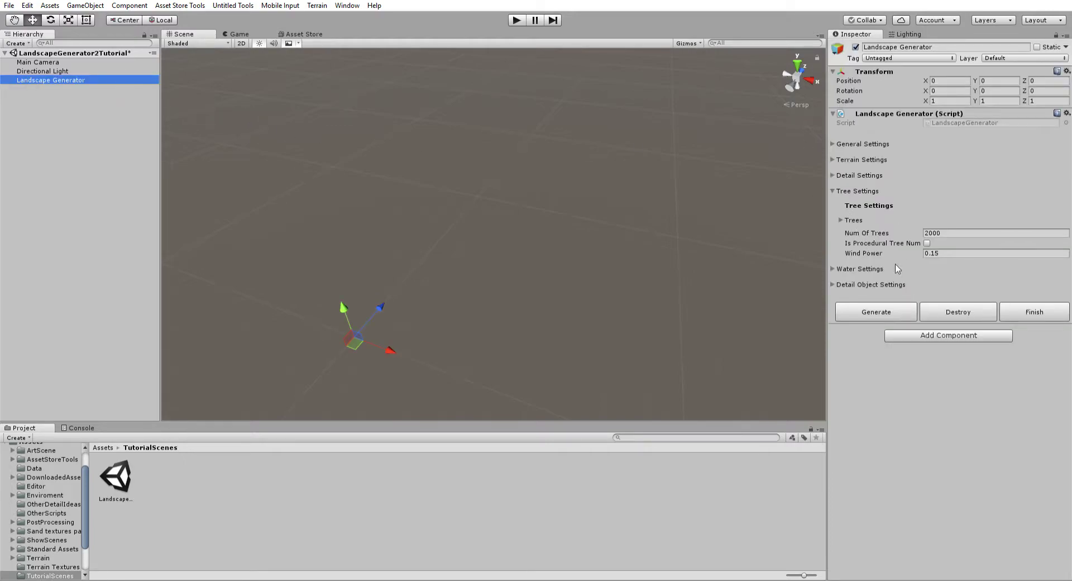
{"action": "left_click", "coordinate": [841, 219]}
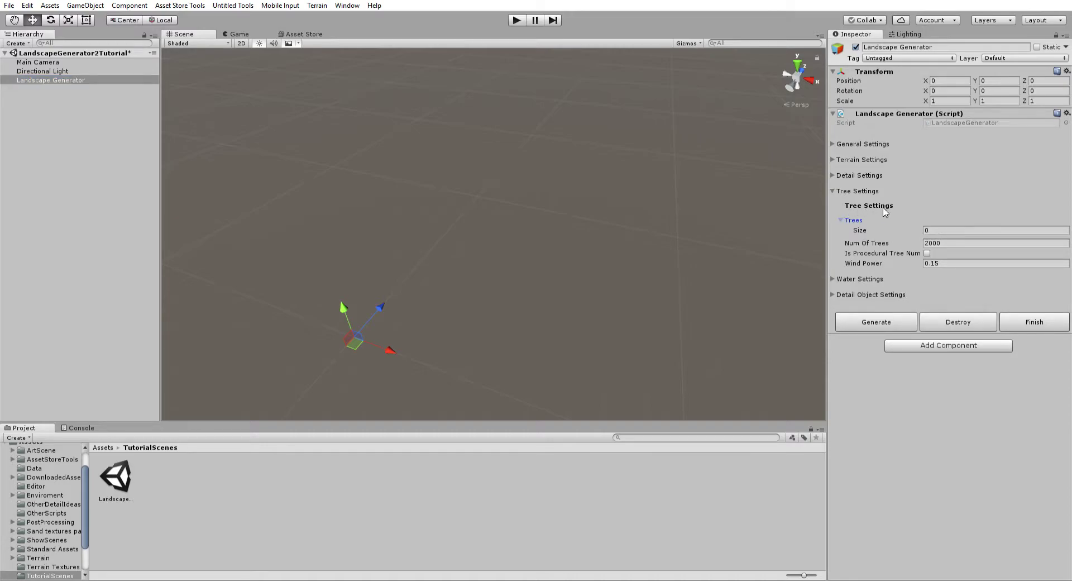
{"action": "left_click", "coordinate": [942, 222]}
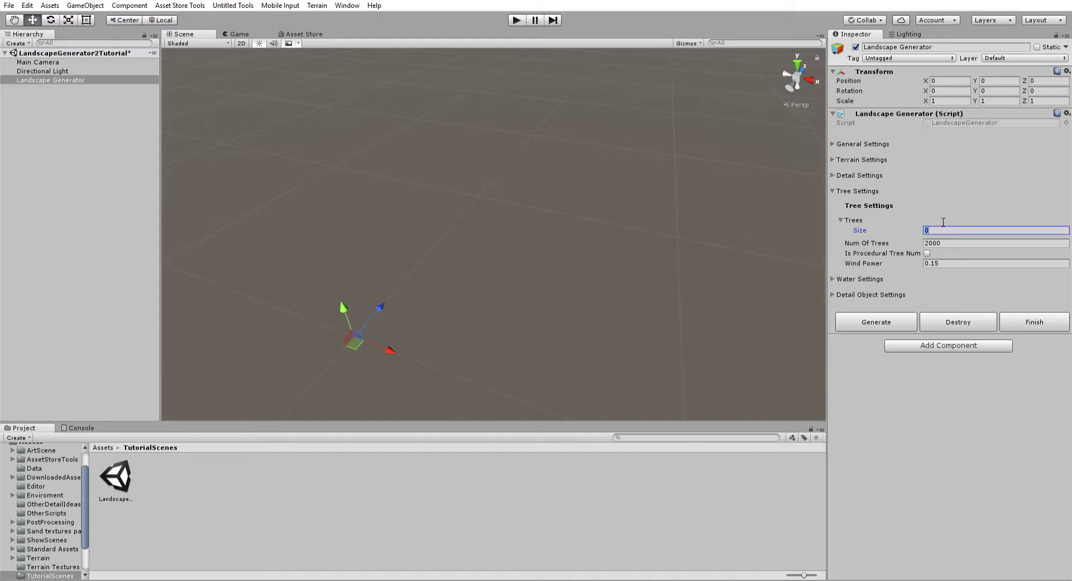
{"action": "type", "text": "1"}
{"action": "key", "text": "Return"}
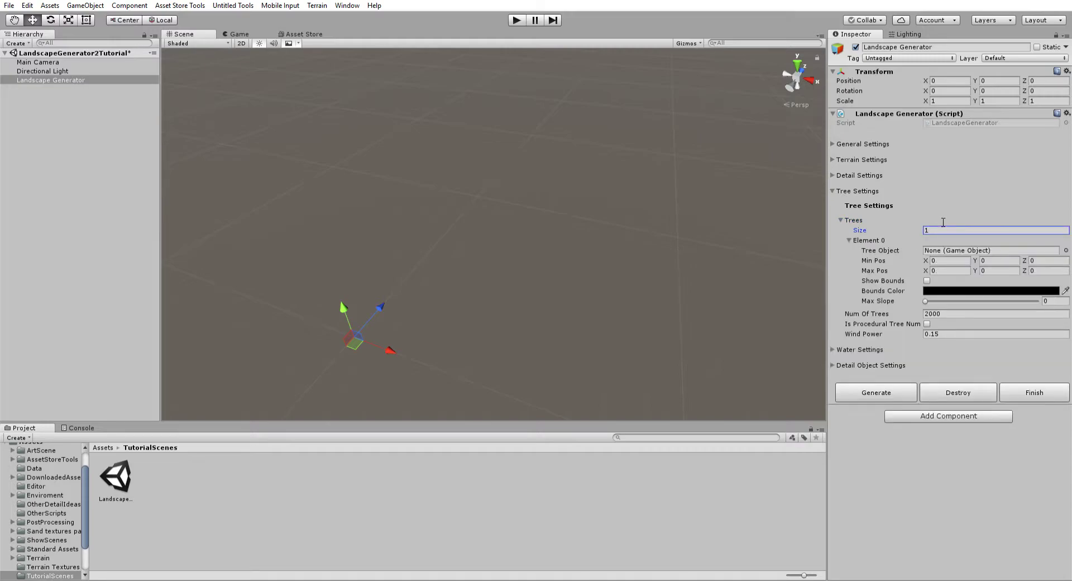
{"action": "left_click", "coordinate": [833, 174]}
{"action": "left_click", "coordinate": [841, 217]}
{"action": "left_click", "coordinate": [841, 216]}
{"action": "left_click", "coordinate": [833, 175]}
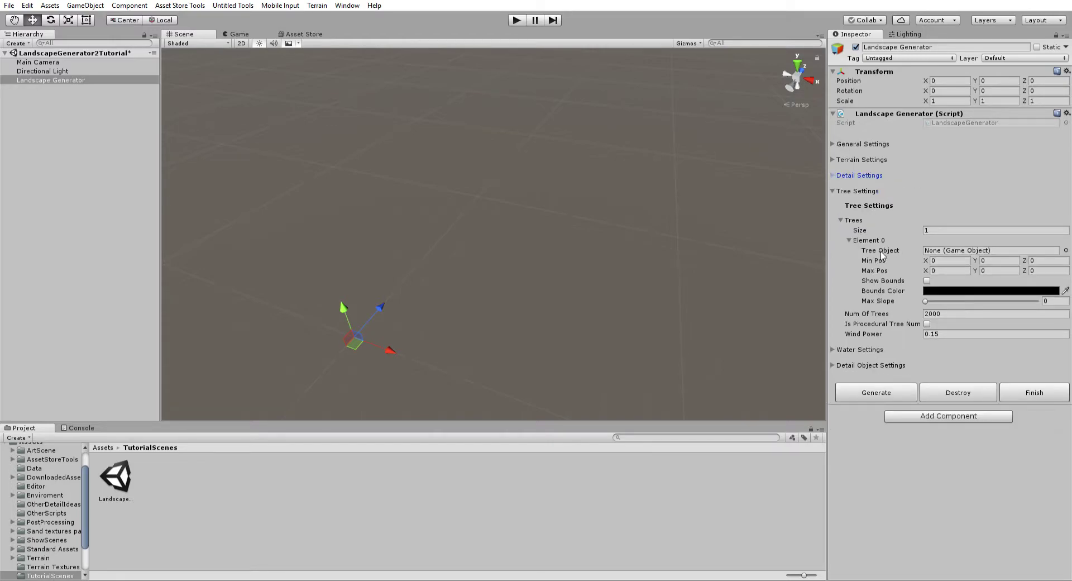
{"action": "left_click", "coordinate": [850, 237]}
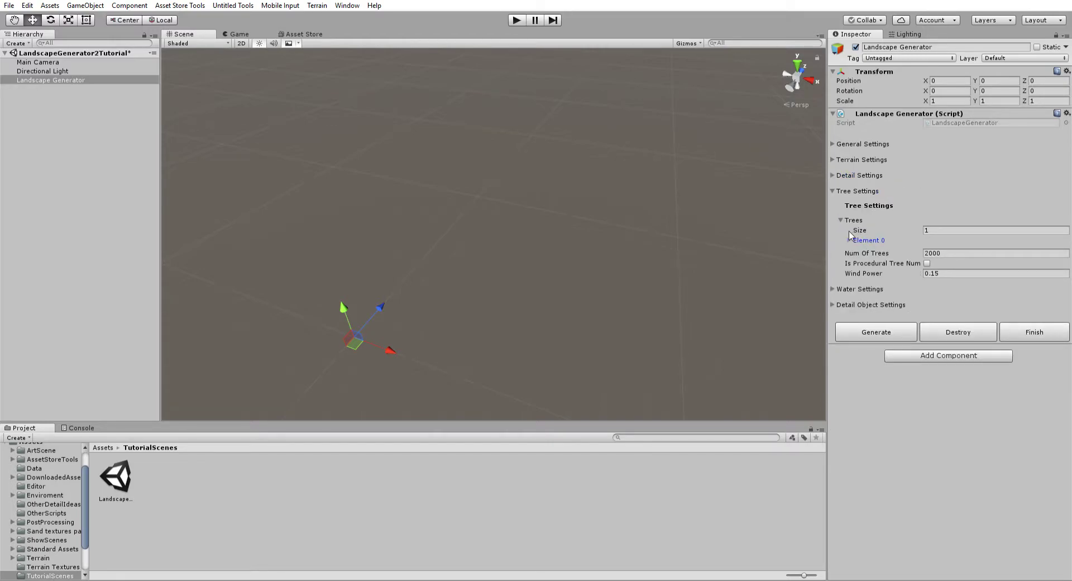
{"action": "left_click", "coordinate": [849, 237]}
{"action": "left_click", "coordinate": [849, 237]}
Step: Try a Trees list size of 3, fold its elements open and closed, and return the size to 1
{"action": "left_click", "coordinate": [942, 228]}
{"action": "type", "text": "3"}
{"action": "key", "text": "Return"}
{"action": "left_click", "coordinate": [849, 259]}
{"action": "left_click", "coordinate": [849, 260]}
{"action": "left_click", "coordinate": [849, 240]}
{"action": "left_click", "coordinate": [967, 228]}
{"action": "type", "text": "1"}
{"action": "key", "text": "Return"}
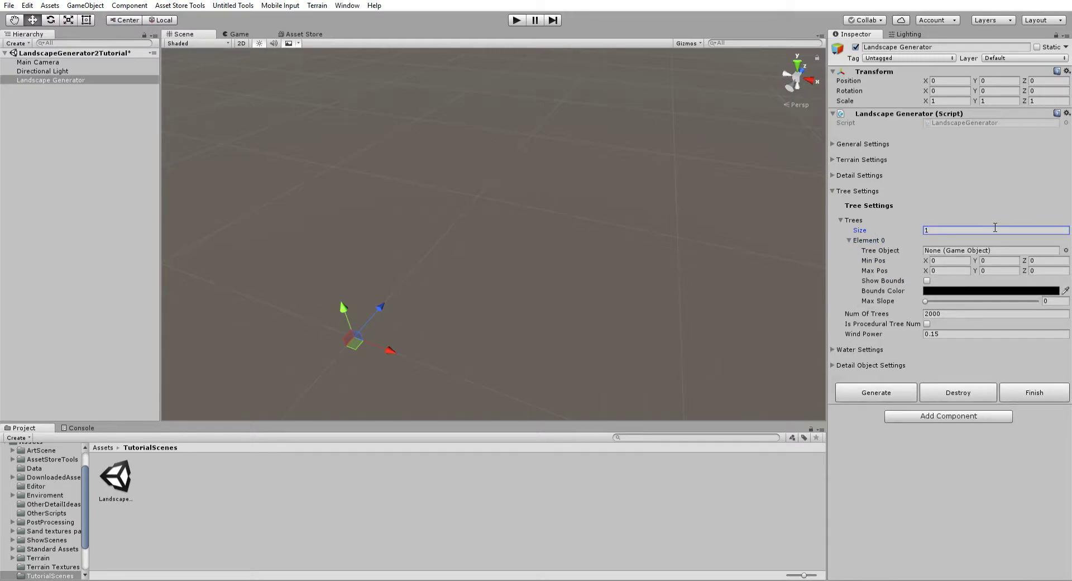
Step: Examine the Grasses list under Detail Settings and fold the section away again
{"action": "left_click", "coordinate": [833, 172]}
{"action": "left_click", "coordinate": [833, 170]}
{"action": "left_click", "coordinate": [843, 215]}
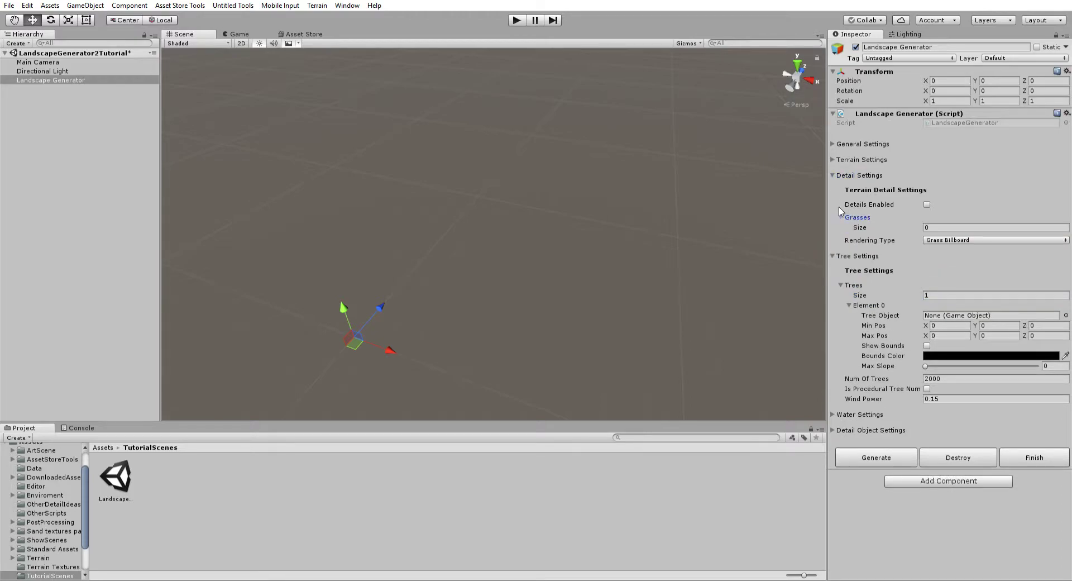
{"action": "left_click", "coordinate": [841, 215]}
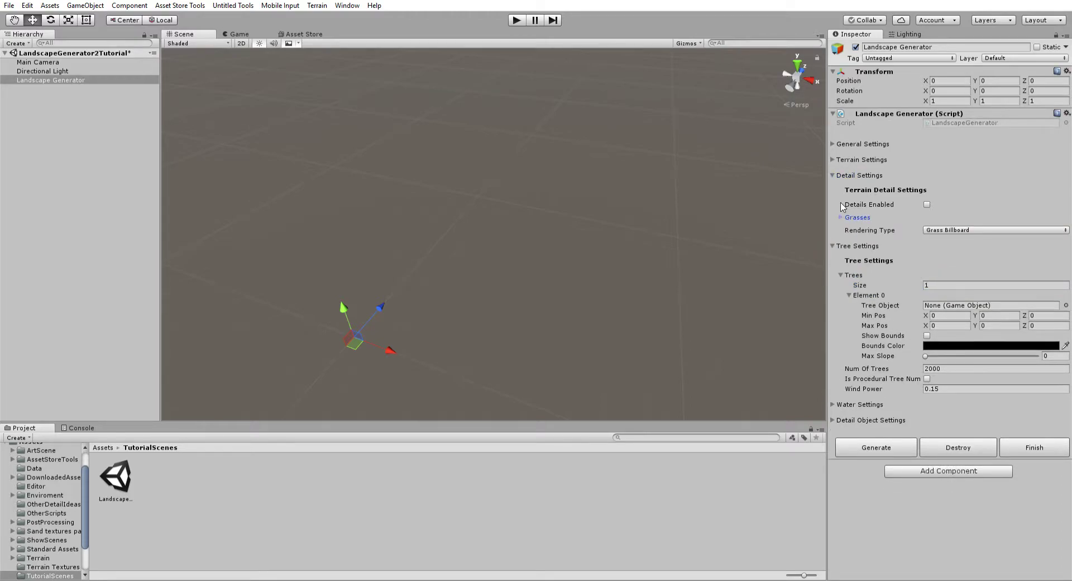
{"action": "left_click", "coordinate": [832, 172]}
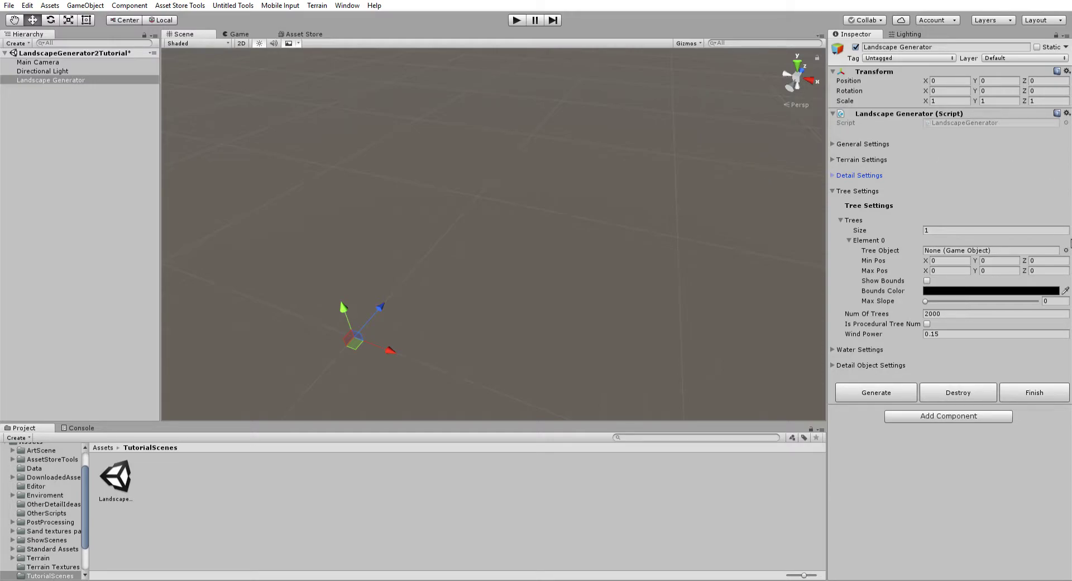
Step: Assign Broadleaf_Desktop as the Tree Object of Element 0 in the Trees list
{"action": "double_click", "coordinate": [804, 85]}
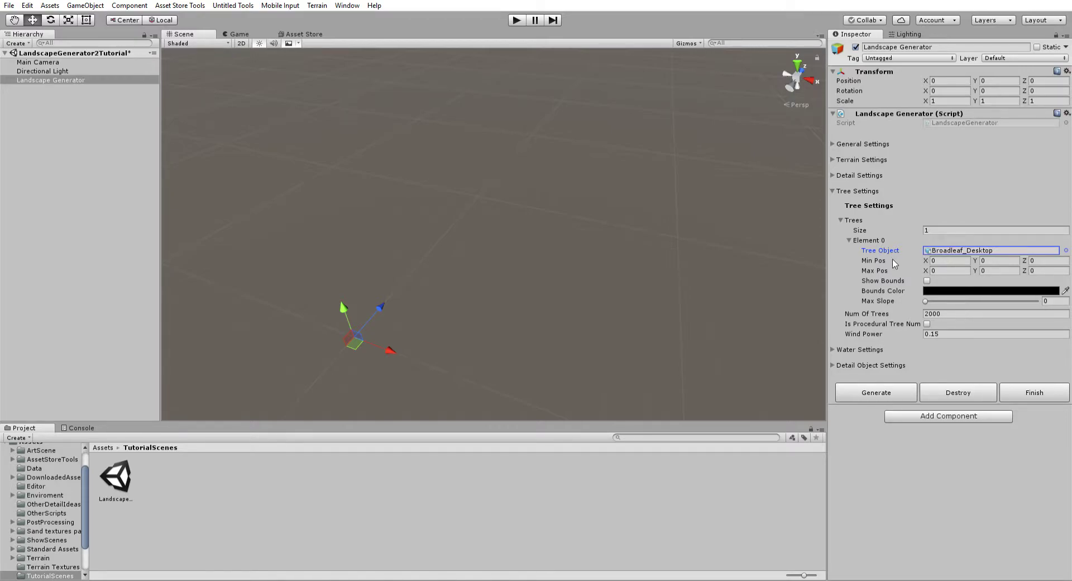
{"action": "left_click_drag", "start_coordinate": [541, 212], "coordinate": [560, 223], "text": "alt"}
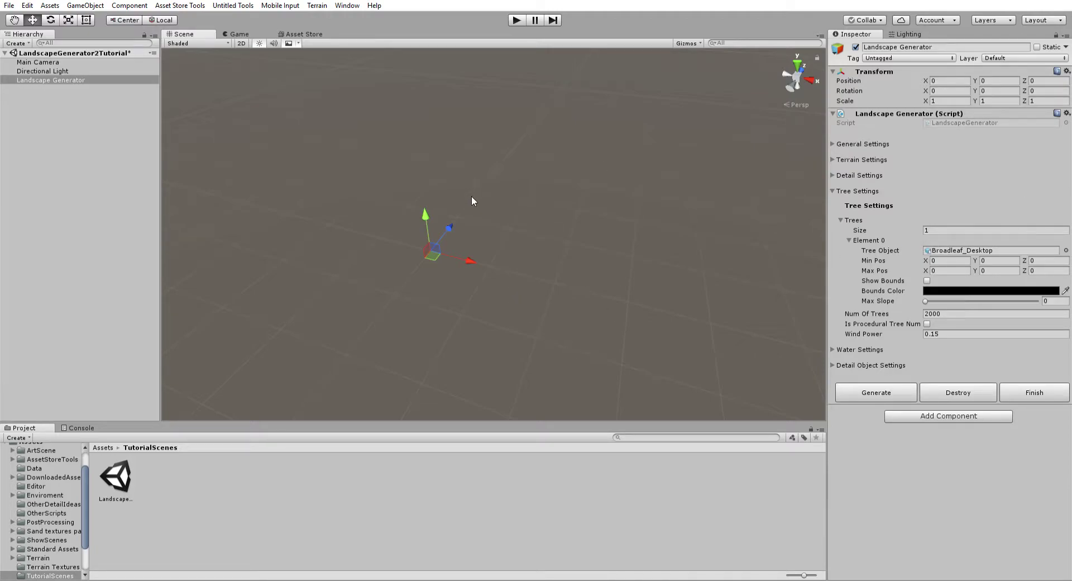
{"action": "left_click_drag", "start_coordinate": [692, 234], "coordinate": [668, 222], "text": "alt"}
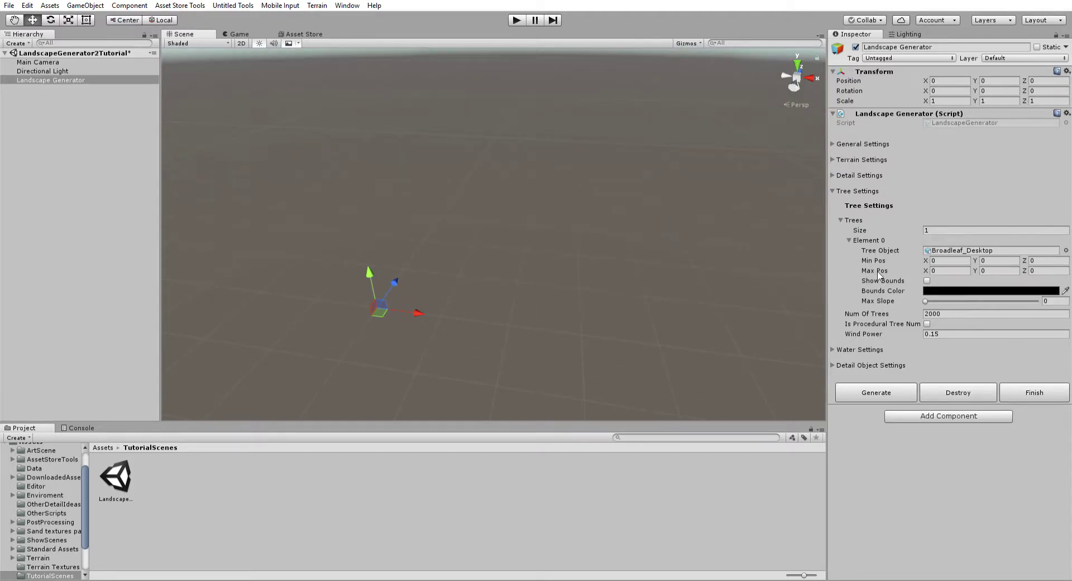
Step: Turn on Show Bounds for Element 0 and make its Bounds Color red
{"action": "left_click", "coordinate": [927, 280]}
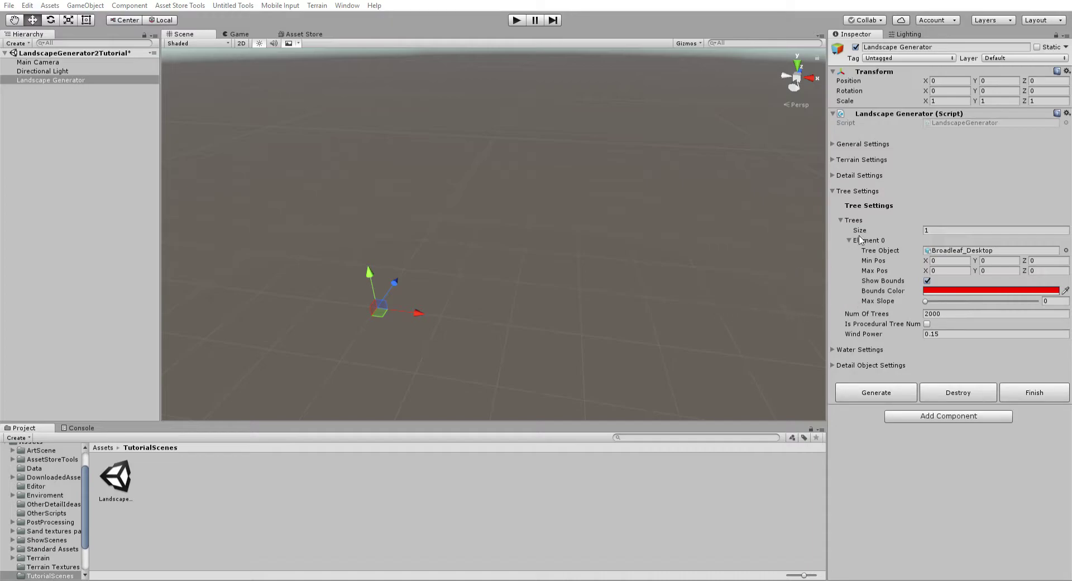
{"action": "left_click_drag", "start_coordinate": [718, 270], "coordinate": [629, 245], "text": "alt"}
{"action": "left_click_drag", "start_coordinate": [629, 245], "coordinate": [718, 237], "text": "alt"}
Step: Set Element 0's Max Pos to 100 on X, Y and Z, leaving Show Bounds turned on
{"action": "left_click", "coordinate": [947, 269]}
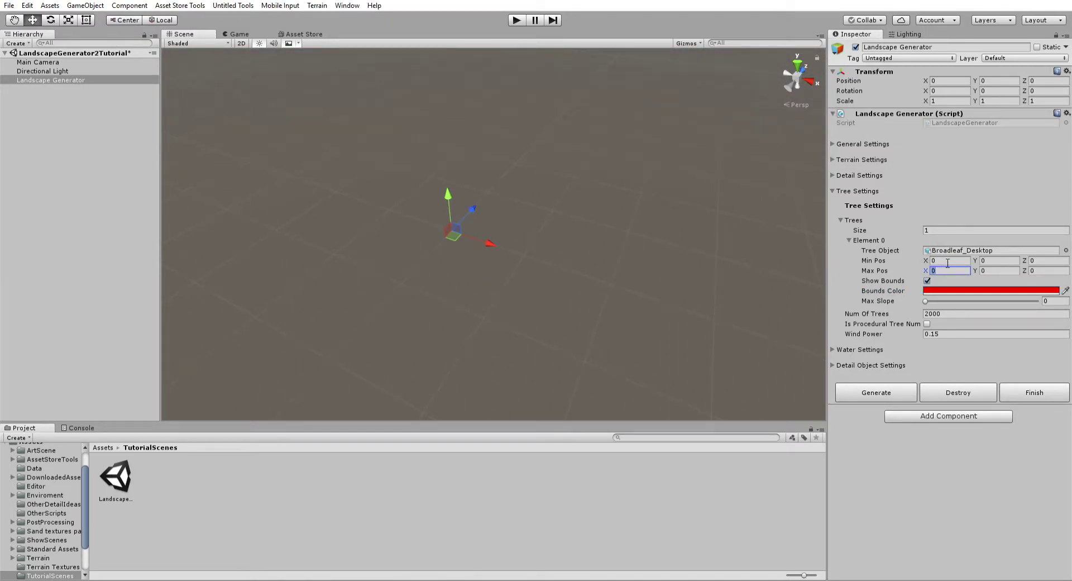
{"action": "type", "text": "100"}
{"action": "key", "text": "Tab"}
{"action": "type", "text": "100"}
{"action": "key", "text": "Tab"}
{"action": "key", "text": "Tab"}
{"action": "key", "text": "space"}
{"action": "key", "text": "space"}
{"action": "left_click", "coordinate": [1056, 270]}
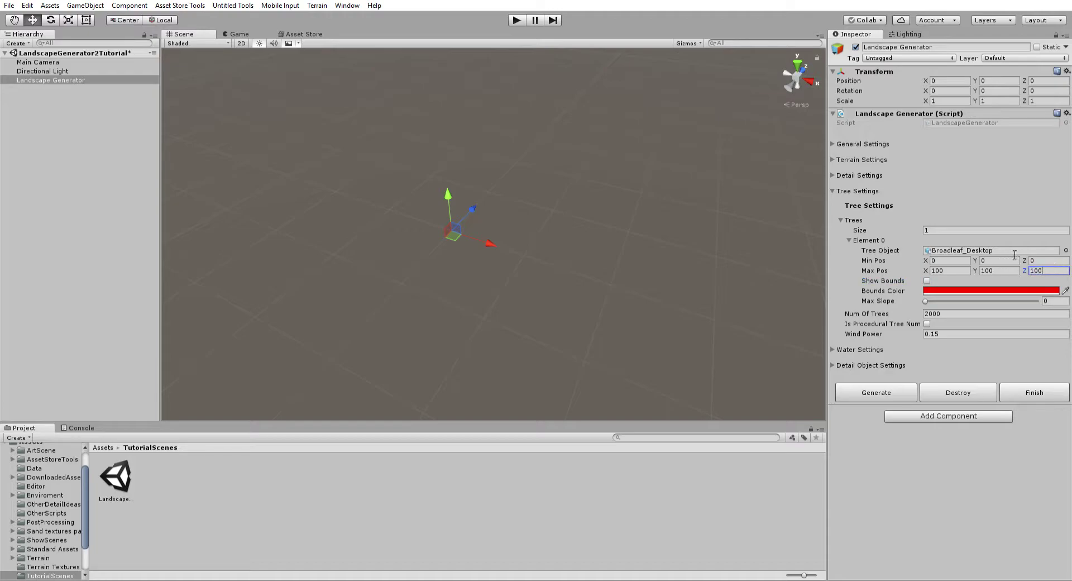
{"action": "left_click", "coordinate": [927, 281]}
{"action": "left_click_drag", "start_coordinate": [597, 205], "coordinate": [113, 241], "text": "alt"}
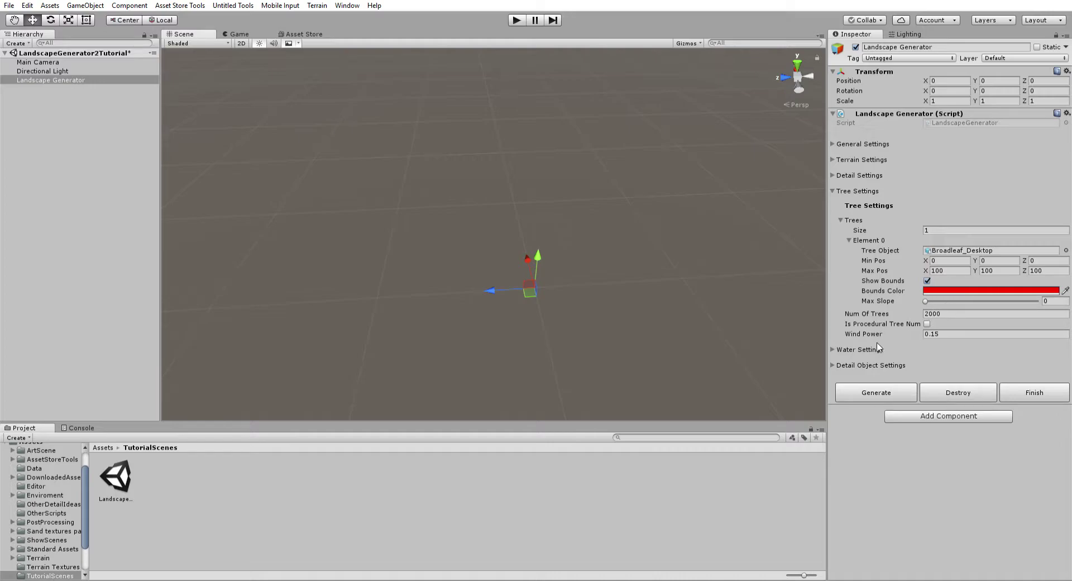
Step: Set Element 0's Max Slope to 10 and increase the Trees list size to 2
{"action": "left_click_drag", "start_coordinate": [924, 300], "coordinate": [926, 293]}
{"action": "left_click", "coordinate": [952, 260]}
{"action": "left_click", "coordinate": [947, 229]}
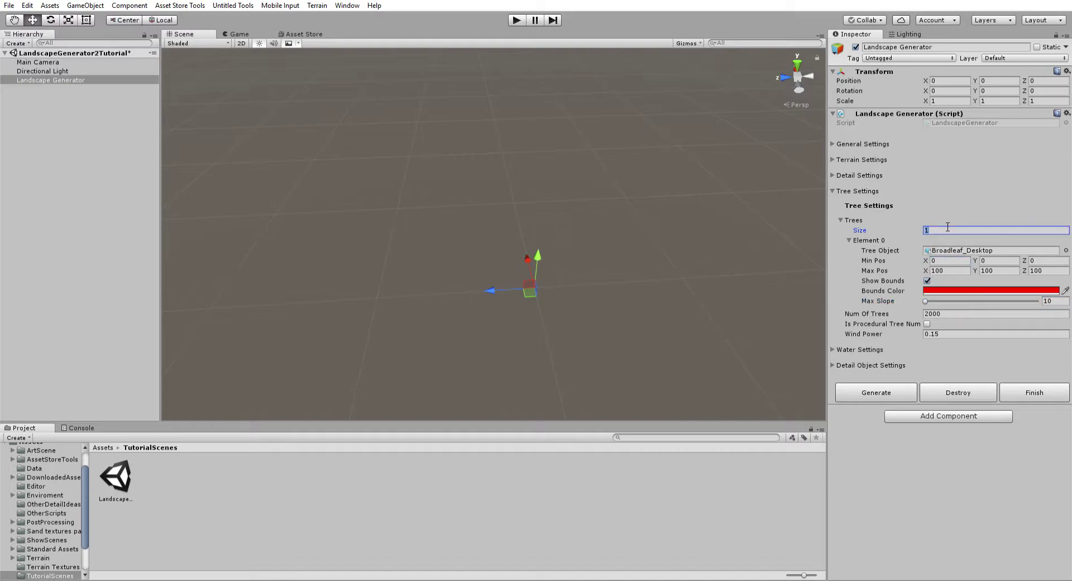
{"action": "type", "text": "2"}
{"action": "key", "text": "Return"}
{"action": "left_click", "coordinate": [849, 309]}
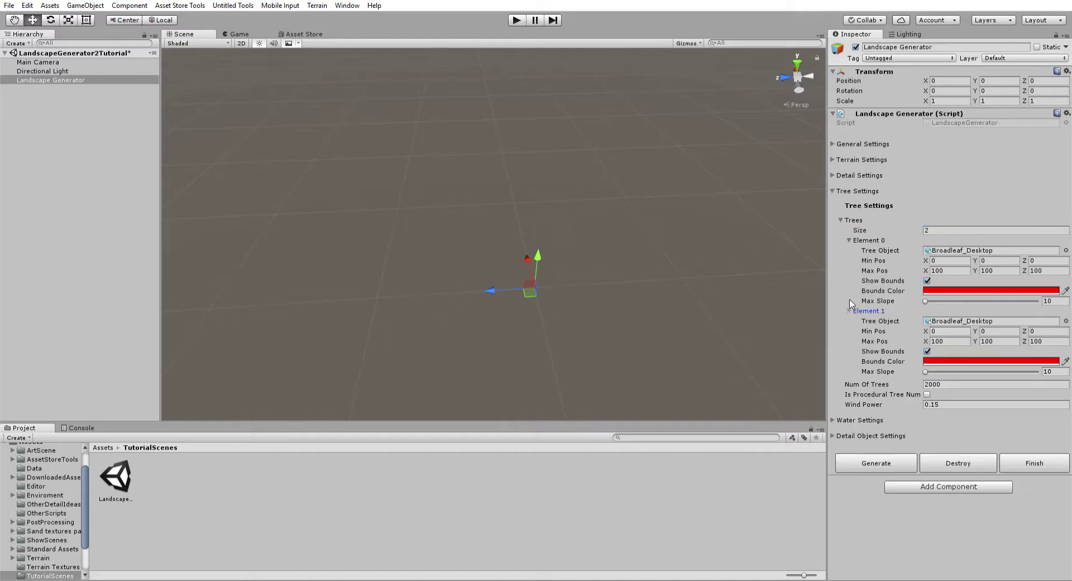
Step: Save the LandscapeGenerator2Tutorial scene with the new tree settings
{"action": "left_click", "coordinate": [967, 350]}
{"action": "key", "text": "Tab"}
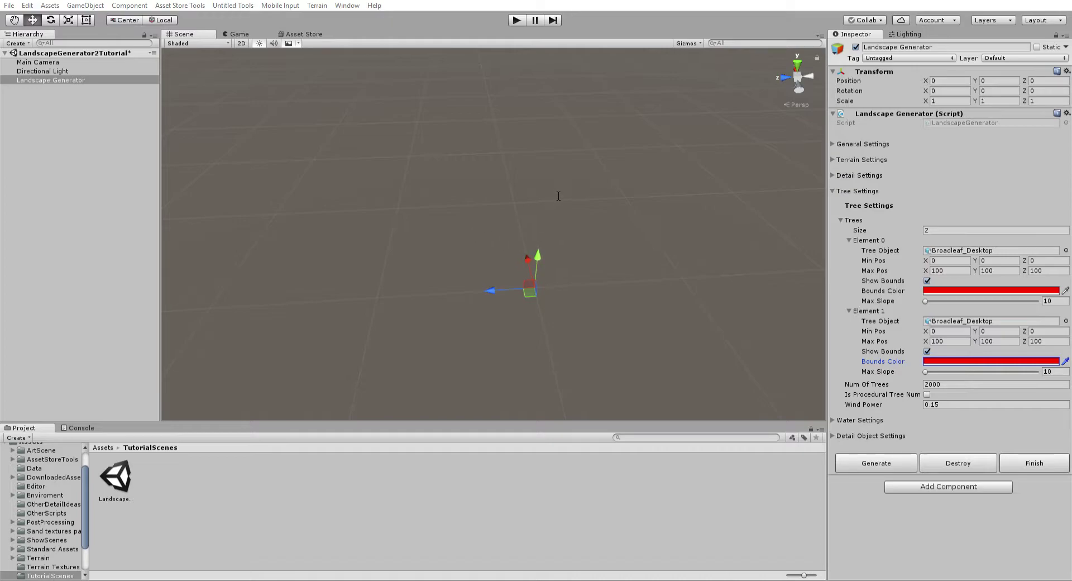
{"action": "key", "text": "ctrl+s"}
{"action": "right_click_drag", "start_coordinate": [488, 259], "coordinate": [441, 216]}
{"action": "right_click_drag", "start_coordinate": [673, 210], "coordinate": [653, 227]}
{"action": "key", "text": "d"}
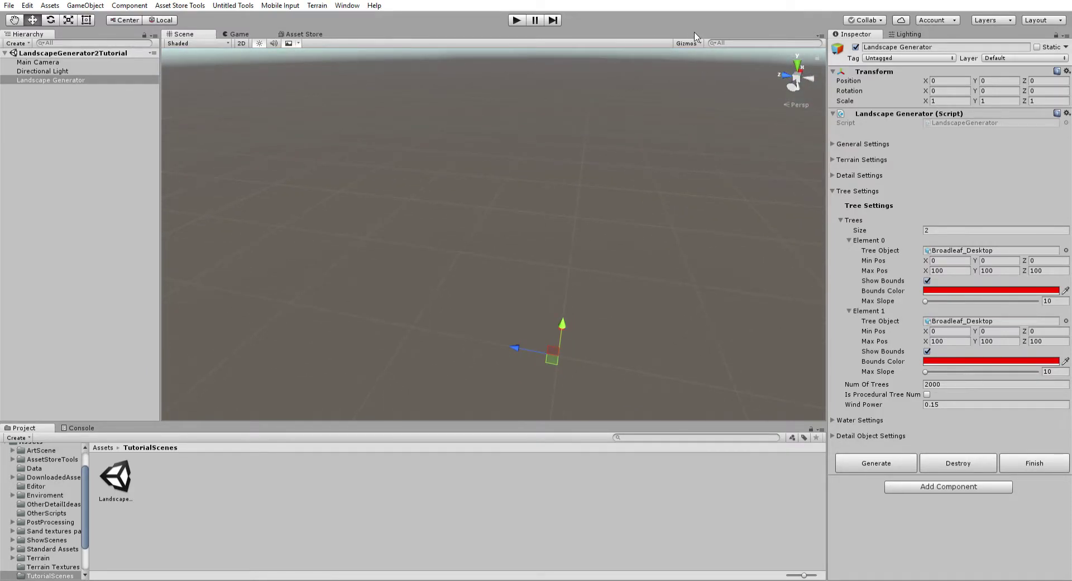
Step: Glance at the Water Settings and generate the landscape from the Landscape Generator
{"action": "left_click", "coordinate": [832, 417]}
{"action": "left_click", "coordinate": [833, 418]}
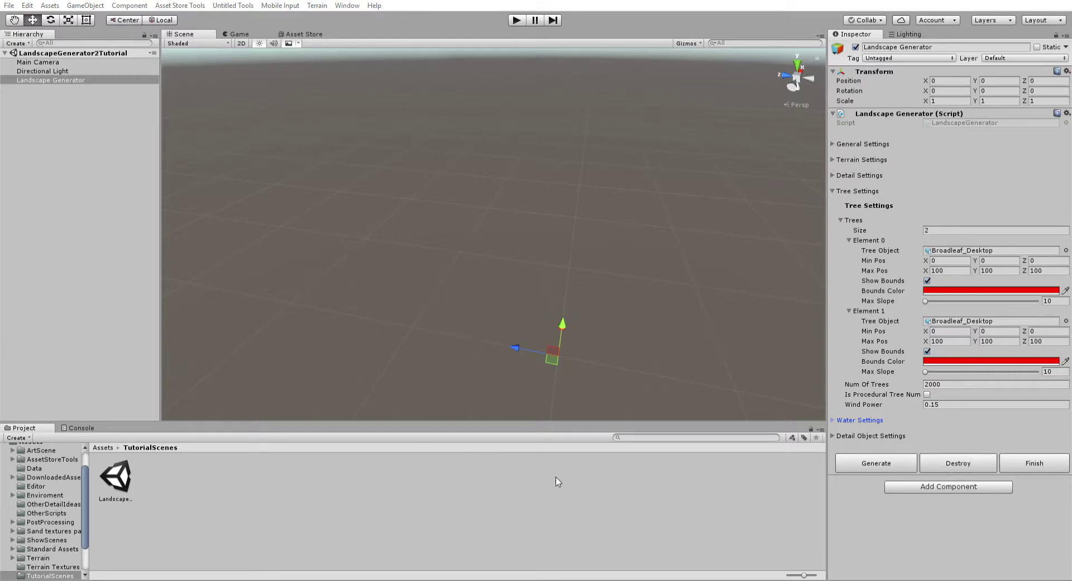
{"action": "left_click", "coordinate": [876, 463]}
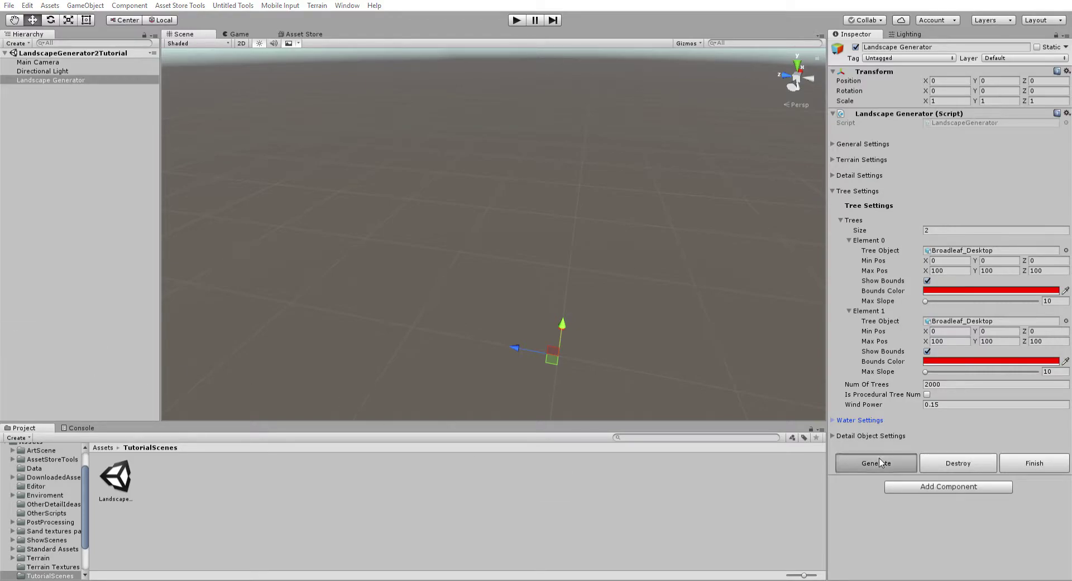
Step: Set Element 0's Bounds Color to green and look over the generated trees inside the bounds box
{"action": "left_click_drag", "start_coordinate": [661, 300], "coordinate": [0, 278], "text": "alt"}
{"action": "left_click", "coordinate": [851, 310]}
{"action": "left_click", "coordinate": [850, 309]}
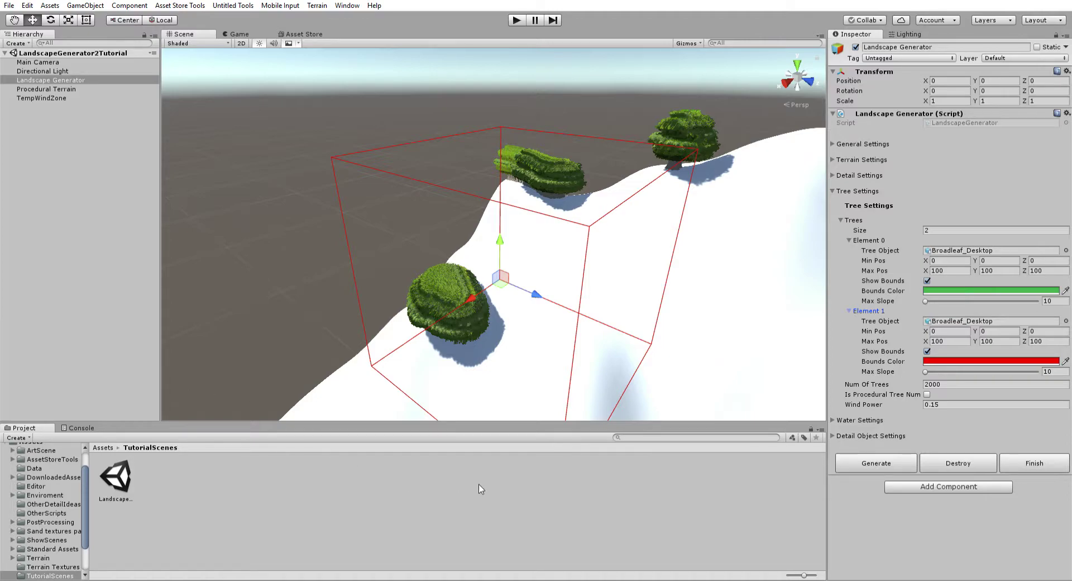
Step: Check the messages in the Console and return to the Project files
{"action": "left_click", "coordinate": [244, 579]}
{"action": "scroll", "coordinate": [90, 457], "scroll_direction": "down", "scroll_amount": 3}
{"action": "scroll", "coordinate": [99, 466], "scroll_direction": "up", "scroll_amount": 3}
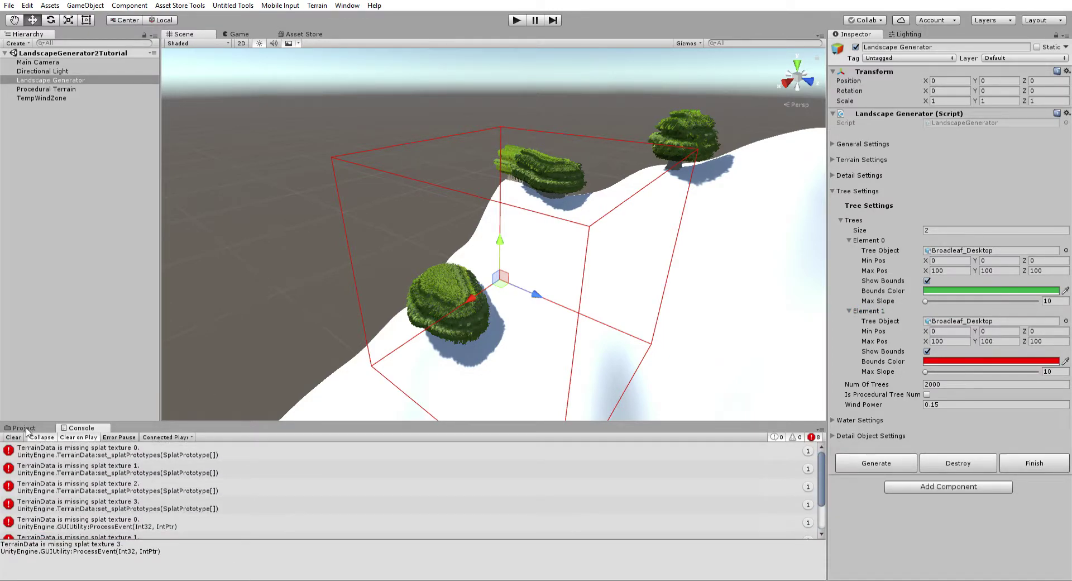
{"action": "left_click", "coordinate": [22, 435]}
{"action": "left_click", "coordinate": [35, 424]}
Step: Try a different Max Pos X for Element 0, and enter 100 for it again
{"action": "right_click_drag", "start_coordinate": [545, 303], "coordinate": [691, 283]}
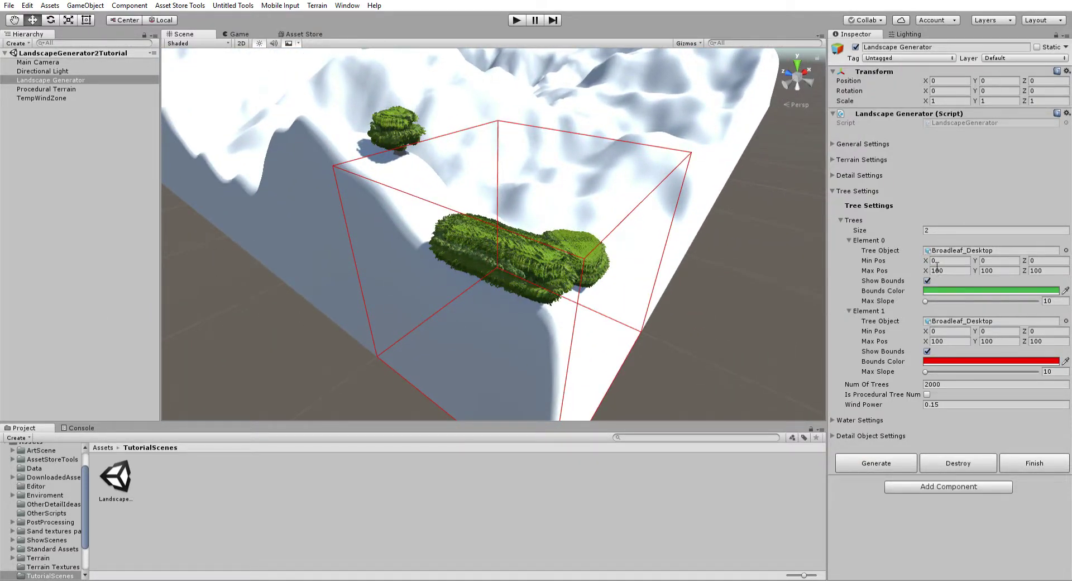
{"action": "left_click_drag", "start_coordinate": [926, 269], "coordinate": [223, 210]}
{"action": "double_click", "coordinate": [964, 266]}
{"action": "type", "text": "100"}
{"action": "key", "text": "Return"}
Step: Examine the generated trees against the bounds box from several angles and change Element 0's Bounds Color to a lighter green
{"action": "right_click_drag", "start_coordinate": [626, 222], "coordinate": [589, 209]}
{"action": "key", "text": "w"}
{"action": "right_click_drag", "start_coordinate": [558, 285], "coordinate": [464, 250]}
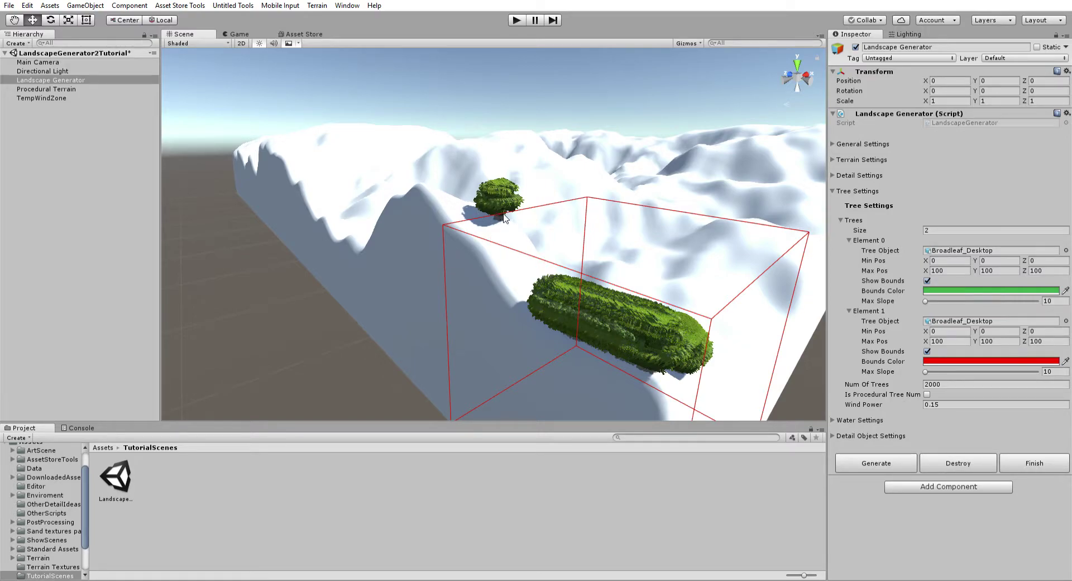
{"action": "right_click_drag", "start_coordinate": [517, 214], "coordinate": [502, 335]}
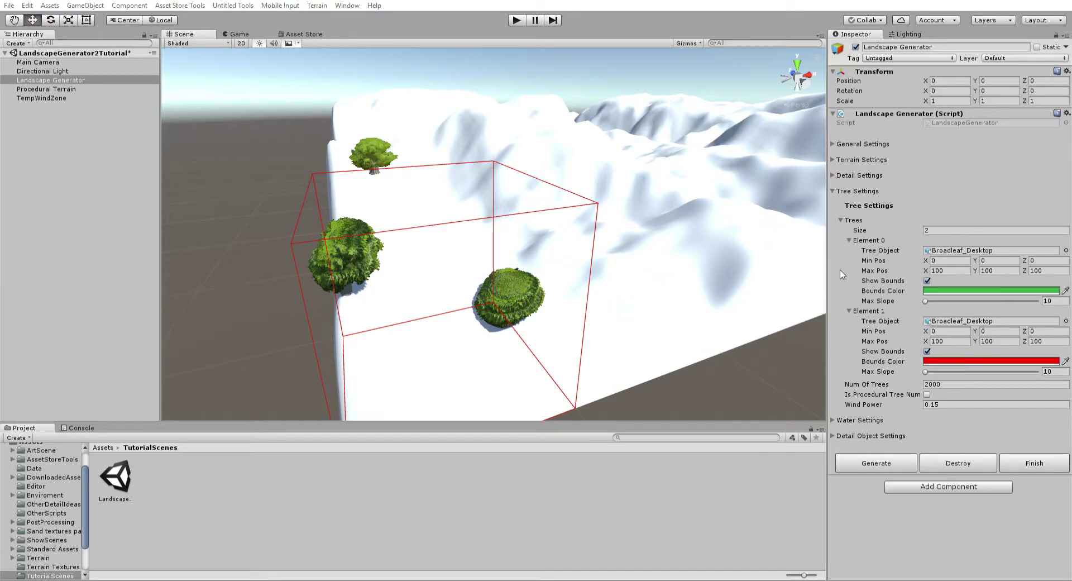
{"action": "left_click", "coordinate": [958, 360]}
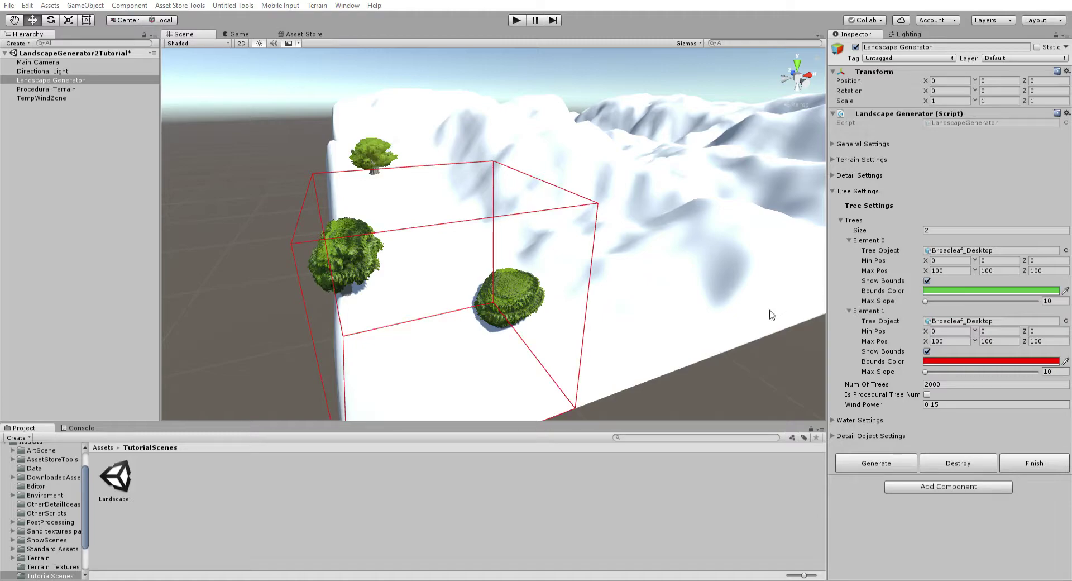
{"action": "left_click_drag", "start_coordinate": [590, 234], "coordinate": [492, 233], "text": "alt"}
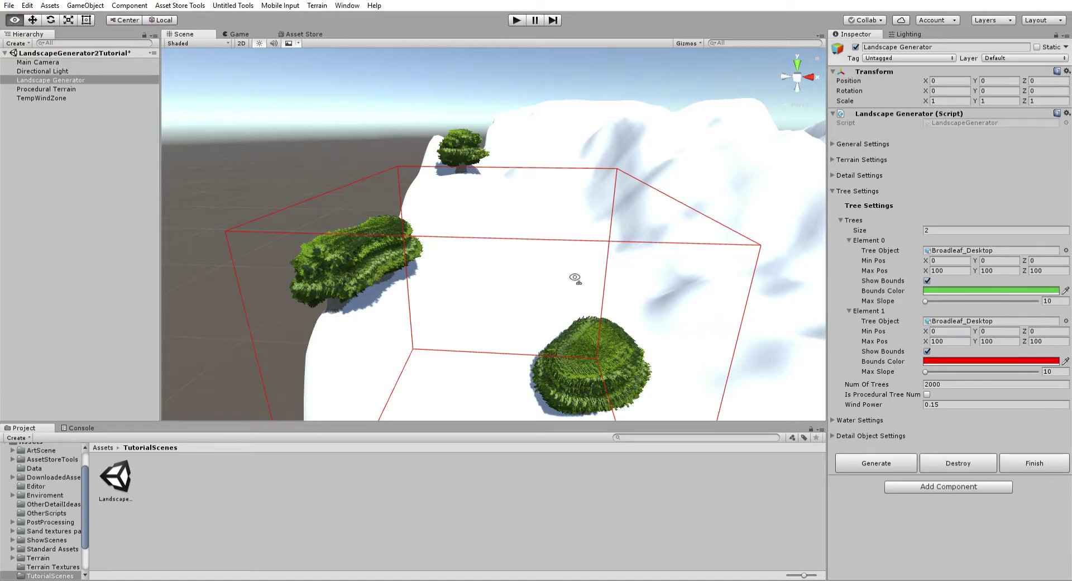
{"action": "left_click_drag", "start_coordinate": [575, 280], "coordinate": [518, 280], "text": "alt"}
{"action": "key", "text": "d"}
{"action": "key", "text": "s"}
{"action": "right_click_drag", "start_coordinate": [518, 280], "coordinate": [517, 280]}
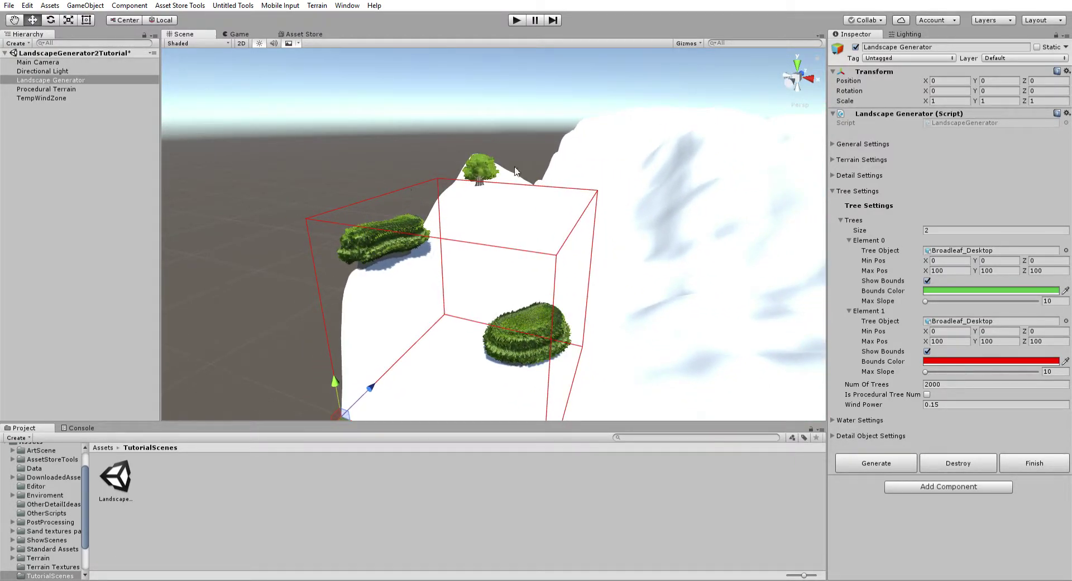
Step: Turn off Show Bounds for both tree elements, Element 0 and Element 1
{"action": "left_click", "coordinate": [926, 280]}
{"action": "left_click", "coordinate": [927, 351]}
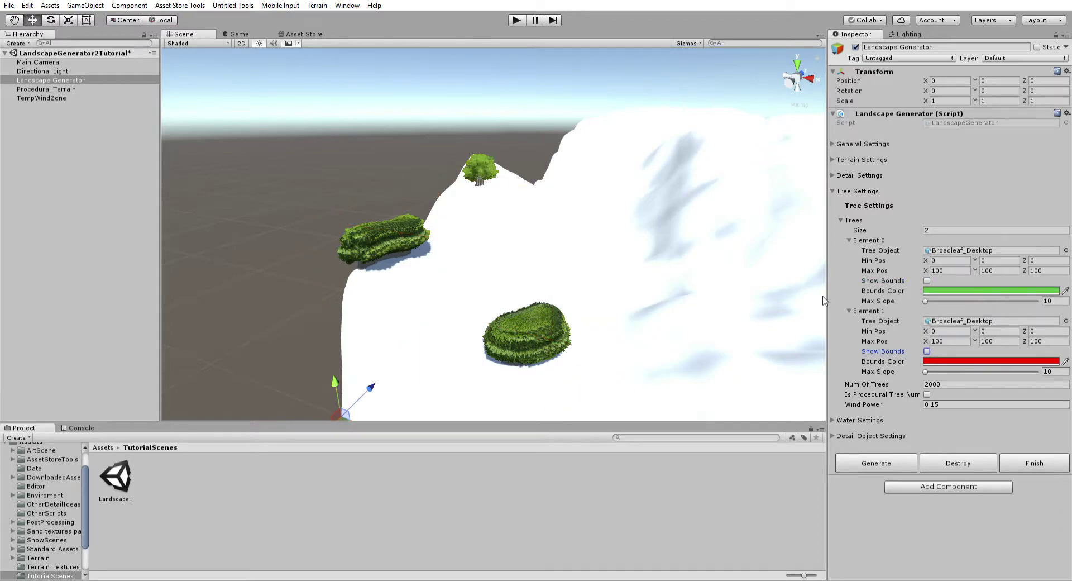
{"action": "left_click", "coordinate": [926, 280]}
{"action": "left_click", "coordinate": [926, 280]}
Step: Examine up close how a tree's trunk sits on the slope of the snowy terrain
{"action": "right_click_drag", "start_coordinate": [641, 270], "coordinate": [641, 270]}
{"action": "key", "text": "w"}
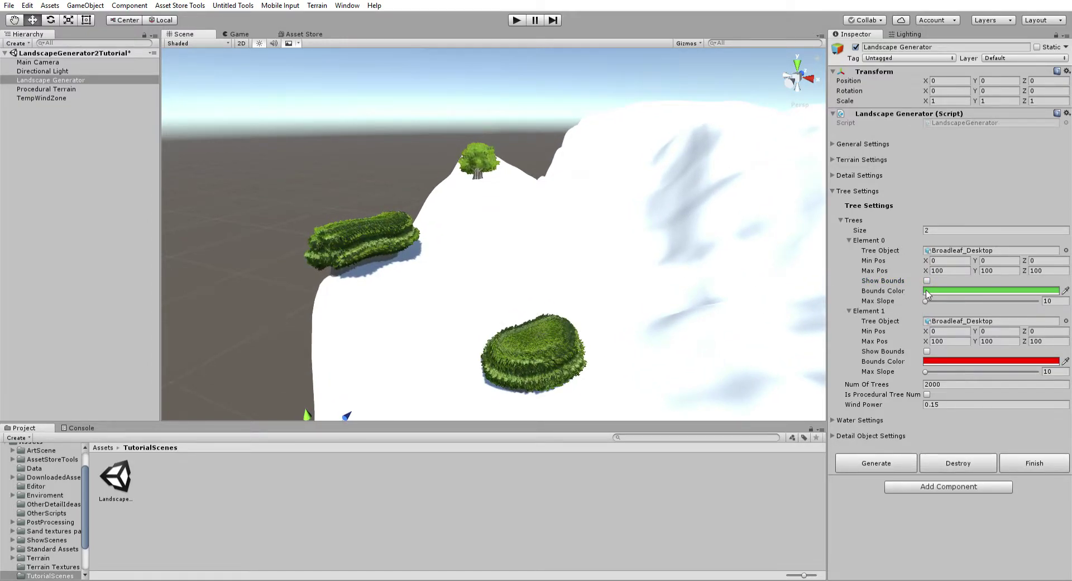
{"action": "left_click_drag", "start_coordinate": [926, 291], "coordinate": [898, 300]}
{"action": "mouse_move", "coordinate": [632, 283]}
{"action": "left_mouse_down", "text": "alt"}
{"action": "mouse_move", "coordinate": [590, 354]}
{"action": "mouse_move", "coordinate": [608, 361]}
{"action": "mouse_move", "coordinate": [603, 301]}
{"action": "mouse_move", "coordinate": [643, 275]}
{"action": "left_mouse_up", "text": "alt"}
{"action": "right_click_drag", "start_coordinate": [416, 213], "coordinate": [608, 240]}
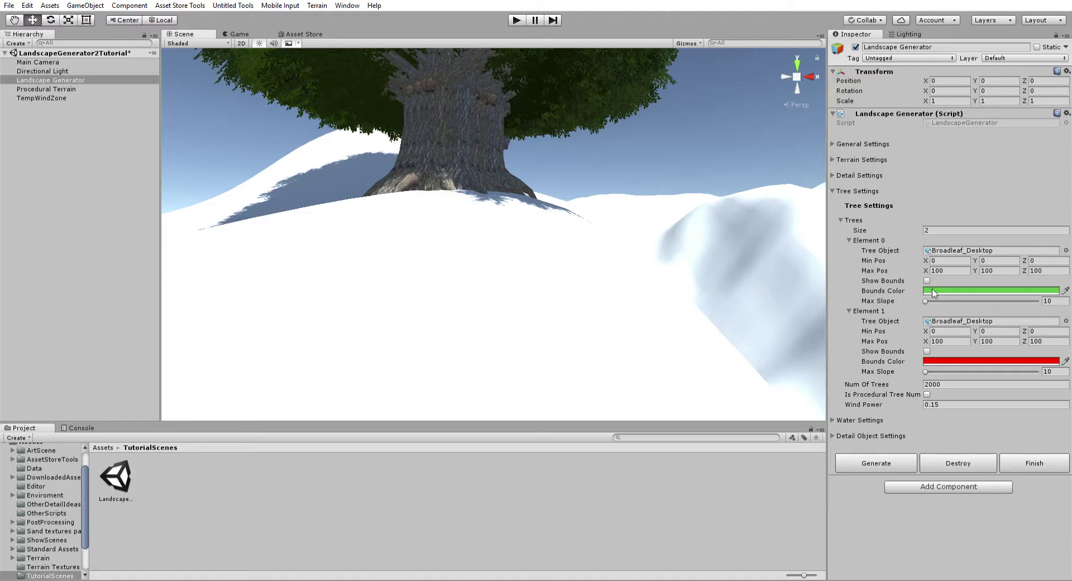
Step: Regenerate the landscape with Max Slope set to 50 on both tree elements, inspect the tree cover, and destroy it
{"action": "right_click_drag", "start_coordinate": [637, 219], "coordinate": [519, 318]}
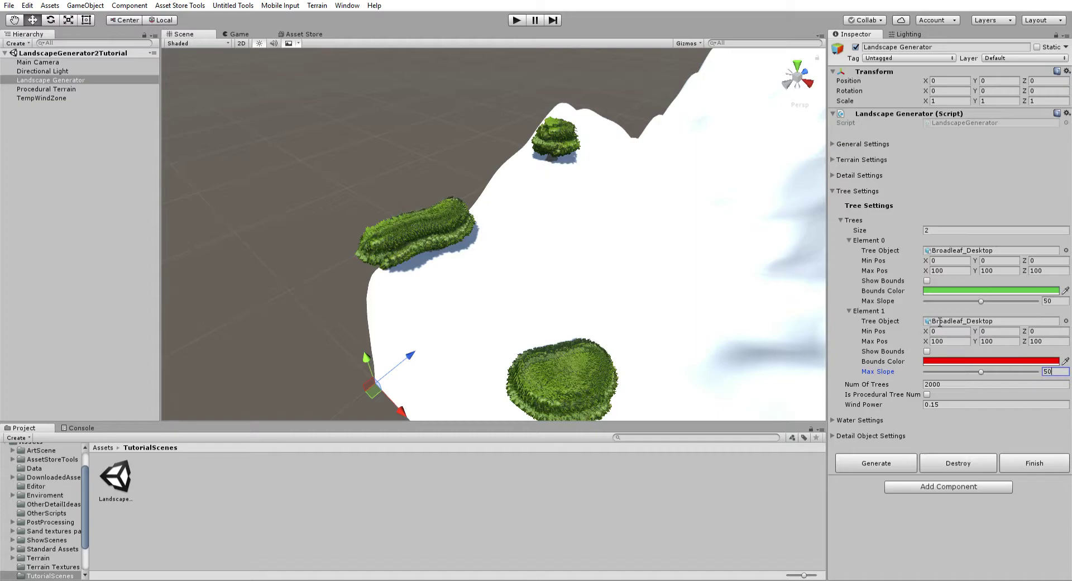
{"action": "left_click", "coordinate": [882, 462]}
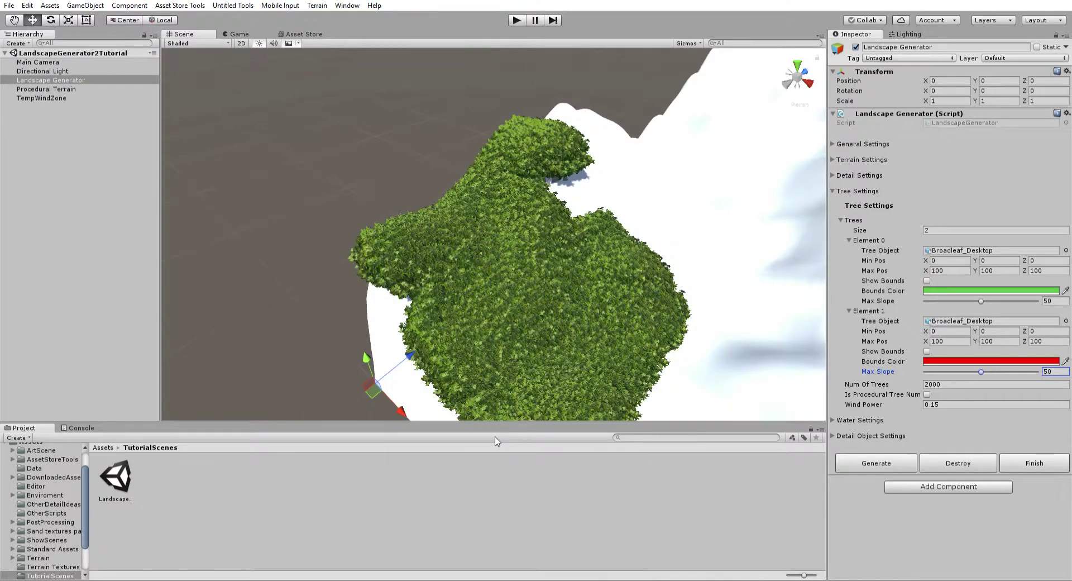
{"action": "right_click_drag", "start_coordinate": [489, 412], "coordinate": [631, 357]}
{"action": "left_click", "coordinate": [942, 461]}
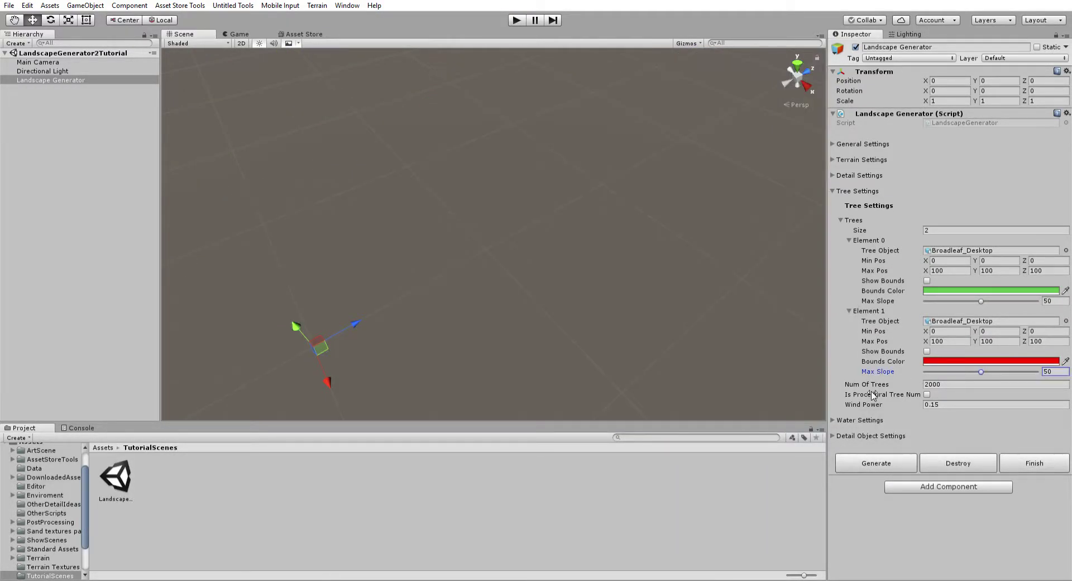
Step: Set Element 0's Max Slope to 10 and collapse the Tree Settings section
{"action": "right_click_drag", "start_coordinate": [642, 259], "coordinate": [692, 168]}
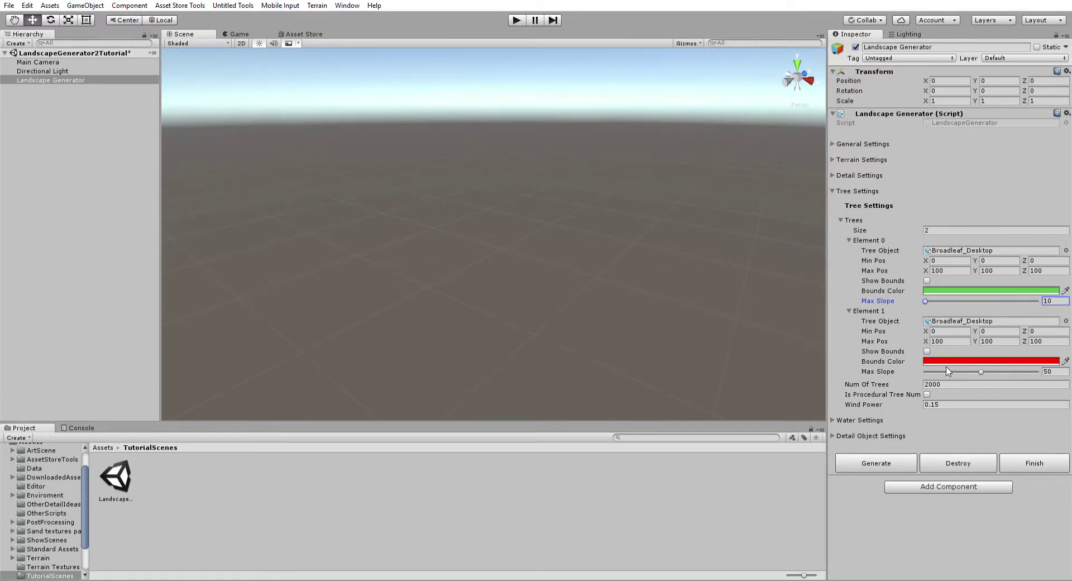
{"action": "left_click", "coordinate": [854, 311]}
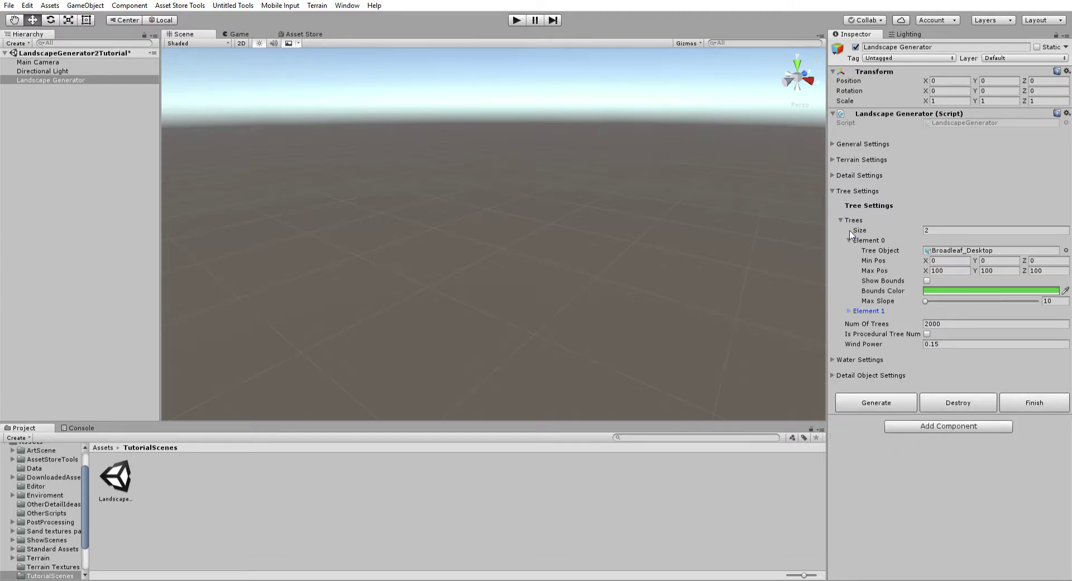
{"action": "left_click", "coordinate": [849, 240]}
{"action": "left_click", "coordinate": [840, 219]}
{"action": "left_click", "coordinate": [833, 191]}
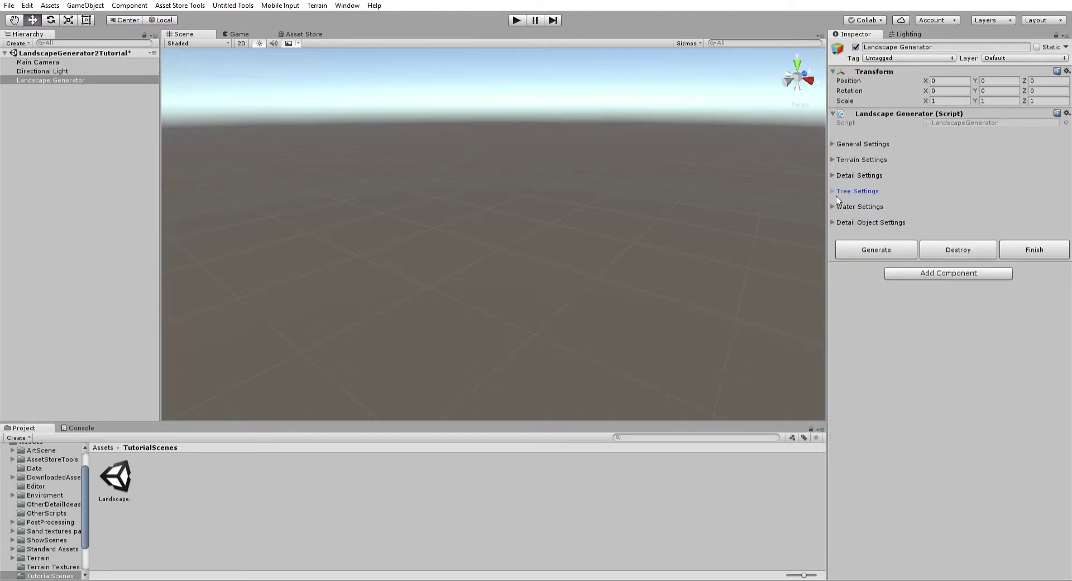
Step: Set the Water Objects list size to 1 in the Water Settings and assign WaterProDaytimeDemo as Element 0
{"action": "left_click", "coordinate": [836, 198]}
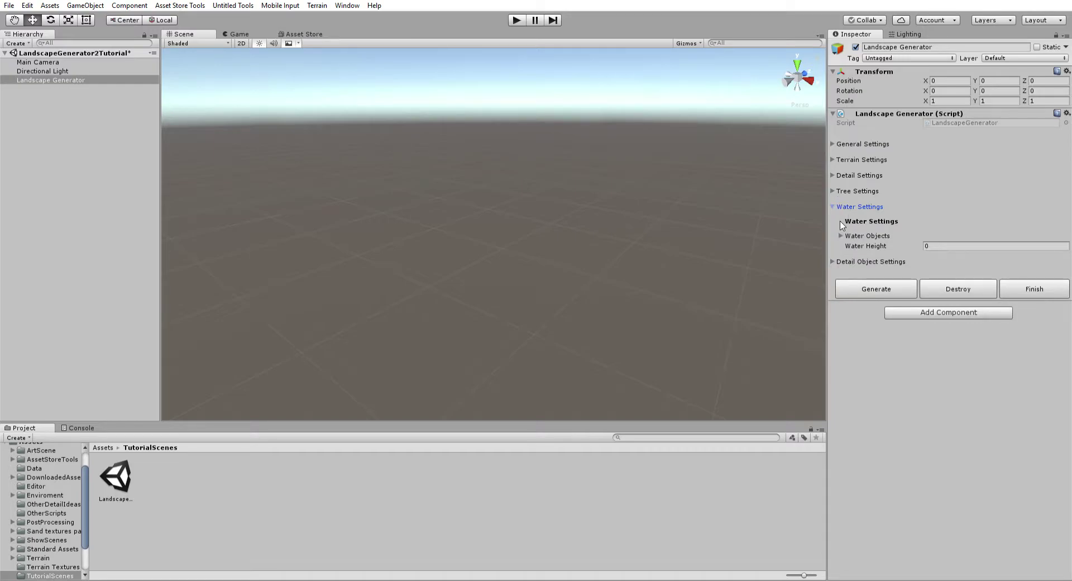
{"action": "left_click", "coordinate": [840, 235]}
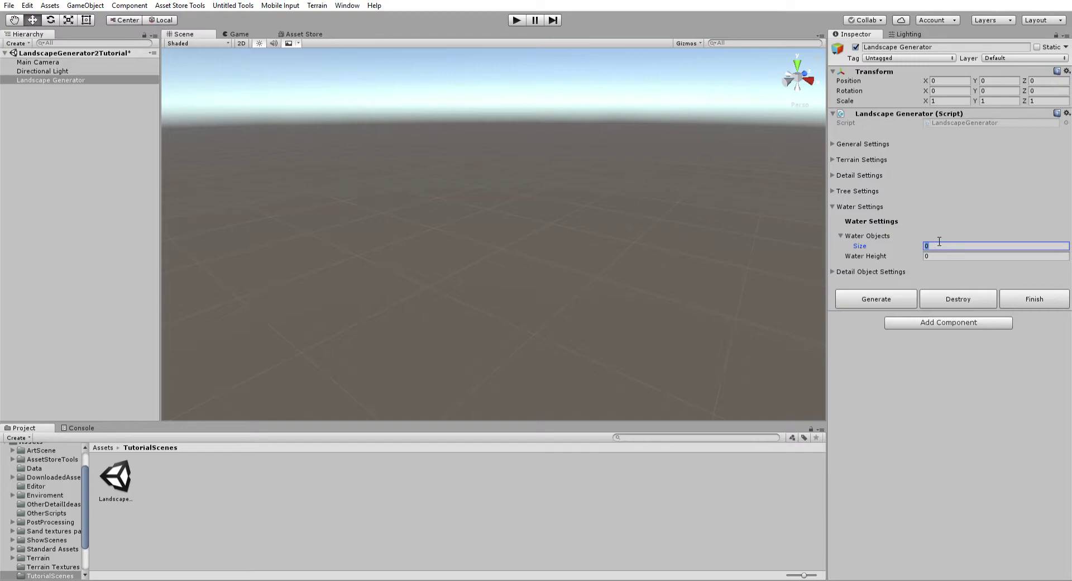
{"action": "type", "text": "1"}
{"action": "left_click", "coordinate": [1066, 256]}
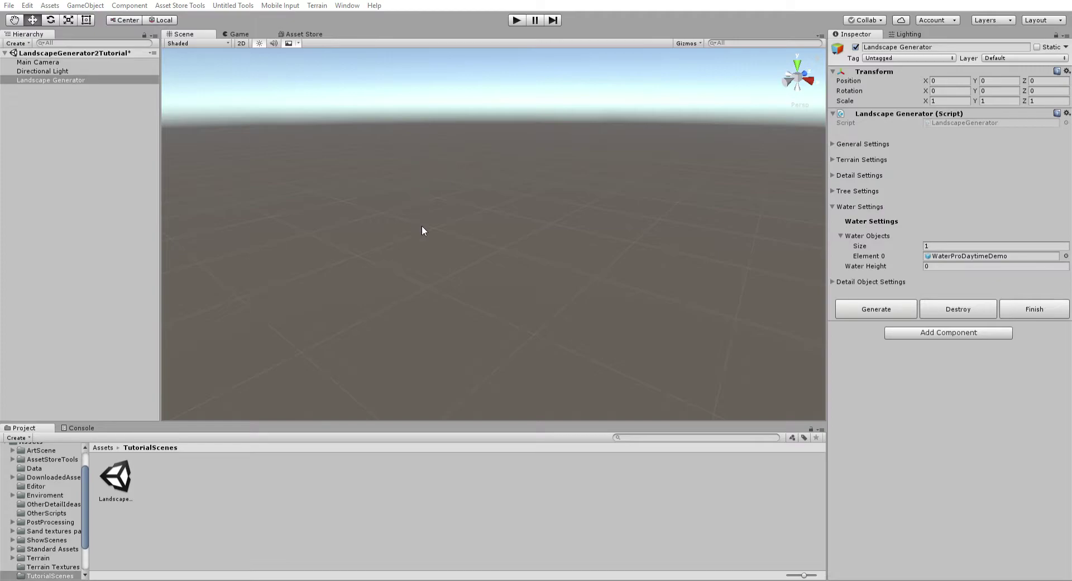
{"action": "double_click", "coordinate": [458, 175]}
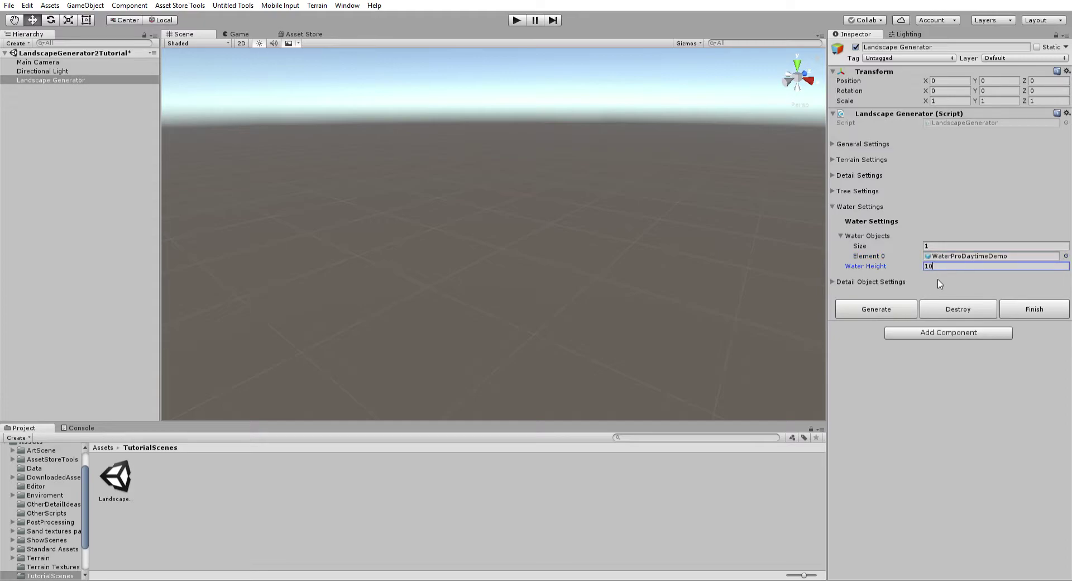
Step: Set the Water Height to 10 and generate the landscape to inspect the water level
{"action": "left_click", "coordinate": [887, 306]}
{"action": "left_click_drag", "start_coordinate": [706, 275], "coordinate": [757, 246], "text": "alt"}
{"action": "right_click_drag", "start_coordinate": [756, 247], "coordinate": [851, 293]}
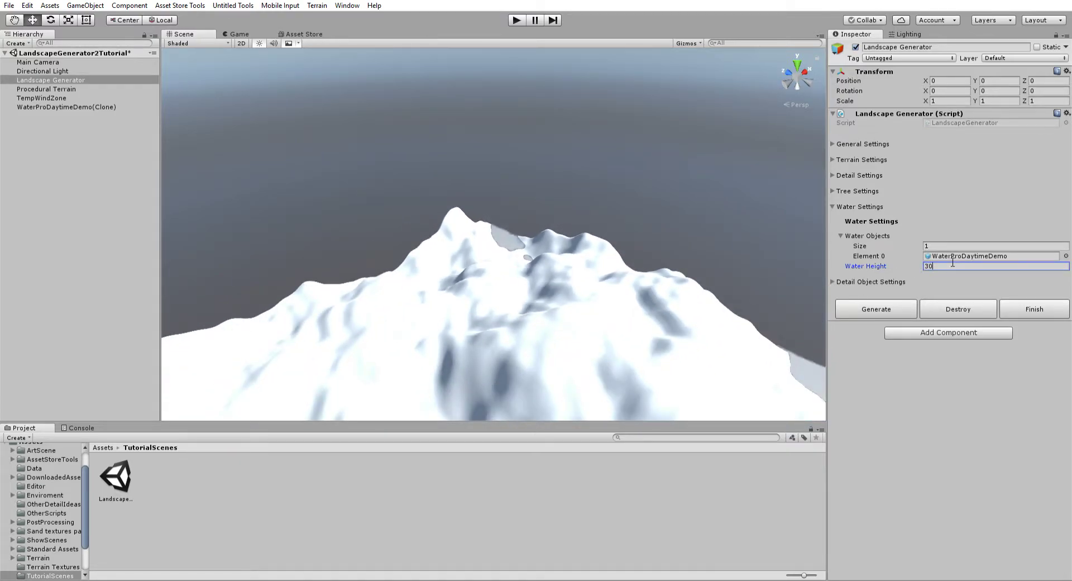
Step: Set the Water Height to 30, destroy the existing landscape and generate it again
{"action": "left_click", "coordinate": [956, 309]}
{"action": "left_click", "coordinate": [901, 309]}
{"action": "mouse_move", "coordinate": [625, 278]}
{"action": "right_mouse_down"}
{"action": "mouse_move", "coordinate": [749, 317]}
{"action": "mouse_move", "coordinate": [1062, 375]}
{"action": "mouse_move", "coordinate": [629, 288]}
{"action": "right_mouse_up"}
Step: Destroy the landscape and regenerate it with a Water Height of 70, viewing the water near the trees
{"action": "left_click", "coordinate": [941, 310]}
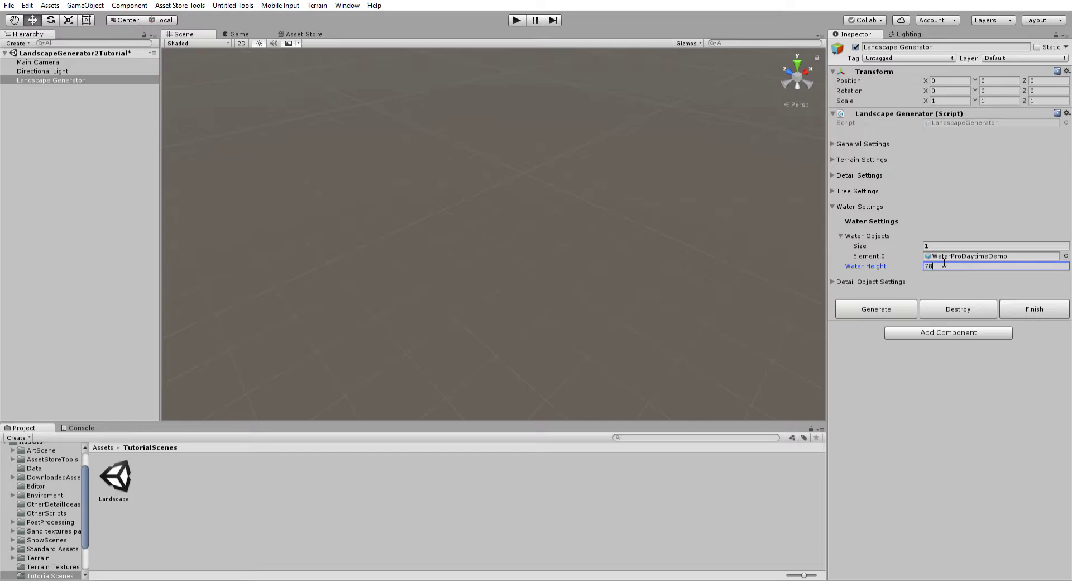
{"action": "left_click", "coordinate": [878, 301]}
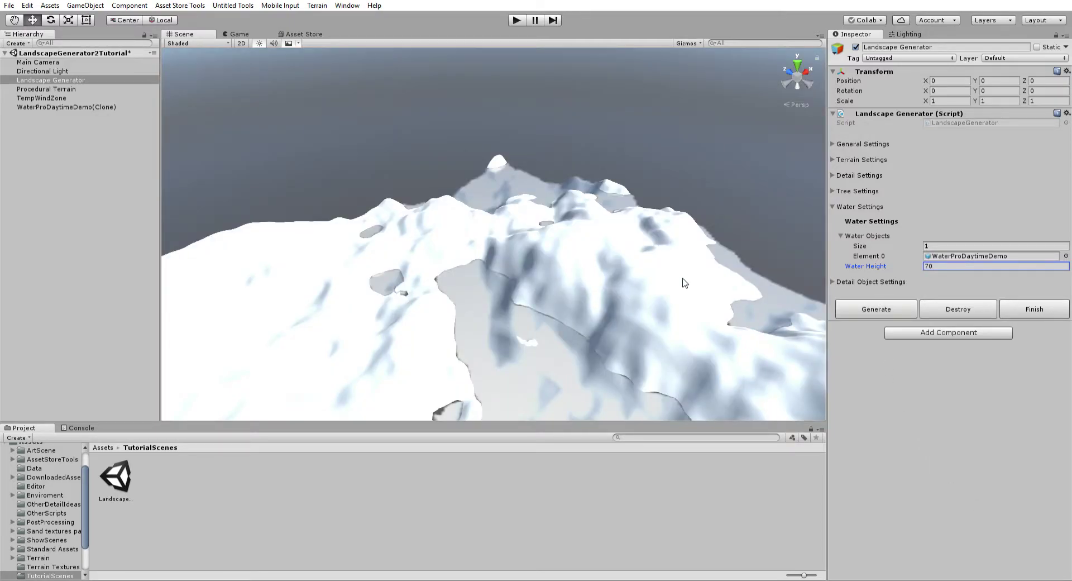
{"action": "mouse_move", "coordinate": [684, 282]}
{"action": "right_mouse_down"}
{"action": "mouse_move", "coordinate": [751, 412]}
{"action": "mouse_move", "coordinate": [864, 410]}
{"action": "mouse_move", "coordinate": [872, 340]}
{"action": "mouse_move", "coordinate": [1004, 318]}
{"action": "mouse_move", "coordinate": [280, 238]}
{"action": "mouse_move", "coordinate": [443, 220]}
{"action": "mouse_move", "coordinate": [376, 215]}
{"action": "mouse_move", "coordinate": [357, 165]}
{"action": "mouse_move", "coordinate": [240, 166]}
{"action": "mouse_move", "coordinate": [418, 228]}
{"action": "mouse_move", "coordinate": [433, 188]}
{"action": "mouse_move", "coordinate": [411, 167]}
{"action": "mouse_move", "coordinate": [390, 187]}
{"action": "mouse_move", "coordinate": [428, 270]}
{"action": "mouse_move", "coordinate": [596, 234]}
{"action": "mouse_move", "coordinate": [629, 237]}
{"action": "mouse_move", "coordinate": [648, 262]}
{"action": "right_mouse_up"}
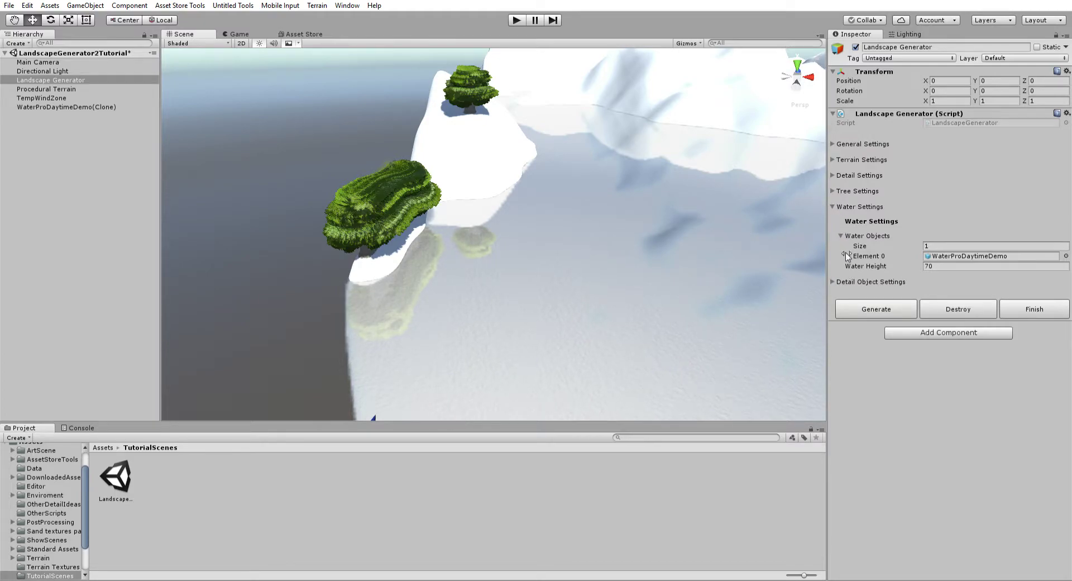
Step: Glance at the Detail Object Settings, look over the water once more and destroy the generated landscape
{"action": "left_click", "coordinate": [848, 282]}
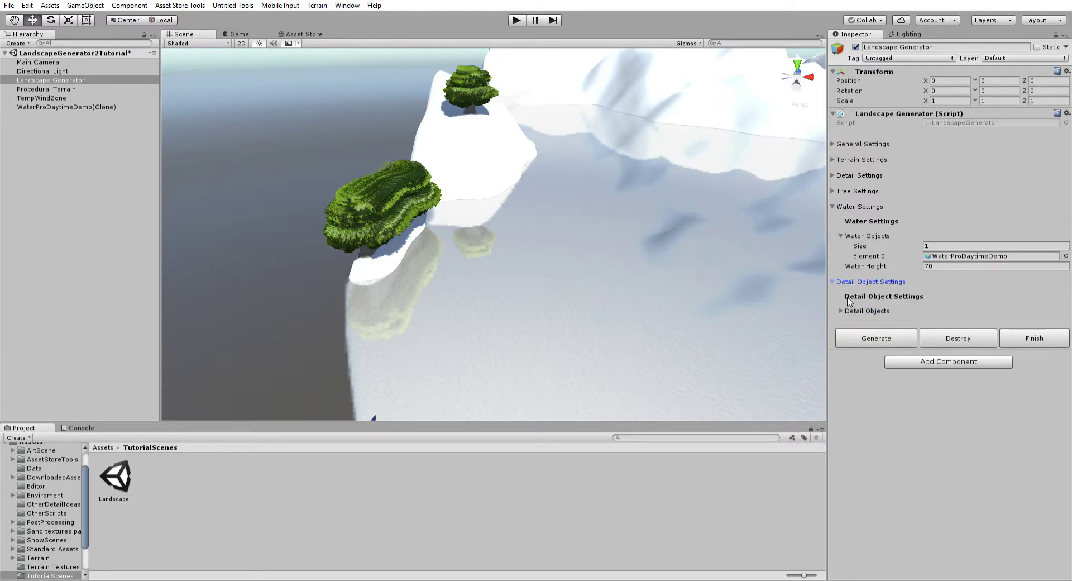
{"action": "left_click", "coordinate": [832, 270]}
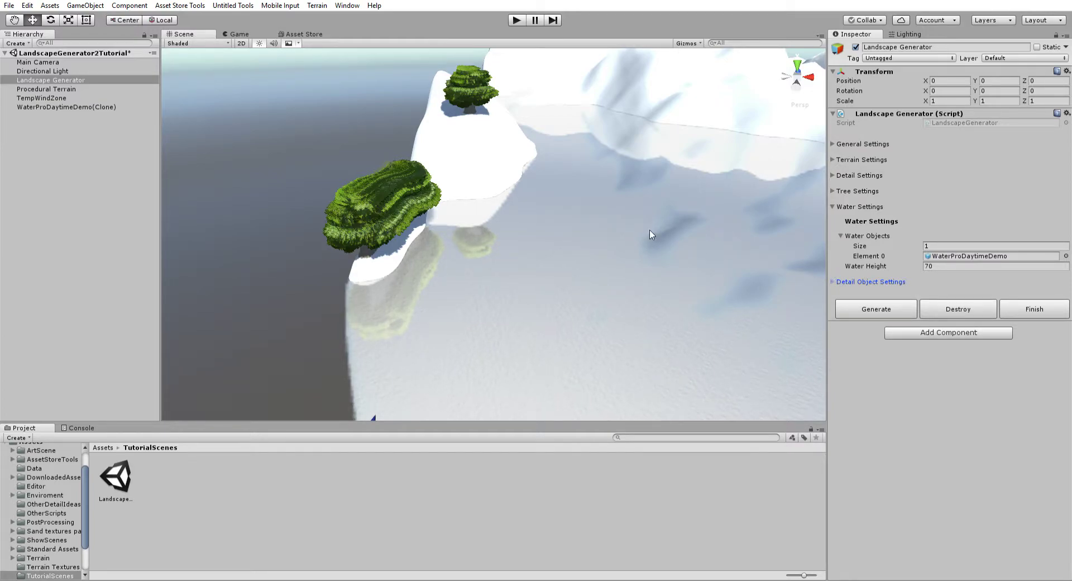
{"action": "right_click_drag", "start_coordinate": [554, 254], "coordinate": [804, 272]}
{"action": "key", "text": "w"}
{"action": "left_click", "coordinate": [955, 306]}
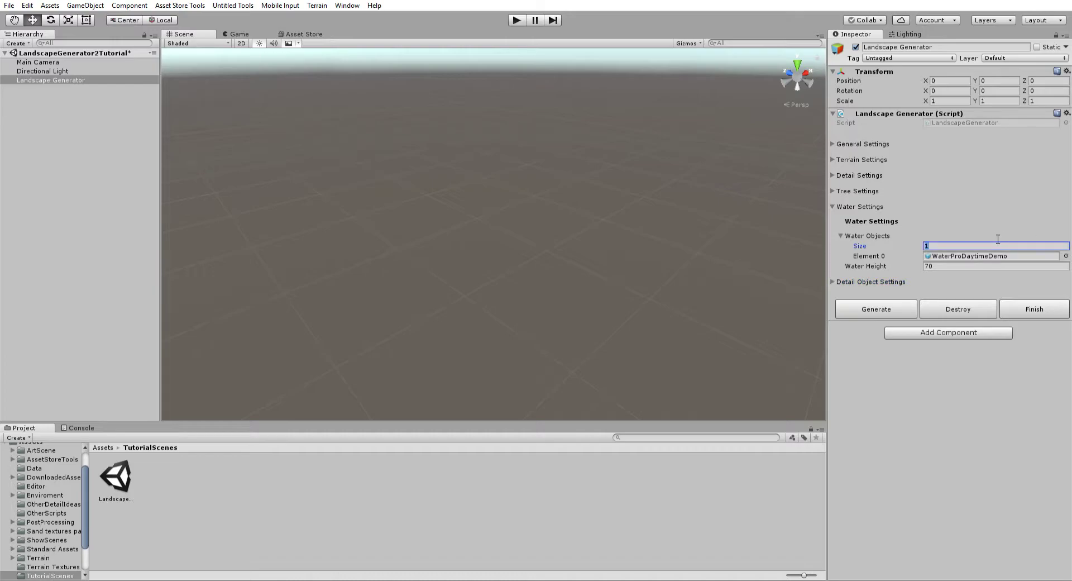
Step: Increase the Water Objects list size to 3, assigning Water4Advanced to Element 1 and WaterProNighttime to Element 2
{"action": "type", "text": "3"}
{"action": "key", "text": "Return"}
{"action": "left_click", "coordinate": [1067, 255]}
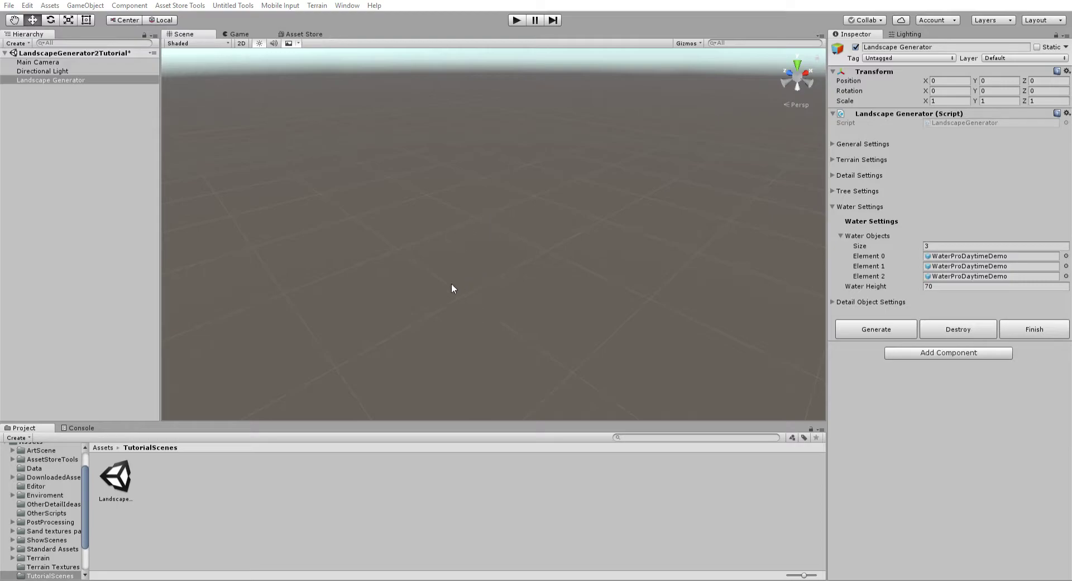
{"action": "double_click", "coordinate": [303, 226]}
{"action": "left_click", "coordinate": [1069, 262]}
{"action": "double_click", "coordinate": [519, 277]}
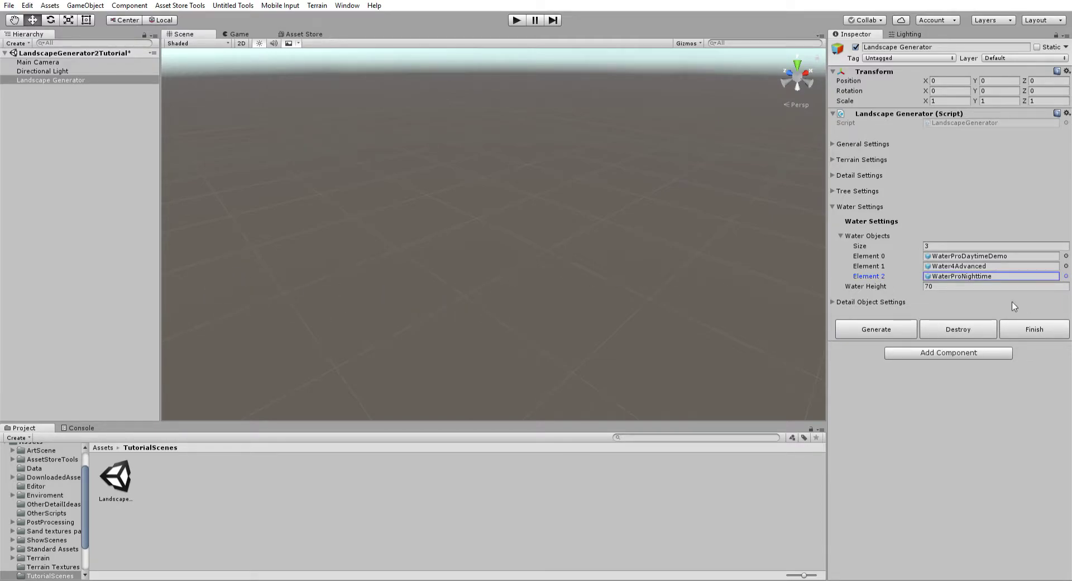
Step: Generate the landscape, destroy it and generate a new one to compare which water object is used
{"action": "left_click", "coordinate": [889, 325]}
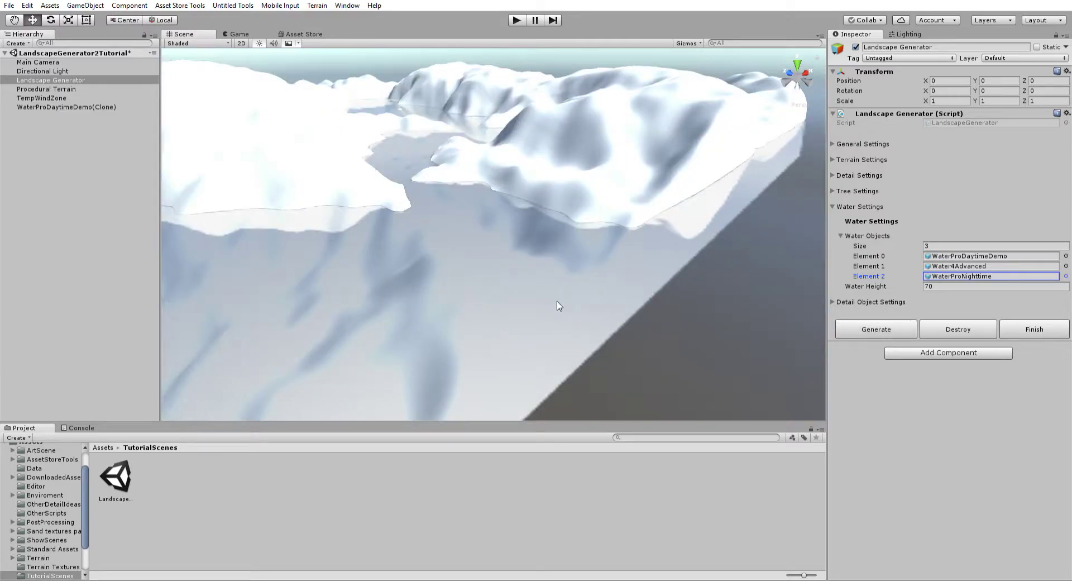
{"action": "right_click_drag", "start_coordinate": [559, 304], "coordinate": [291, 288]}
{"action": "left_click", "coordinate": [958, 329]}
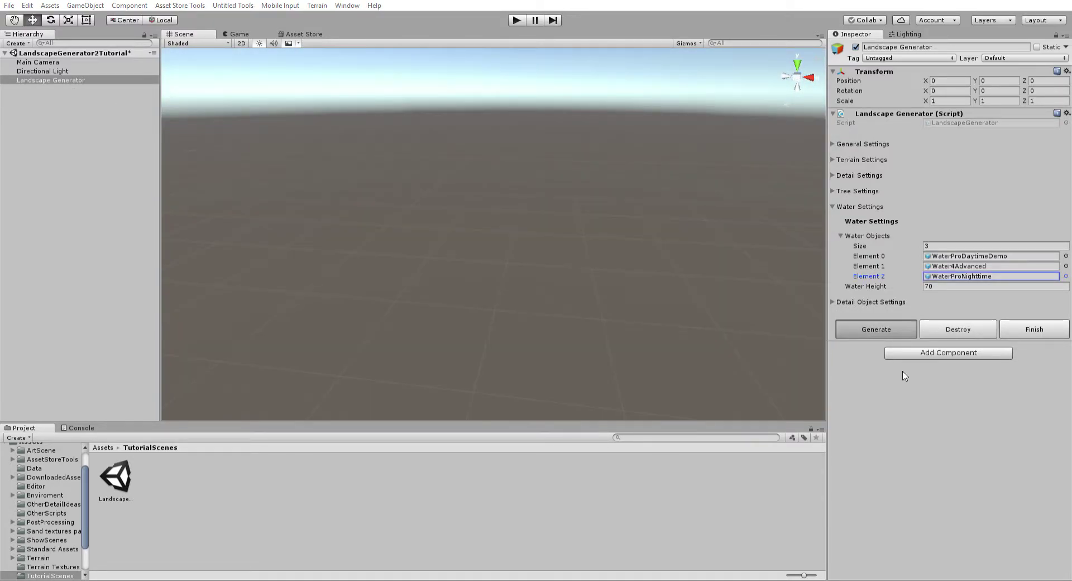
{"action": "right_click_drag", "start_coordinate": [725, 361], "coordinate": [643, 350]}
{"action": "key", "text": "a"}
{"action": "right_click_drag", "start_coordinate": [644, 351], "coordinate": [658, 383]}
{"action": "left_click", "coordinate": [900, 276]}
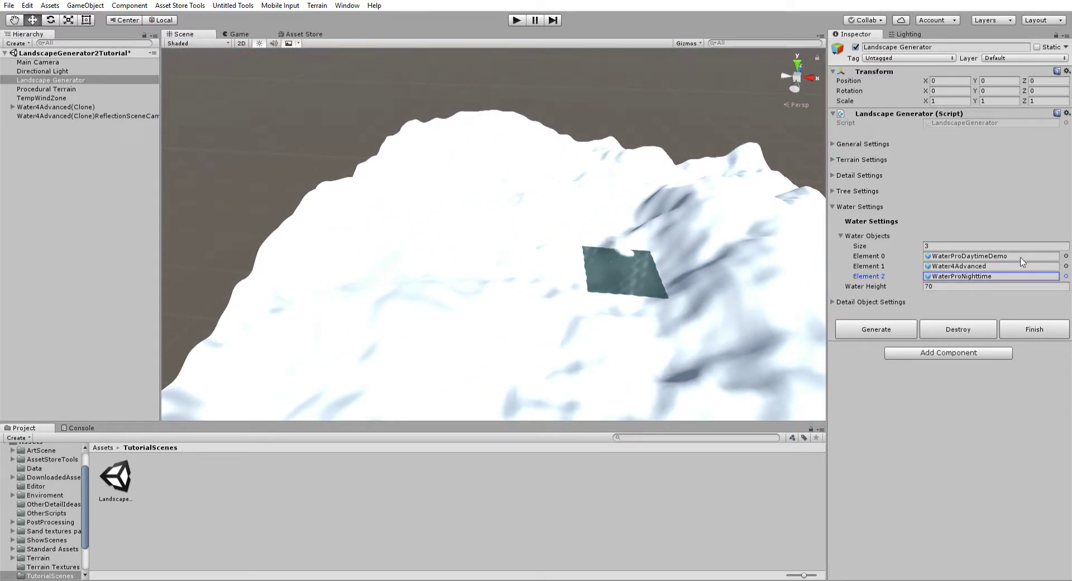
Step: Reduce the Water Objects list to size 1, set the Water Height to 50 and collapse the Water Settings
{"action": "left_click", "coordinate": [1002, 241]}
{"action": "type", "text": "1"}
{"action": "key", "text": "Return"}
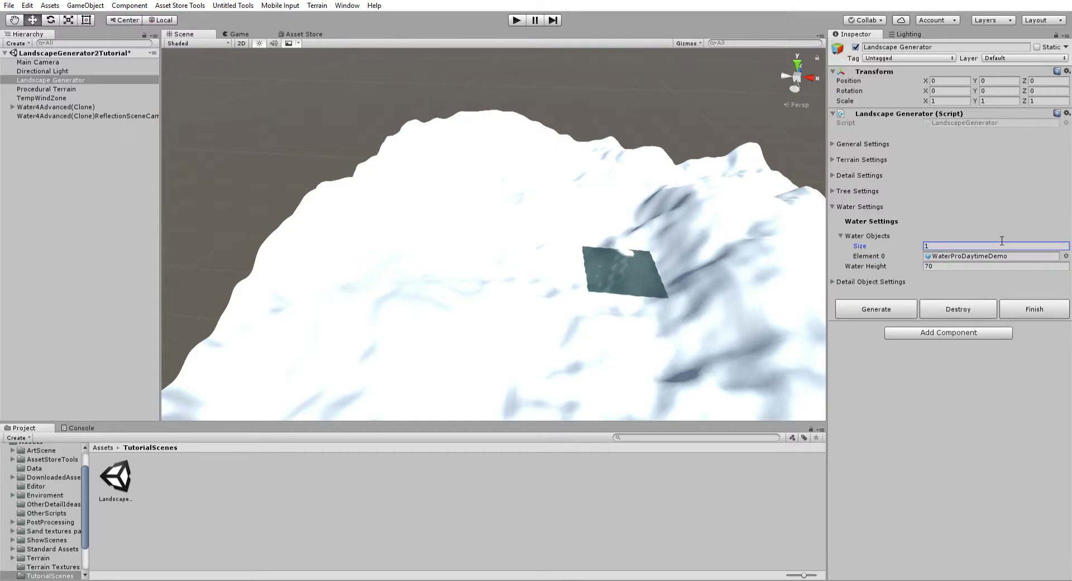
{"action": "left_click", "coordinate": [941, 263]}
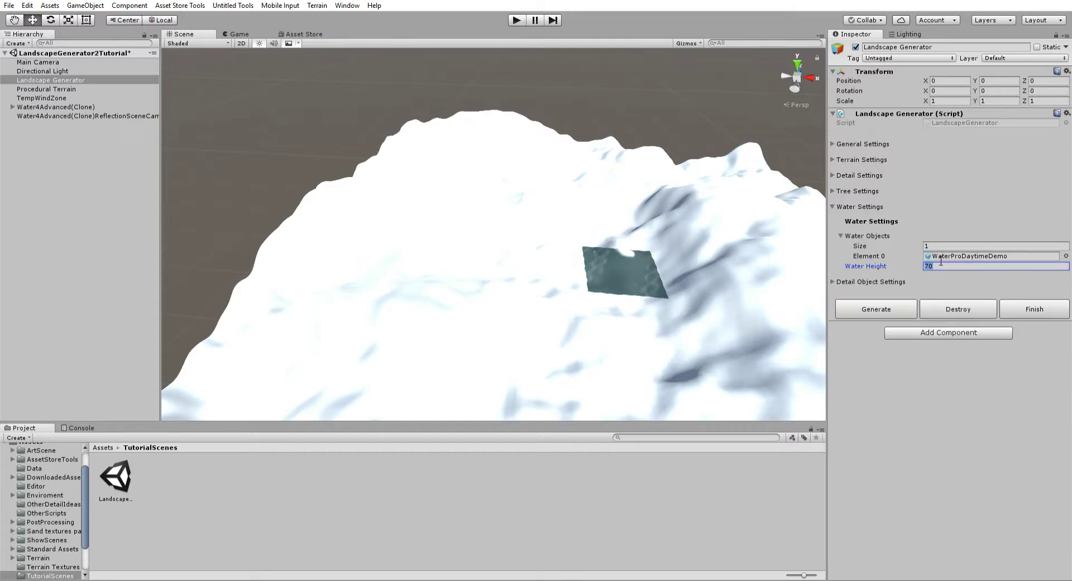
{"action": "type", "text": "50"}
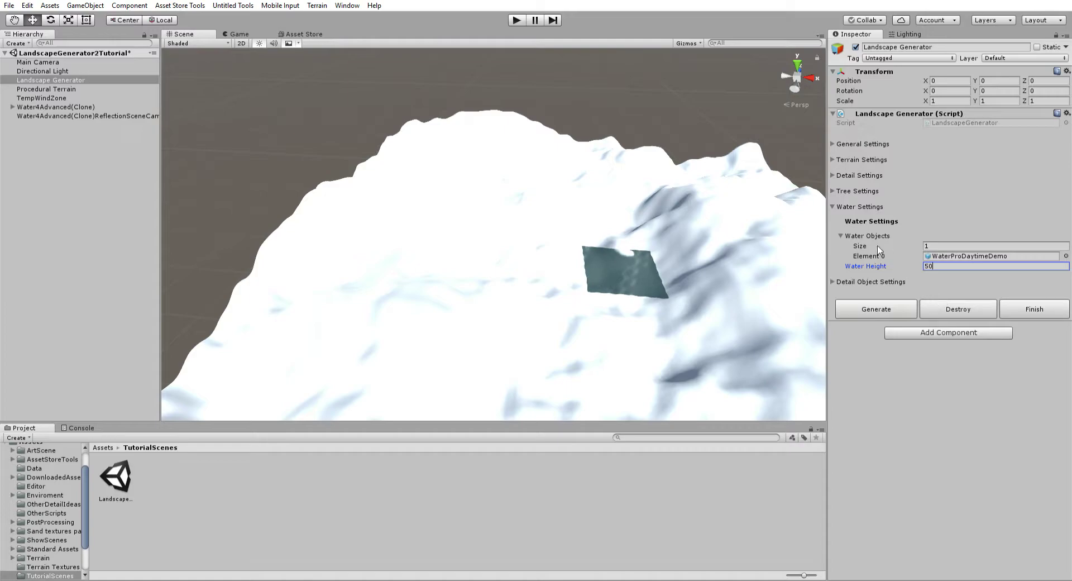
{"action": "left_click", "coordinate": [841, 235]}
{"action": "left_click", "coordinate": [833, 206]}
Step: Destroy the generated landscape and add one Detail Objects entry with bush as its Detail Object
{"action": "left_click", "coordinate": [834, 223]}
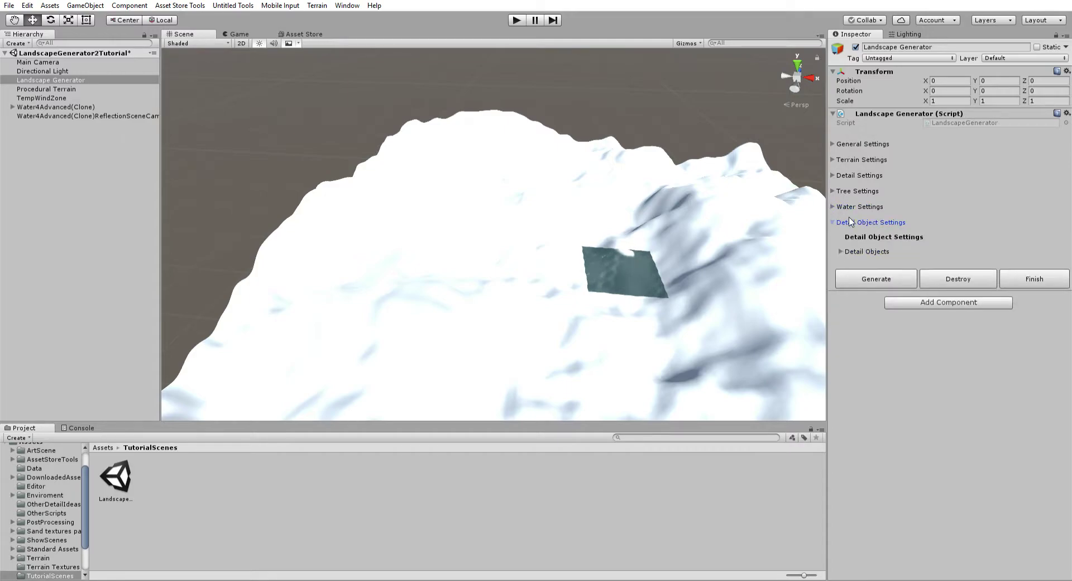
{"action": "left_click", "coordinate": [956, 279]}
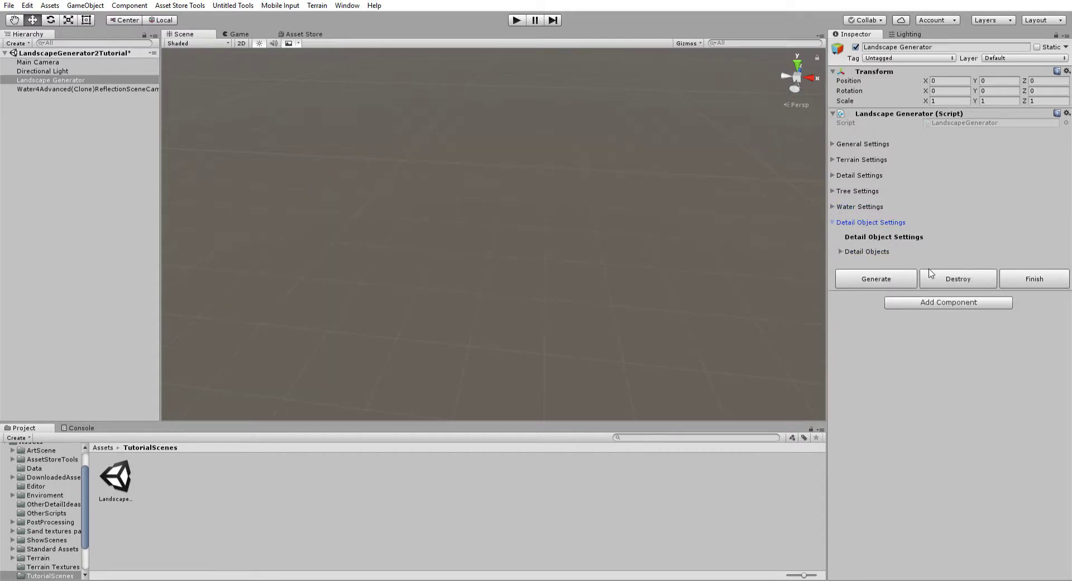
{"action": "left_click", "coordinate": [842, 251]}
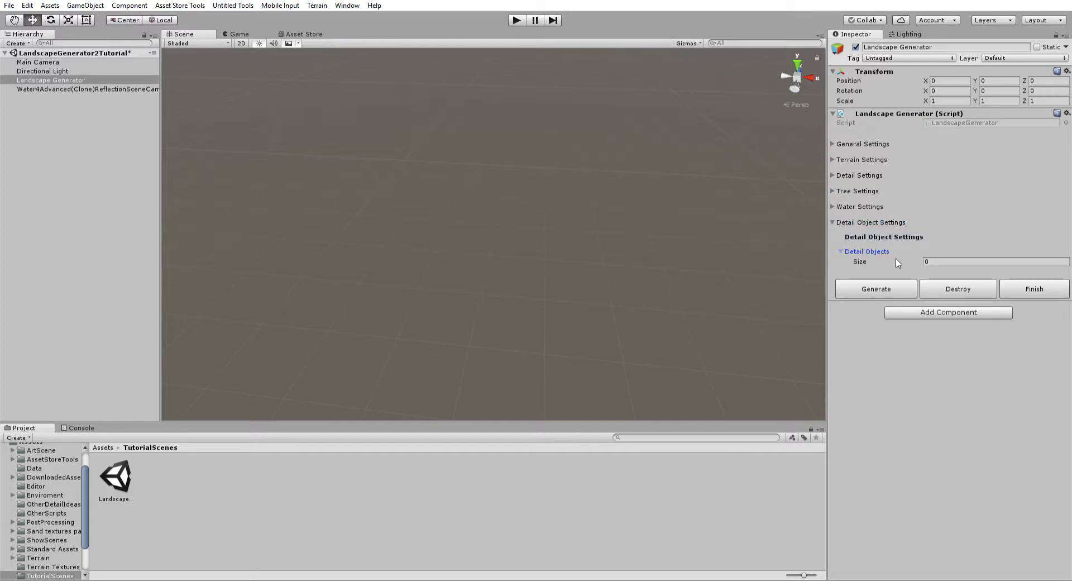
{"action": "left_click", "coordinate": [969, 261]}
{"action": "type", "text": "1"}
{"action": "key", "text": "Return"}
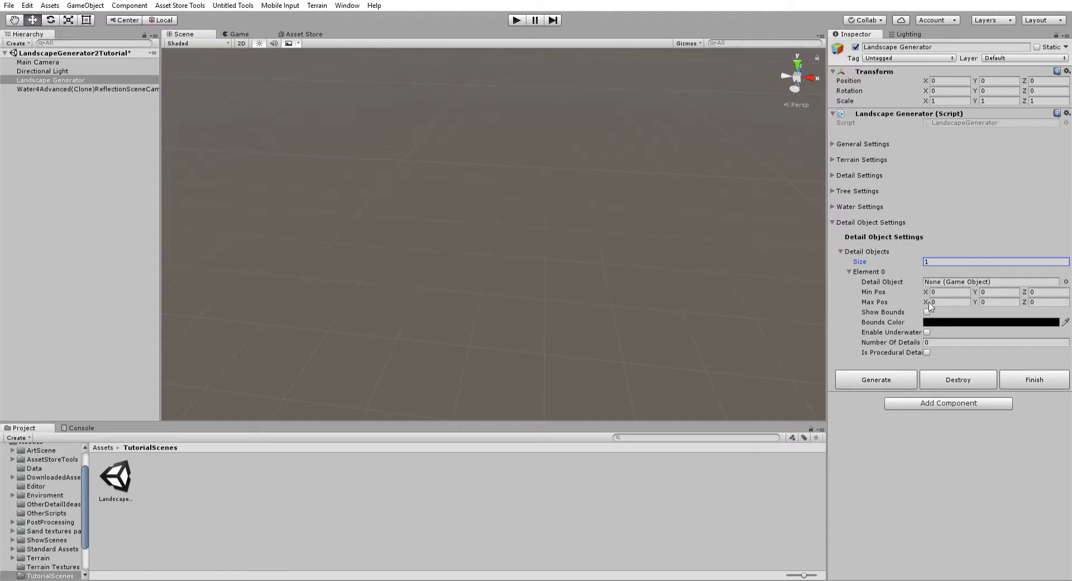
{"action": "left_click", "coordinate": [1066, 275]}
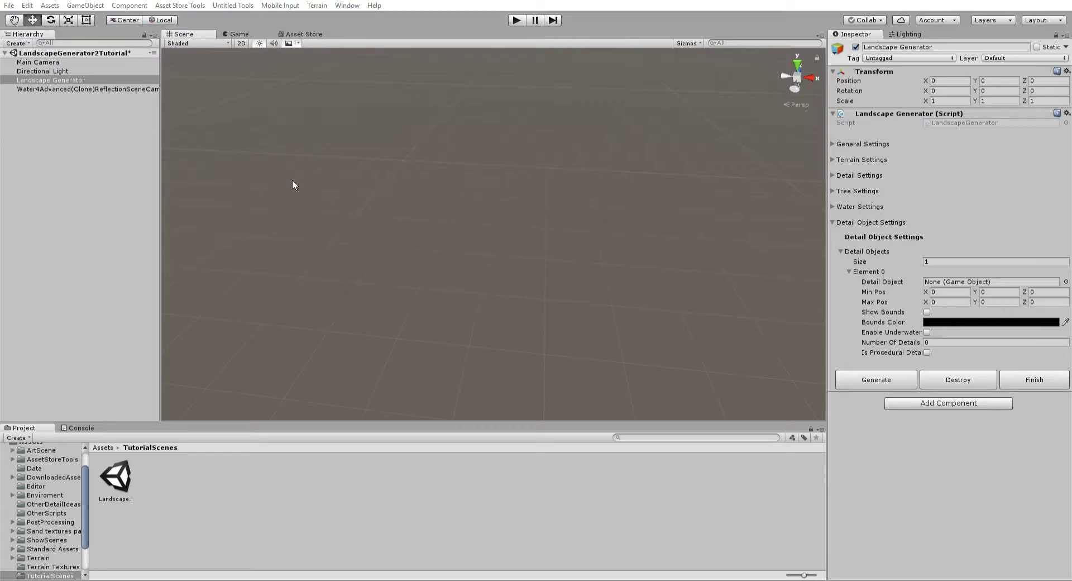
{"action": "double_click", "coordinate": [259, 164]}
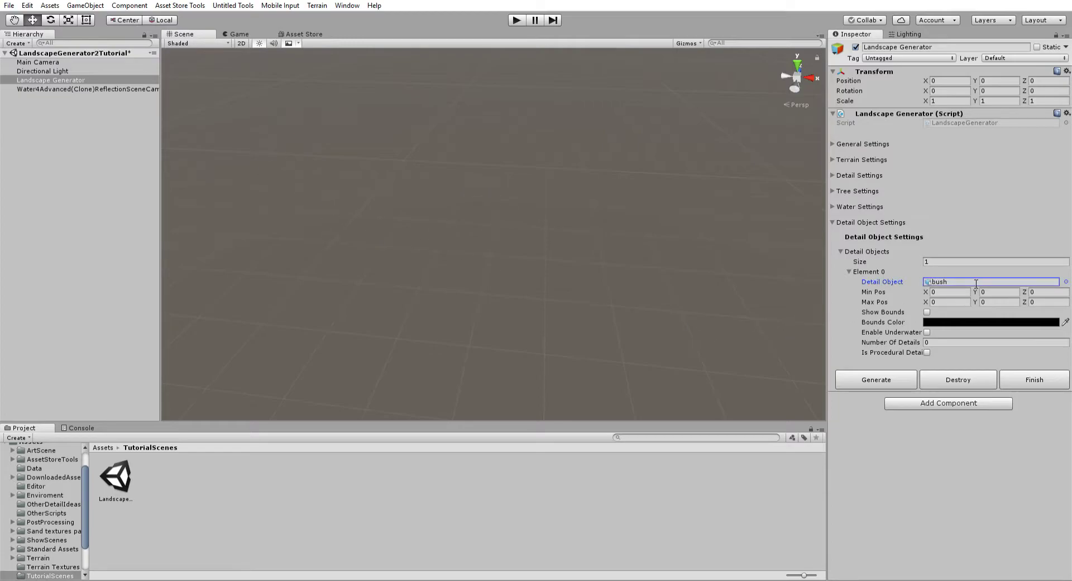
Step: Show the bush entry's bounds with a green Bounds Color and examine the box from several angles
{"action": "left_click", "coordinate": [926, 311]}
{"action": "left_click_drag", "start_coordinate": [726, 293], "coordinate": [828, 301]}
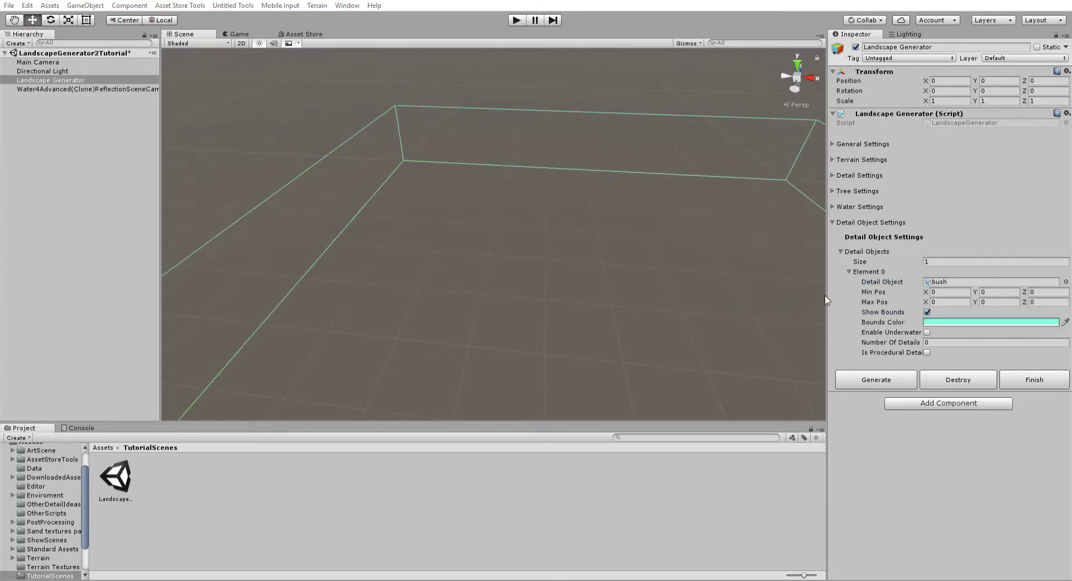
{"action": "left_click", "coordinate": [727, 257]}
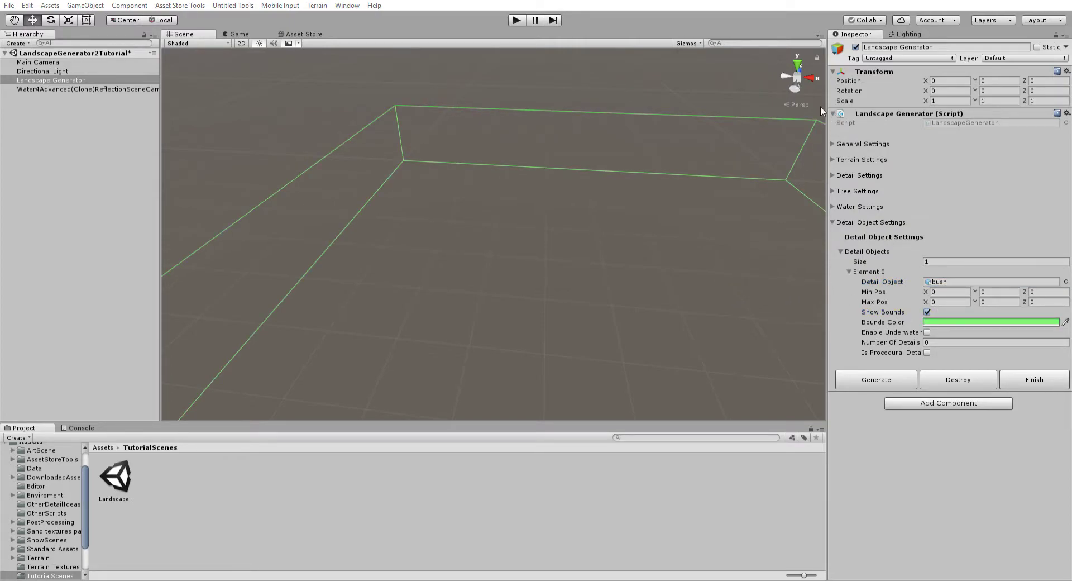
{"action": "left_click_drag", "start_coordinate": [822, 105], "coordinate": [554, 280], "text": "alt"}
{"action": "key", "text": "a"}
{"action": "right_click_drag", "start_coordinate": [555, 280], "coordinate": [445, 295]}
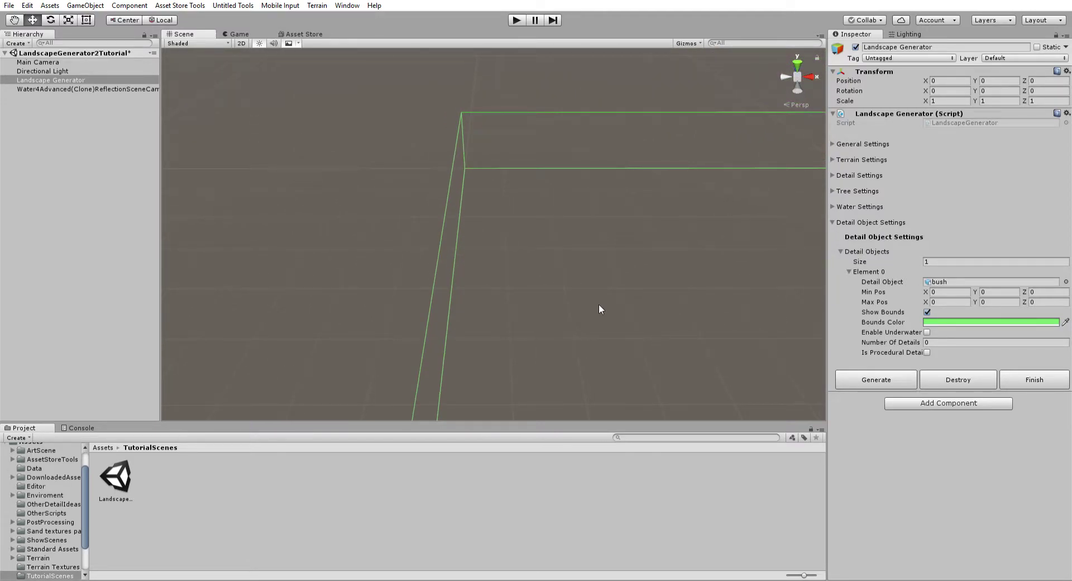
{"action": "right_click_drag", "start_coordinate": [657, 279], "coordinate": [670, 271]}
{"action": "right_click_drag", "start_coordinate": [596, 193], "coordinate": [578, 153]}
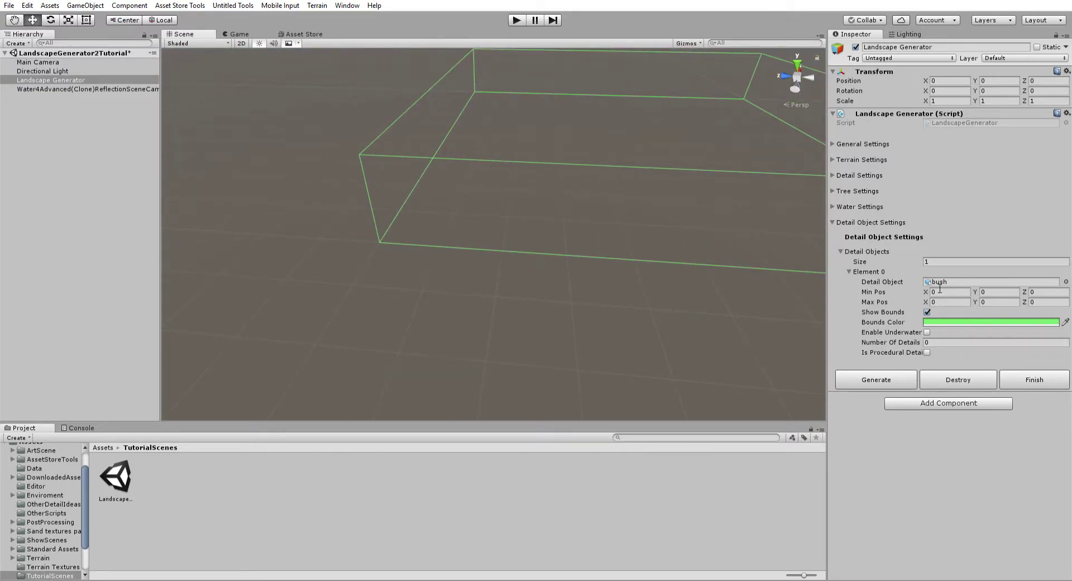
Step: Try different Min Pos X and Max Pos X values for the bush bounds and reset both to 0
{"action": "left_click_drag", "start_coordinate": [925, 291], "coordinate": [959, 283]}
{"action": "type", "text": "0"}
{"action": "left_click_drag", "start_coordinate": [925, 302], "coordinate": [126, 291]}
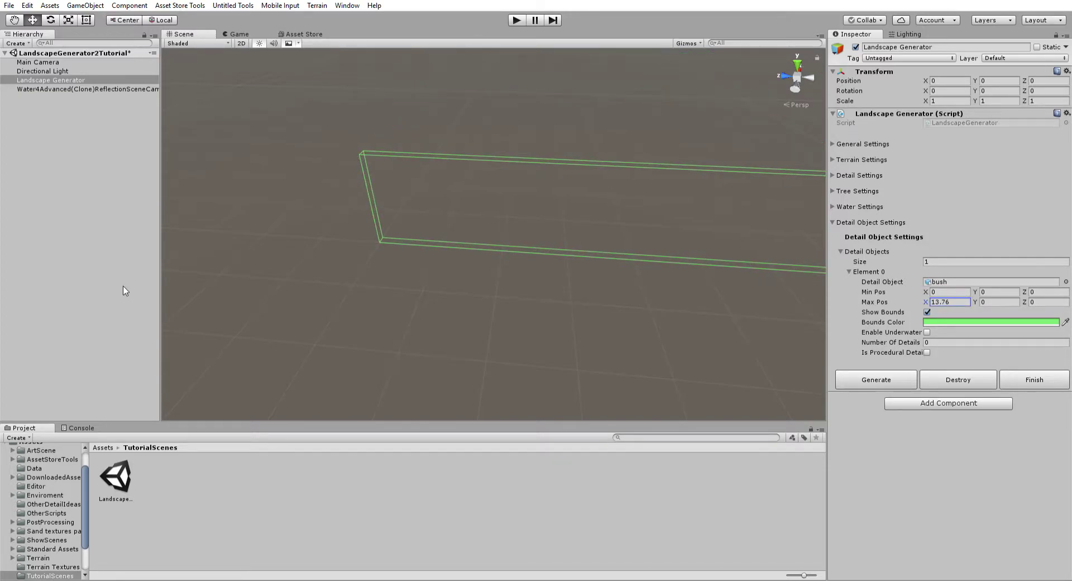
{"action": "type", "text": "0"}
{"action": "right_click_drag", "start_coordinate": [561, 234], "coordinate": [586, 152]}
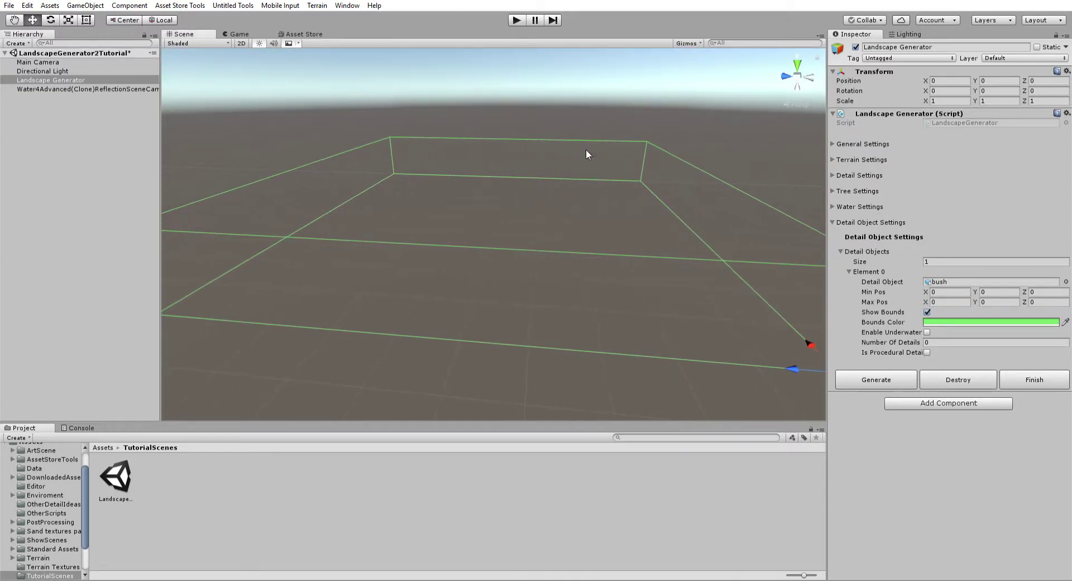
Step: Check the terrain size in the Procedural Settings of the Terrain Settings and collapse them again
{"action": "left_click", "coordinate": [837, 158]}
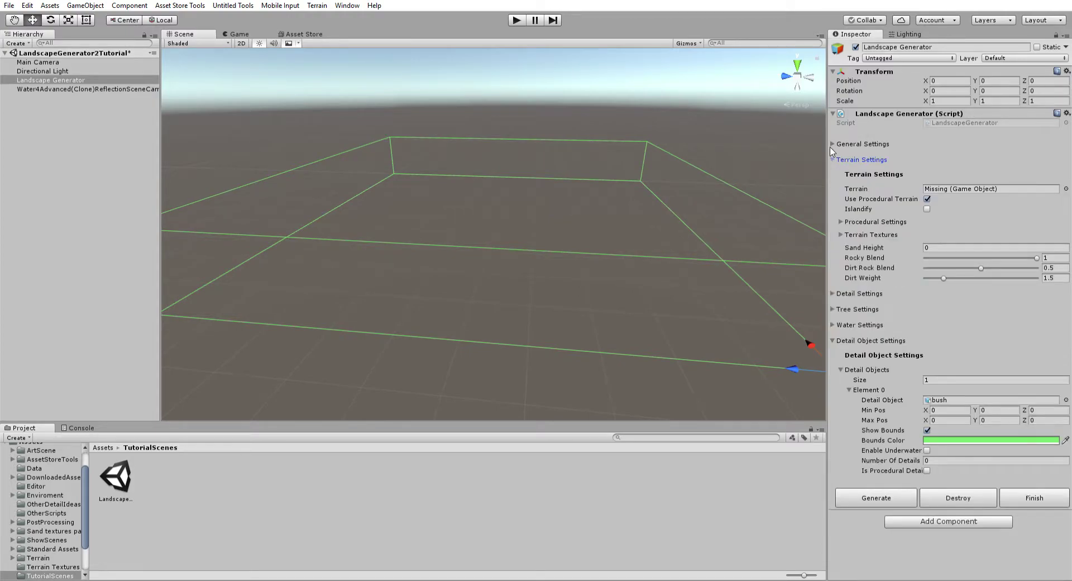
{"action": "left_click", "coordinate": [841, 222]}
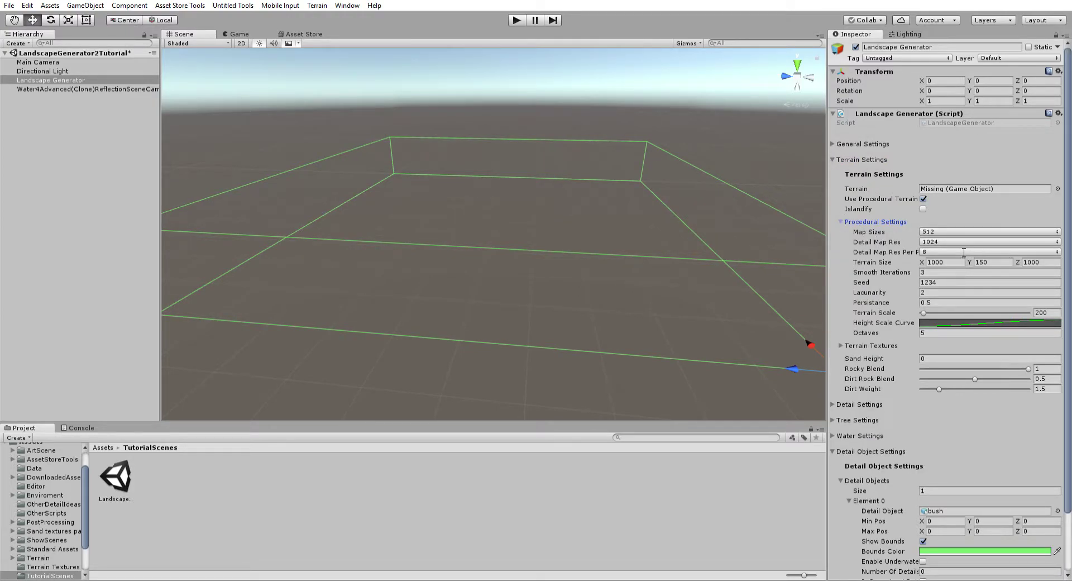
{"action": "left_click", "coordinate": [842, 221]}
{"action": "left_click", "coordinate": [839, 159]}
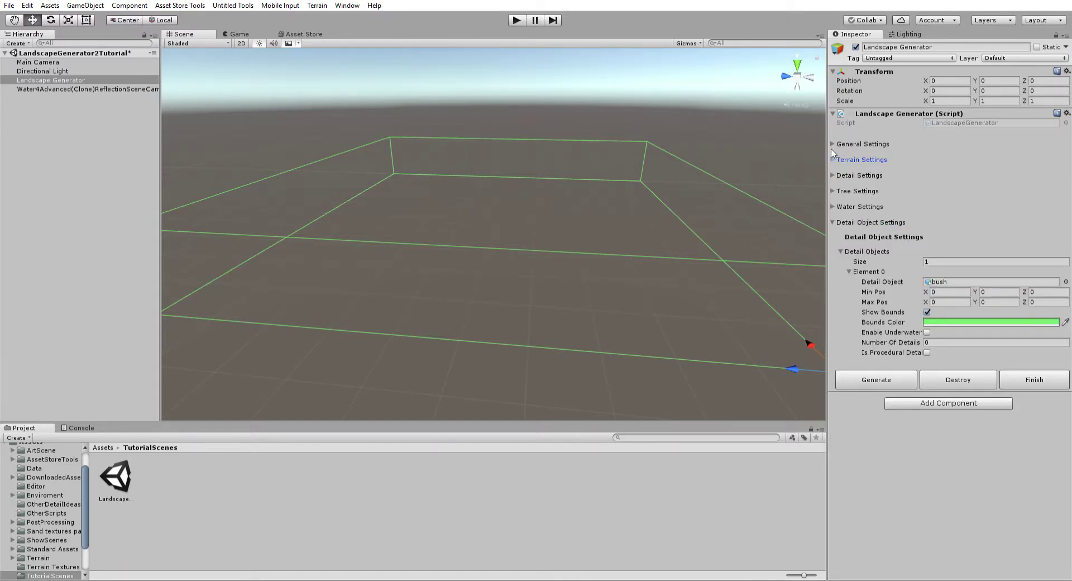
Step: Clear the missing Terrain reference in the Terrain Settings by setting it to None
{"action": "left_click", "coordinate": [832, 158]}
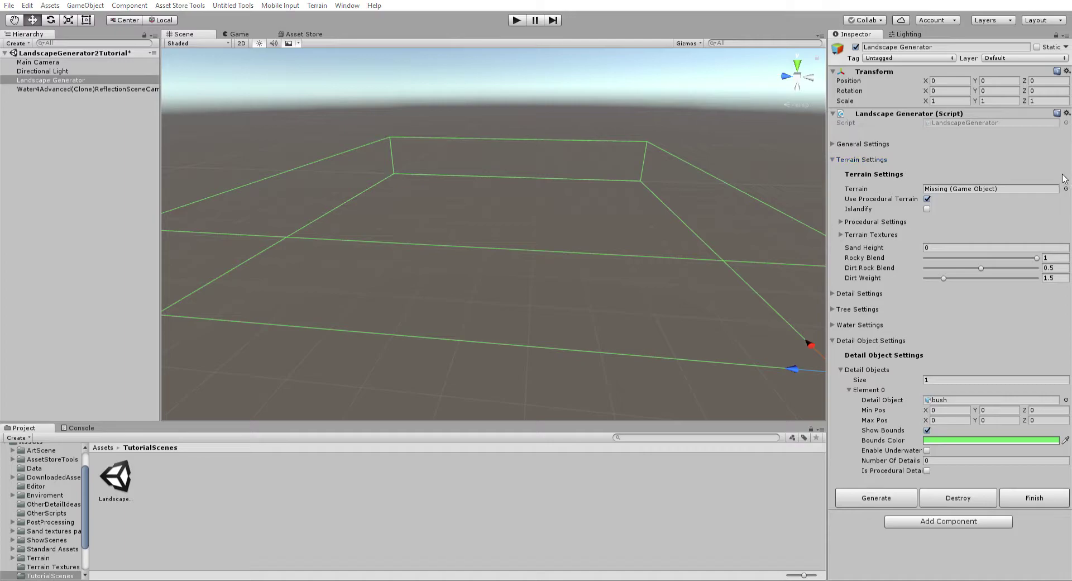
{"action": "double_click", "coordinate": [176, 76]}
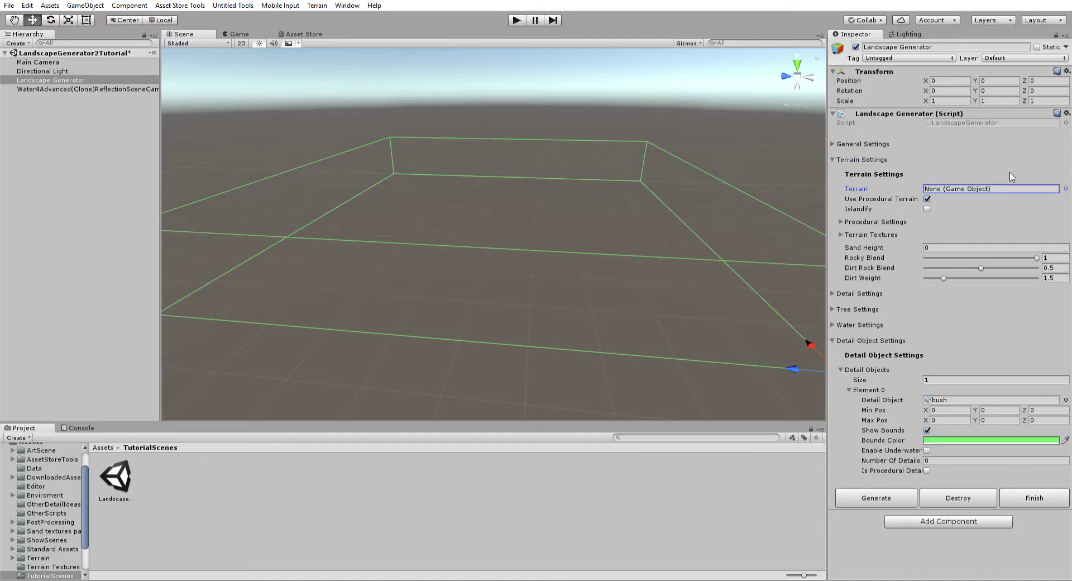
{"action": "left_click", "coordinate": [834, 159]}
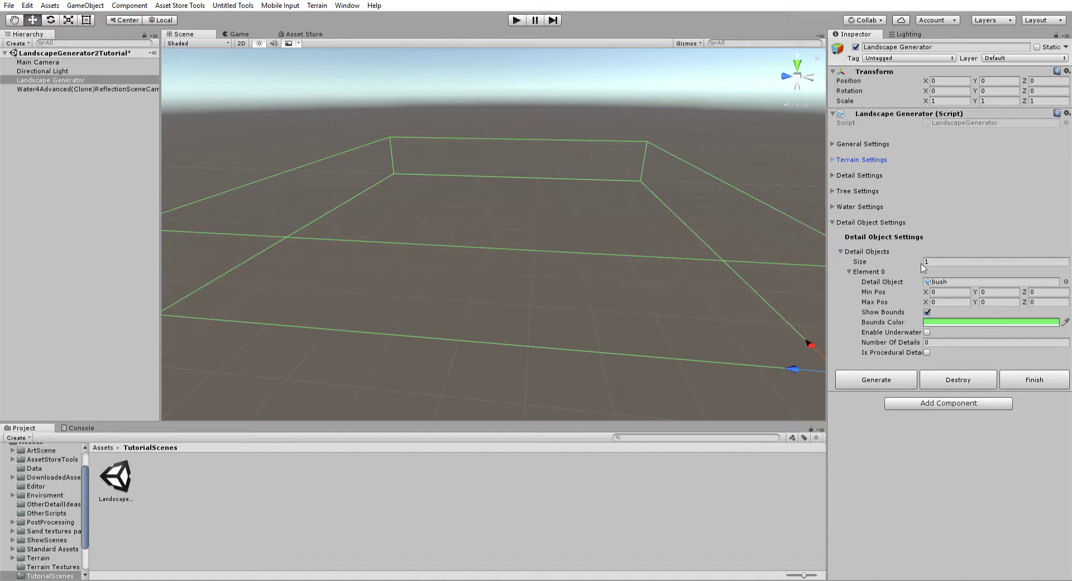
Step: Hide the bush entry's bounds, try a purple Bounds Color and change it to black
{"action": "left_click_drag", "start_coordinate": [619, 202], "coordinate": [536, 192], "text": "alt"}
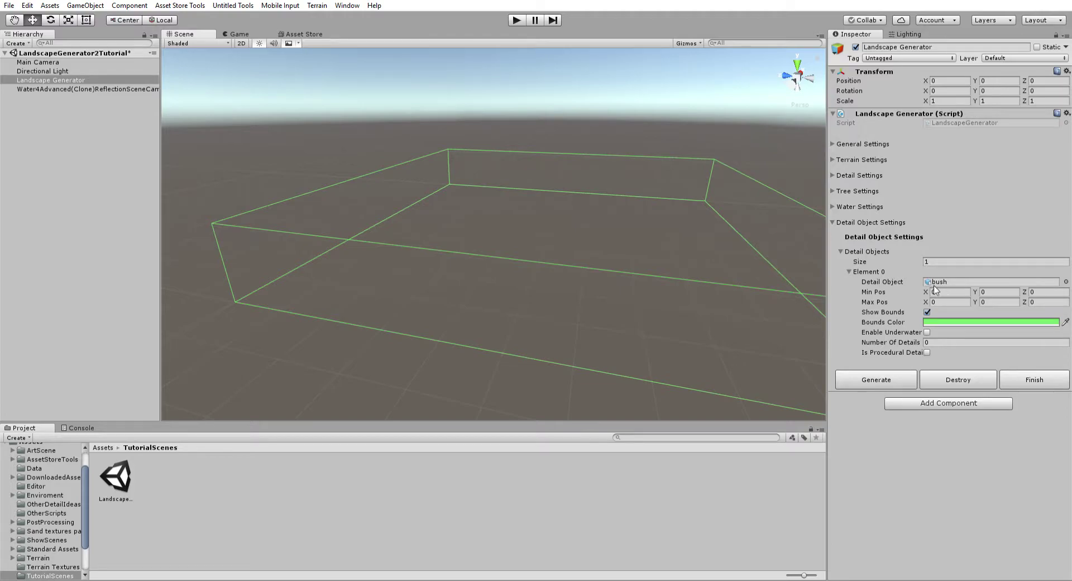
{"action": "left_click", "coordinate": [941, 320]}
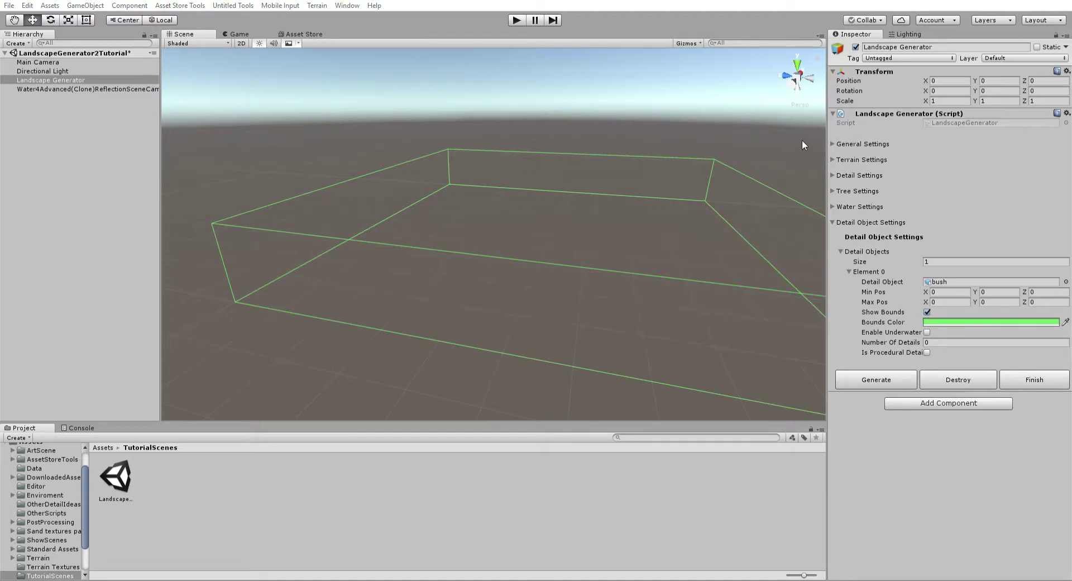
{"action": "left_click", "coordinate": [830, 103]}
{"action": "left_click", "coordinate": [926, 311]}
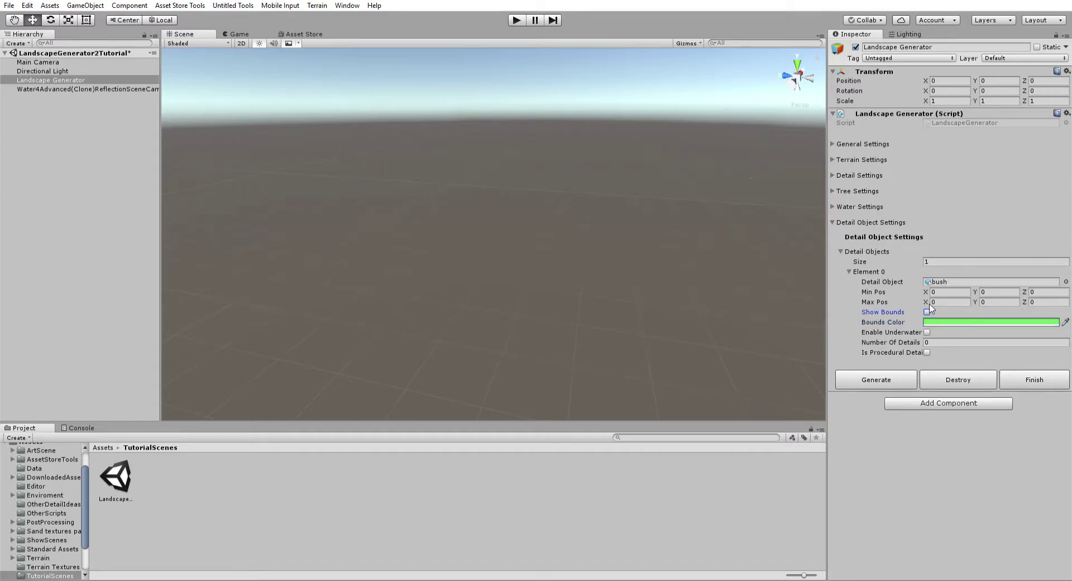
{"action": "left_click_drag", "start_coordinate": [753, 199], "coordinate": [880, 105]}
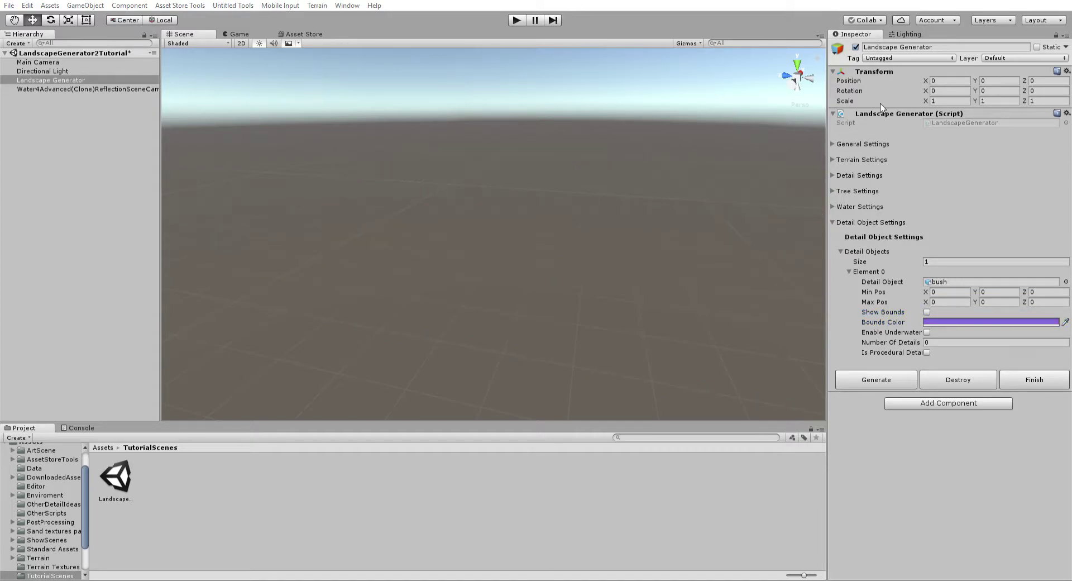
{"action": "left_click_drag", "start_coordinate": [779, 304], "coordinate": [711, 309]}
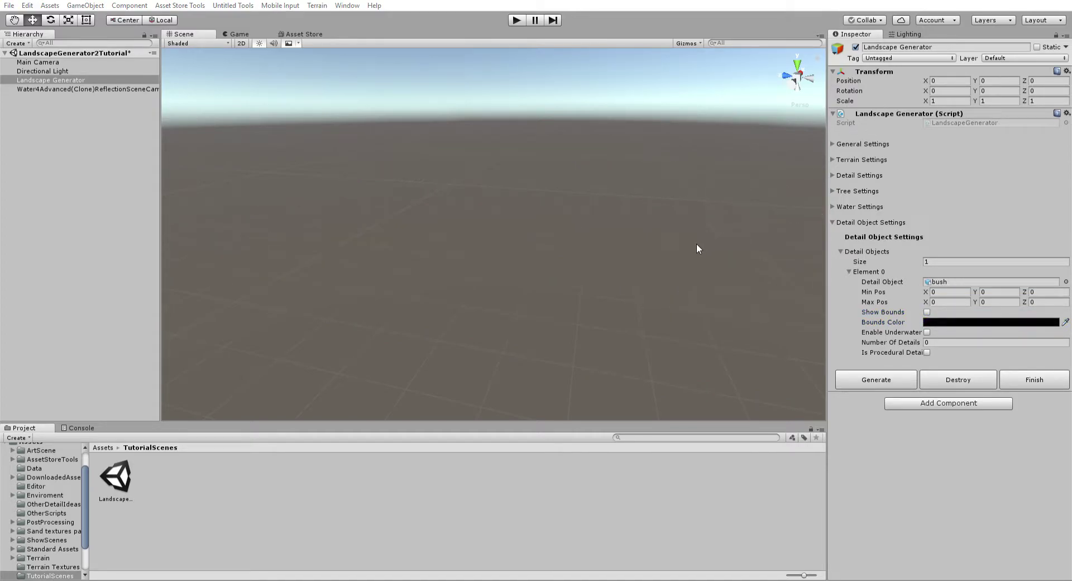
{"action": "left_click", "coordinate": [823, 111]}
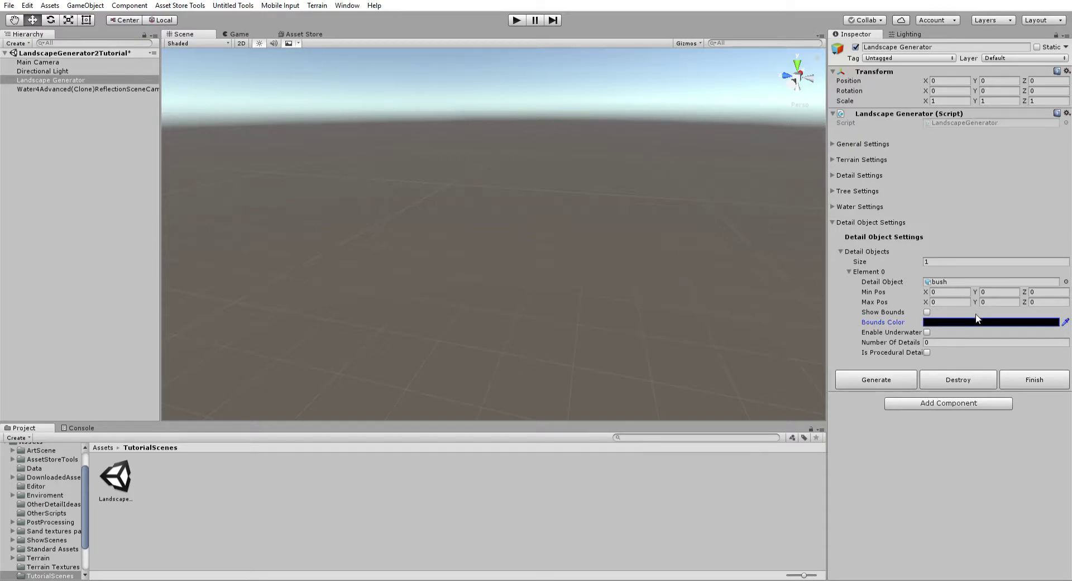
Step: Turn Show Bounds on, try a red Bounds Color and return the color to black
{"action": "left_click", "coordinate": [927, 311]}
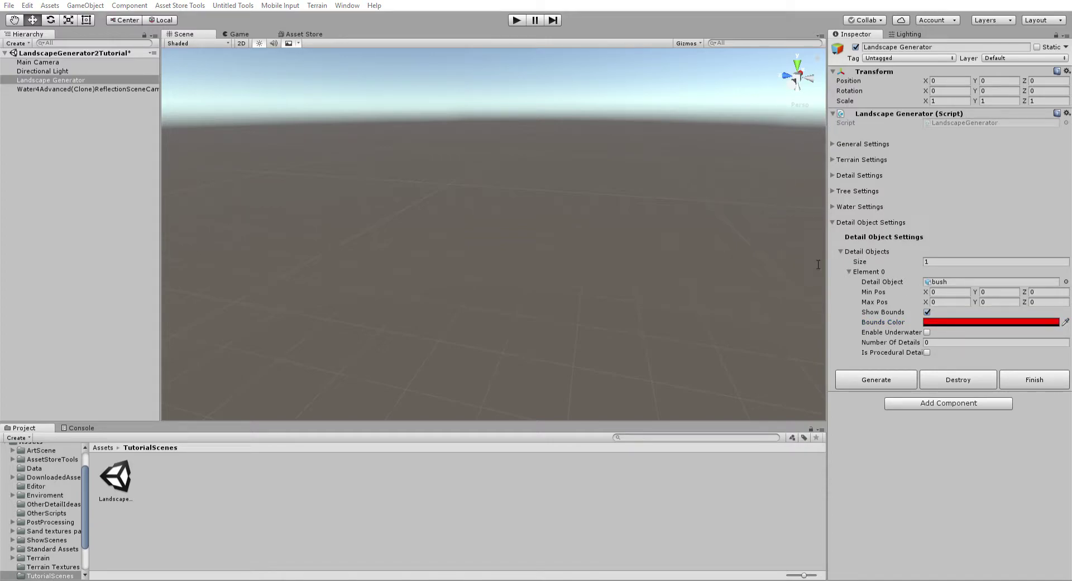
{"action": "type", "text": "2"}
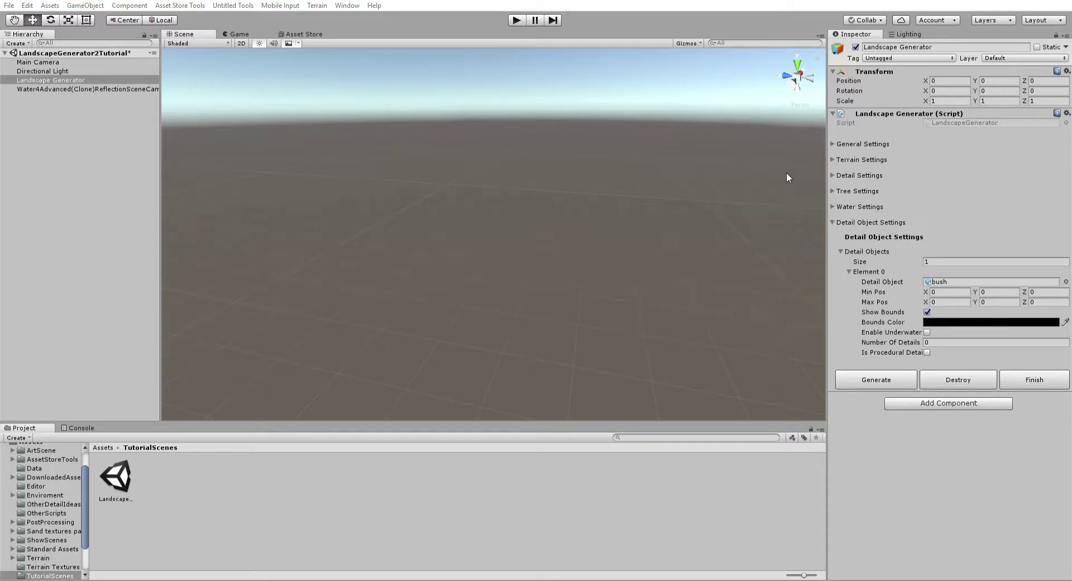
{"action": "left_click", "coordinate": [829, 109]}
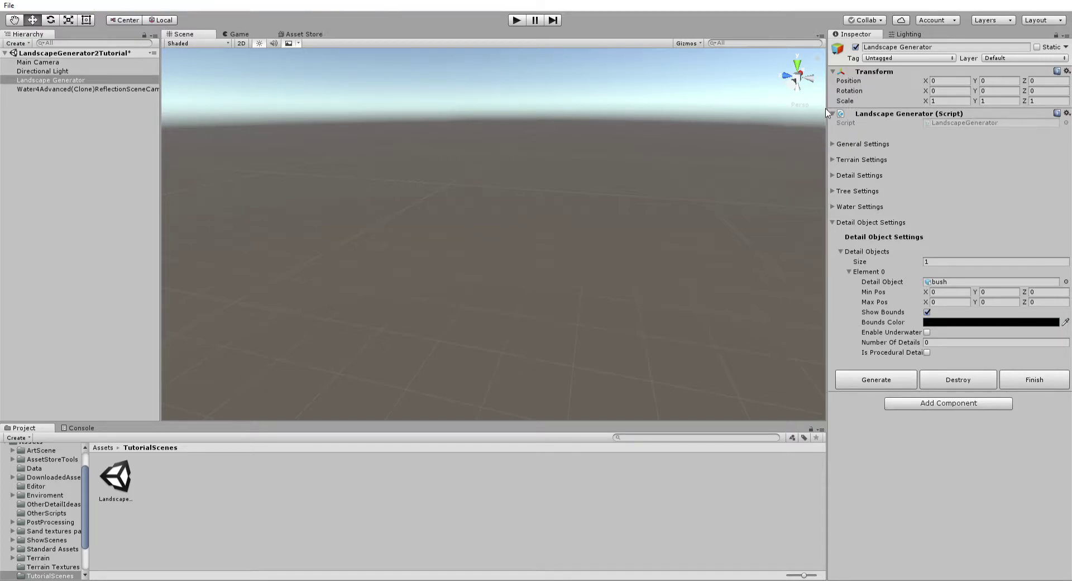
Step: Set the bush entry's Bounds Color to red, raise its alpha so the box shows, and turn Show Bounds off
{"action": "left_click", "coordinate": [926, 311]}
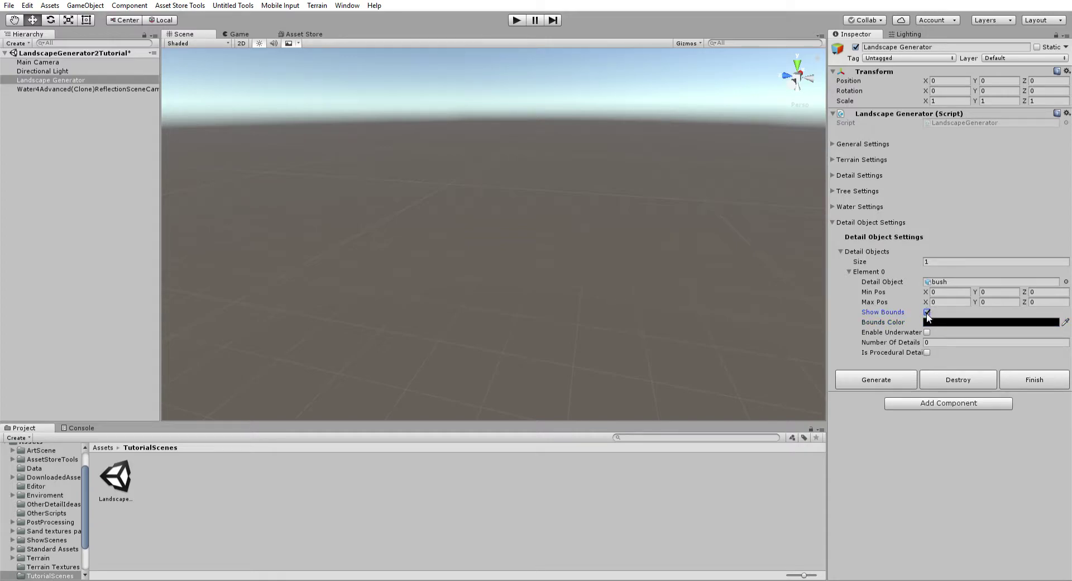
{"action": "left_click", "coordinate": [930, 322]}
{"action": "left_click_drag", "start_coordinate": [751, 174], "coordinate": [831, 117]}
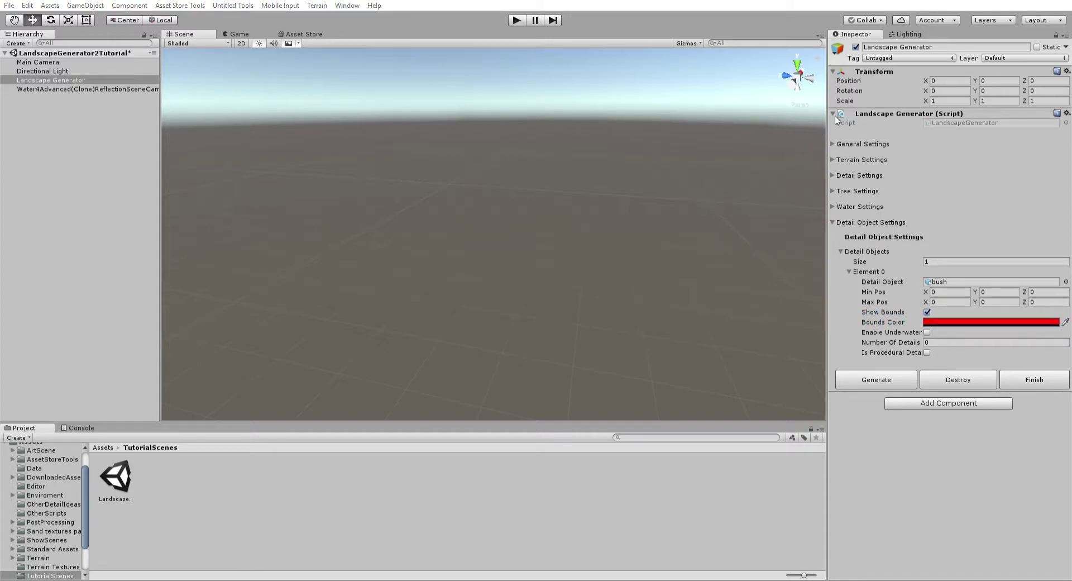
{"action": "left_click_drag", "start_coordinate": [733, 314], "coordinate": [839, 298]}
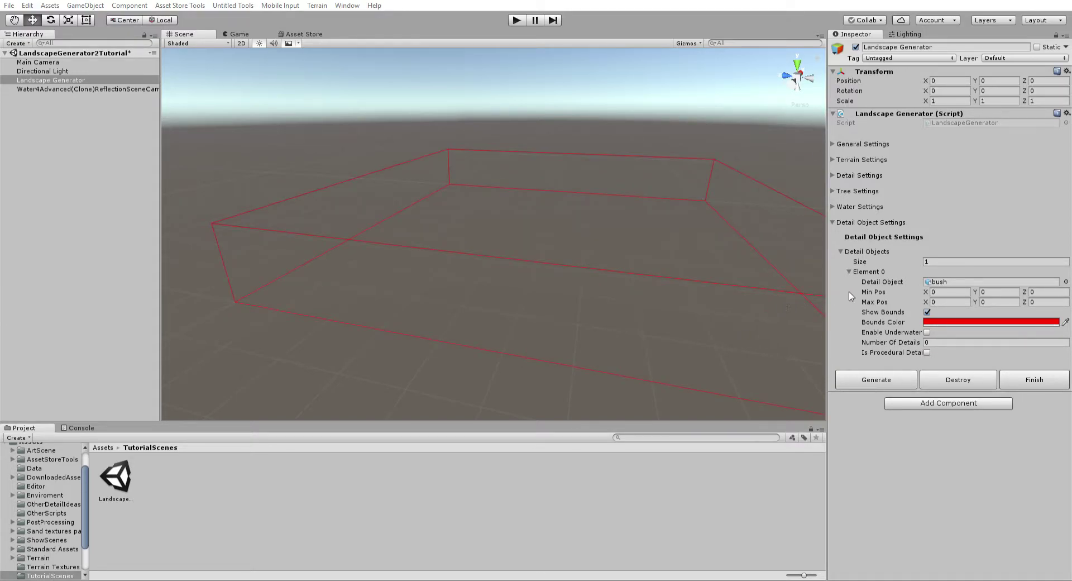
{"action": "left_click", "coordinate": [822, 115]}
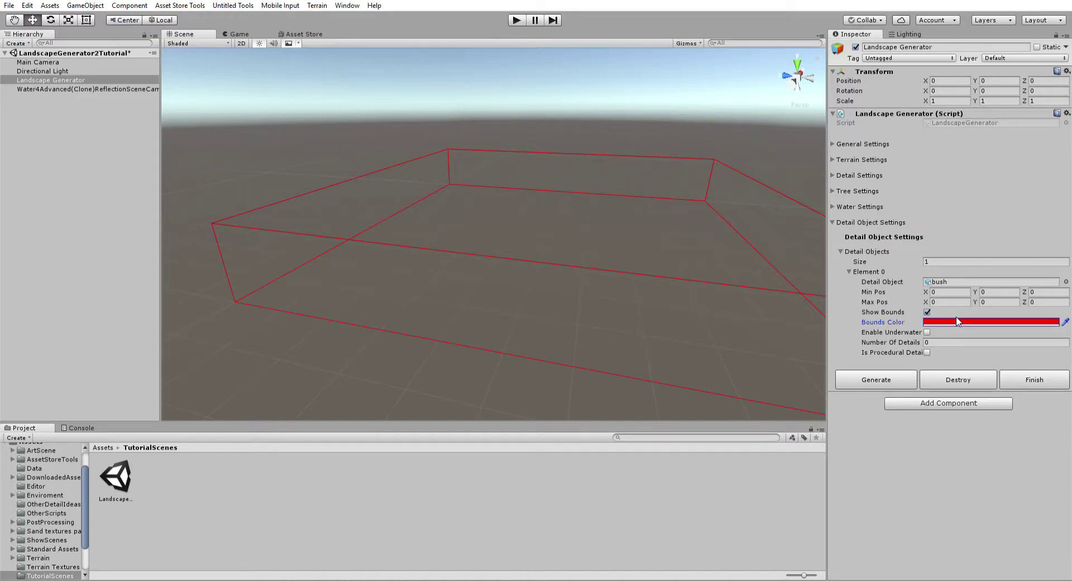
{"action": "left_click", "coordinate": [928, 312]}
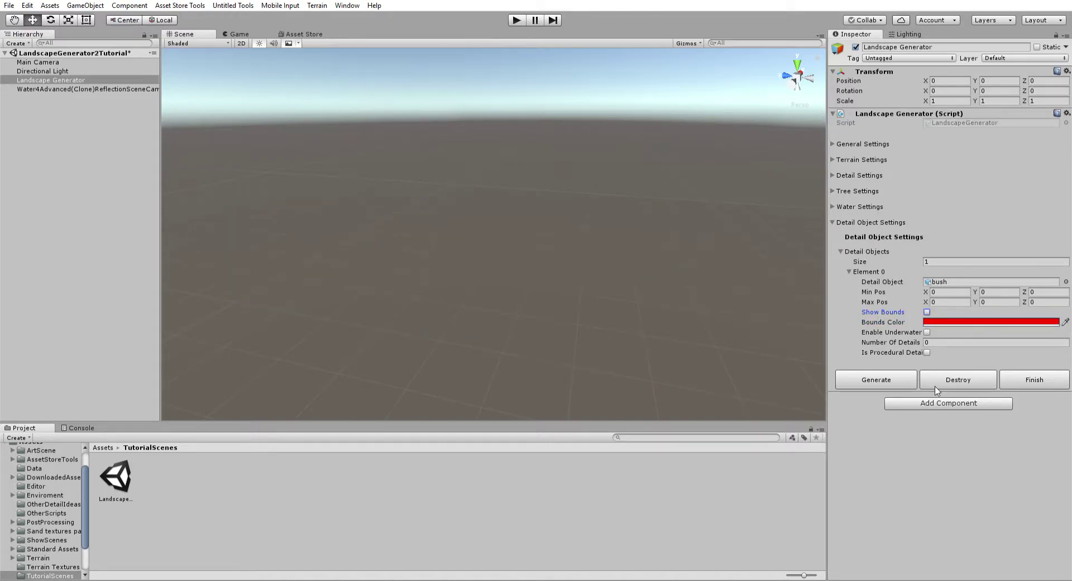
Step: Try Enable Underwater on the bush entry, leave it off, and set Number Of Details to 1000
{"action": "left_click", "coordinate": [926, 332]}
{"action": "left_click", "coordinate": [832, 191]}
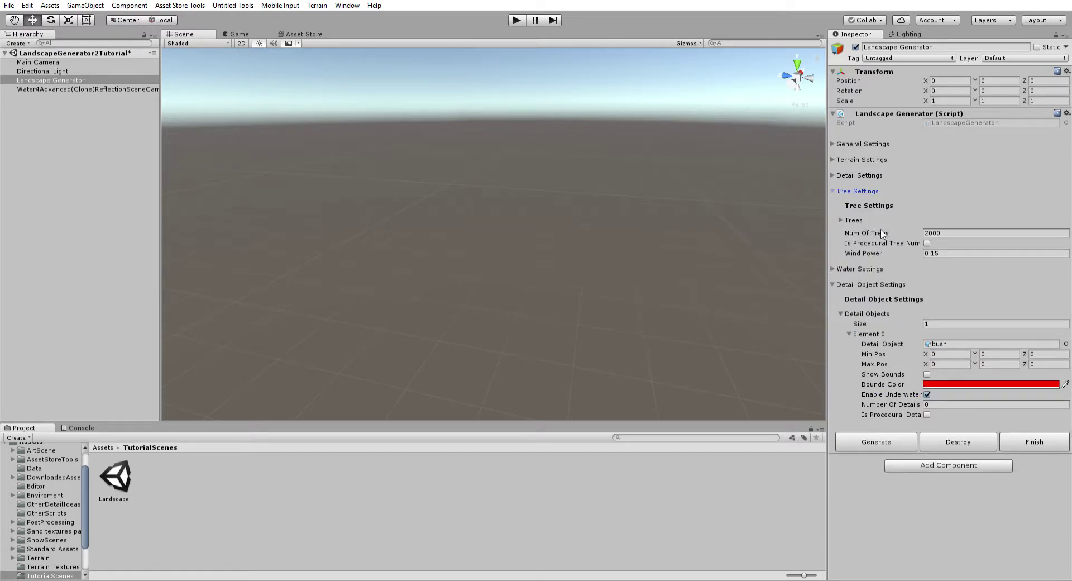
{"action": "left_click", "coordinate": [832, 190]}
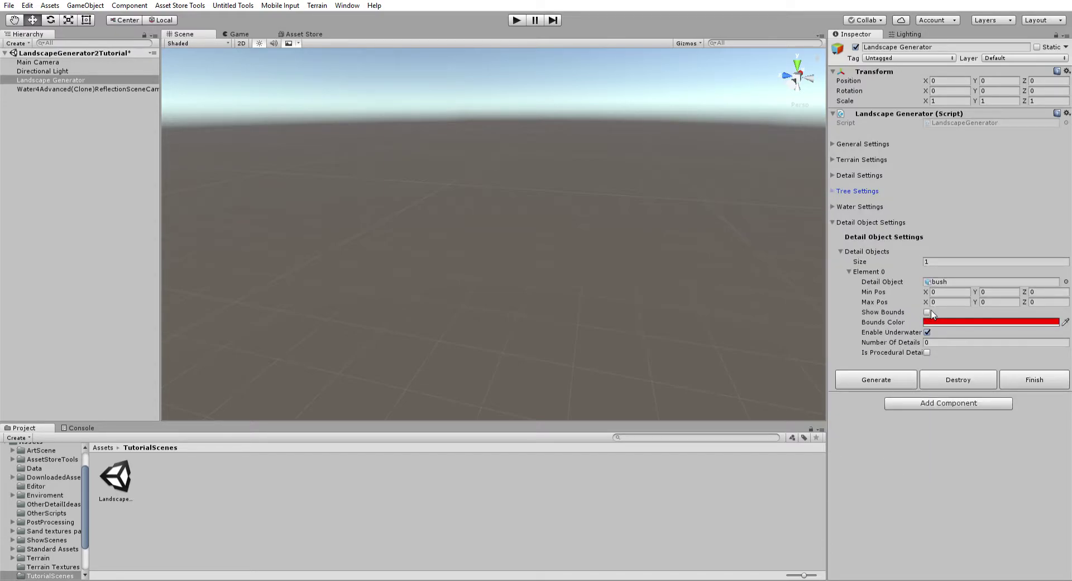
{"action": "left_click", "coordinate": [927, 331]}
{"action": "left_click", "coordinate": [927, 332]}
{"action": "key", "text": "Tab"}
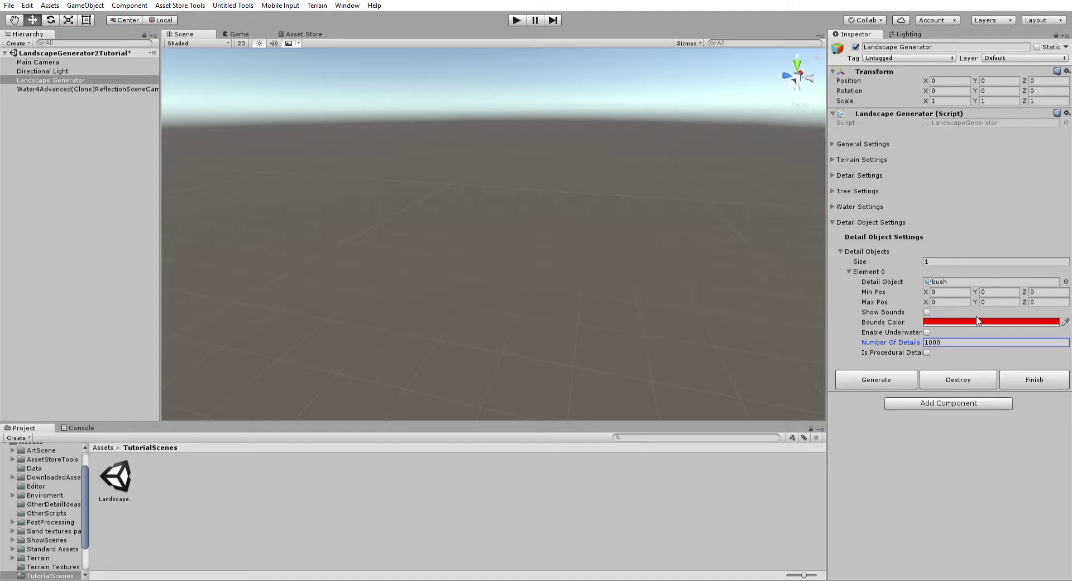
Step: Examine the options of the first tree element in the Tree Settings for comparison with the detail object options
{"action": "left_click", "coordinate": [834, 191]}
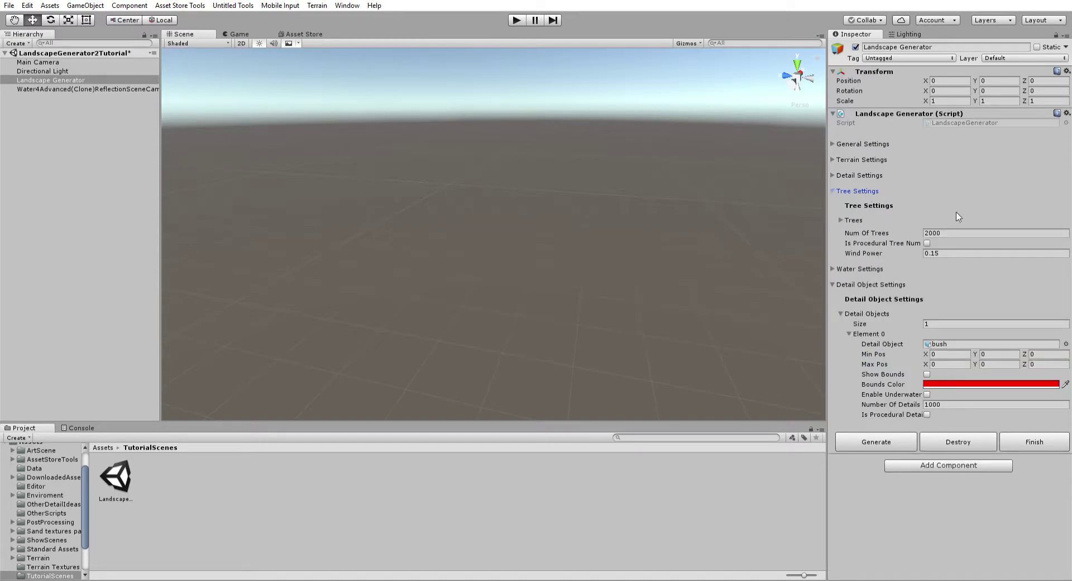
{"action": "left_click", "coordinate": [839, 220]}
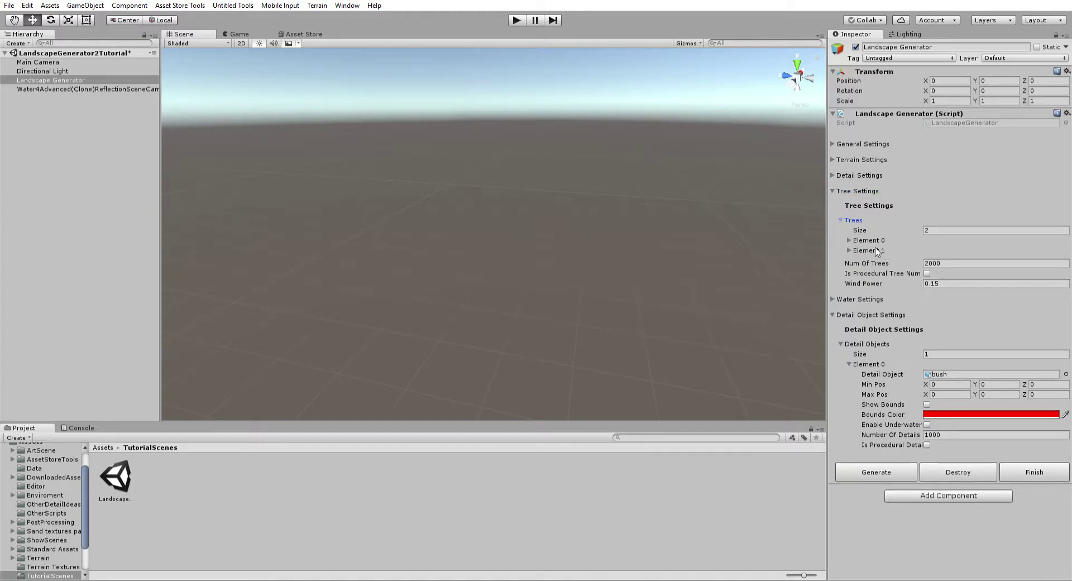
{"action": "left_click", "coordinate": [849, 237]}
{"action": "left_click", "coordinate": [849, 238]}
{"action": "left_click", "coordinate": [849, 239]}
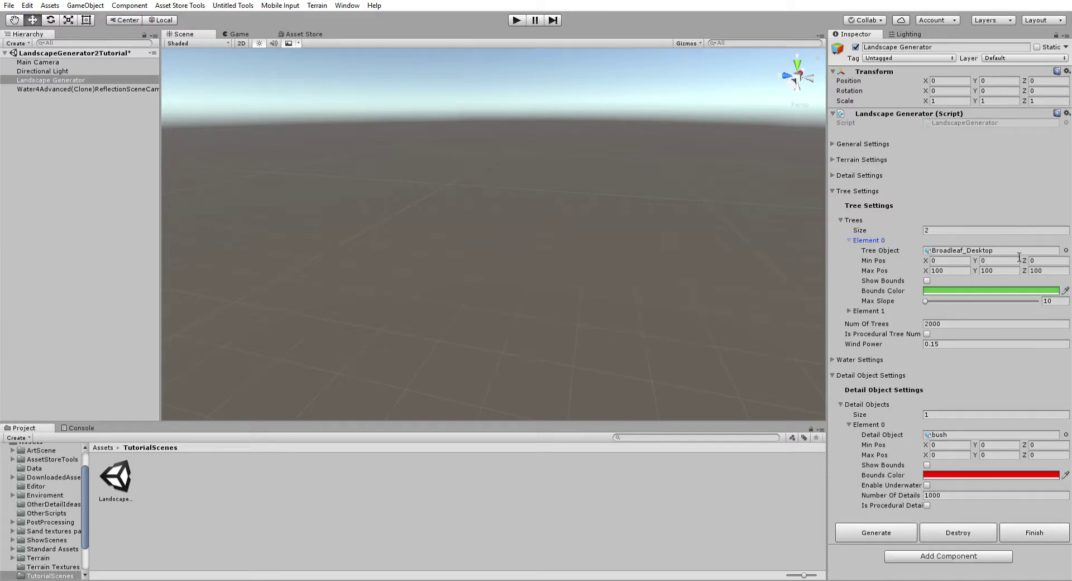
{"action": "left_click", "coordinate": [851, 236]}
{"action": "left_click", "coordinate": [841, 218]}
{"action": "left_click", "coordinate": [833, 190]}
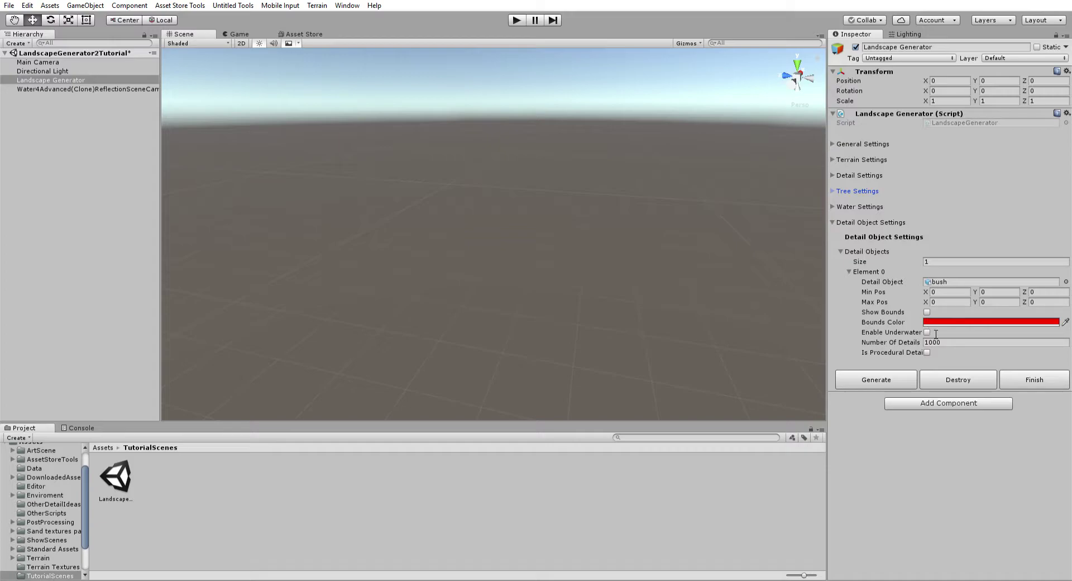
Step: Try the bush entry's procedural details option, turn it back off, and look over the Tree Settings and Detail Objects
{"action": "left_click", "coordinate": [927, 352]}
{"action": "left_click", "coordinate": [927, 352]}
{"action": "left_click", "coordinate": [834, 191]}
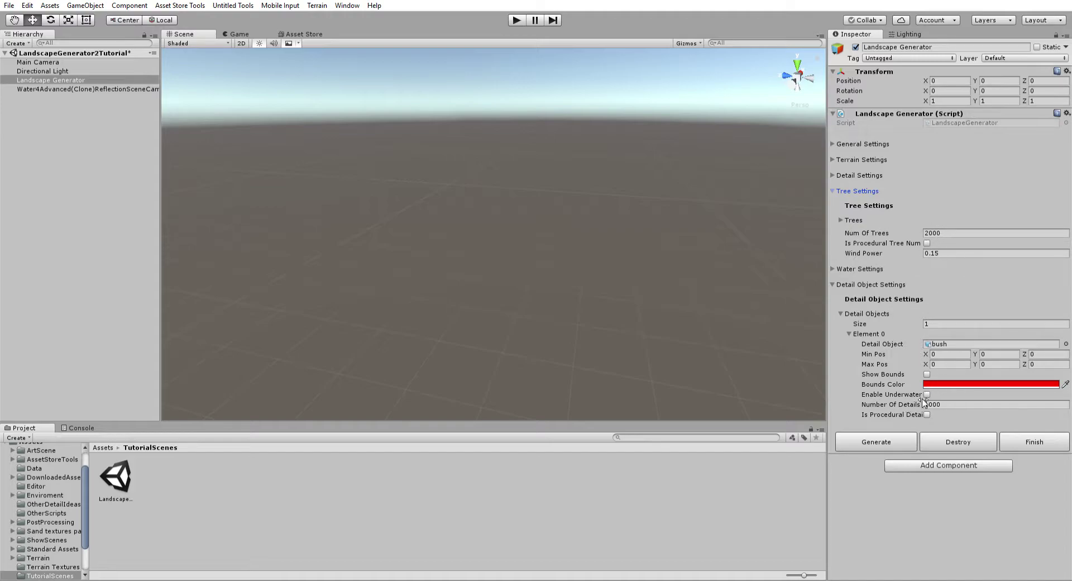
{"action": "left_click", "coordinate": [849, 333]}
{"action": "left_click", "coordinate": [848, 329]}
{"action": "left_click", "coordinate": [848, 330]}
{"action": "left_click", "coordinate": [839, 306]}
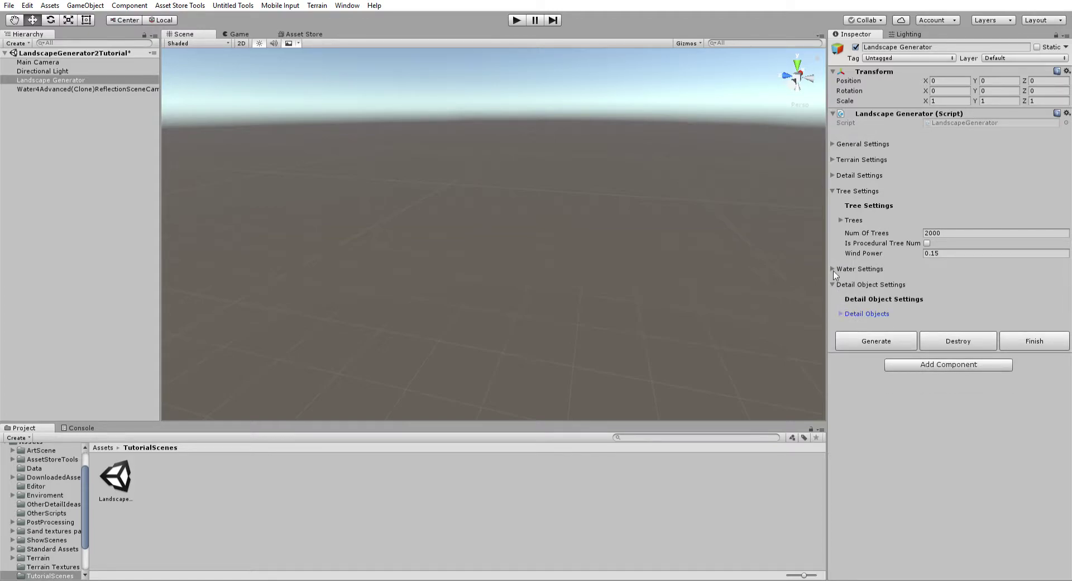
{"action": "left_click", "coordinate": [842, 307]}
{"action": "left_click", "coordinate": [854, 333]}
Step: Generate the landscape with Enable Underwater off, inspect the bush placement around the water, and destroy it
{"action": "left_click", "coordinate": [891, 441]}
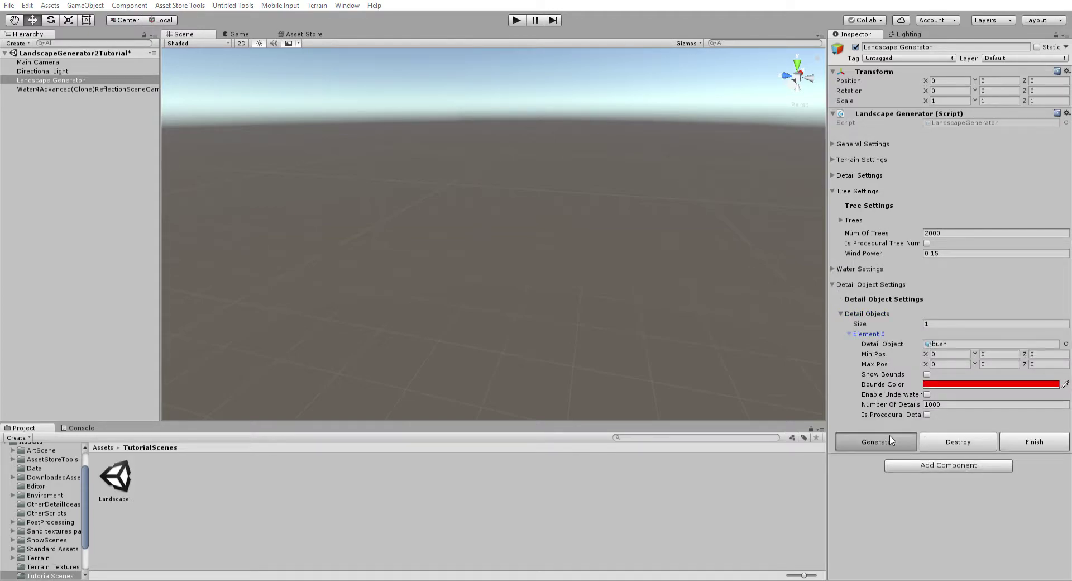
{"action": "right_click_drag", "start_coordinate": [673, 347], "coordinate": [478, 361]}
{"action": "key", "text": "w"}
{"action": "key", "text": "w"}
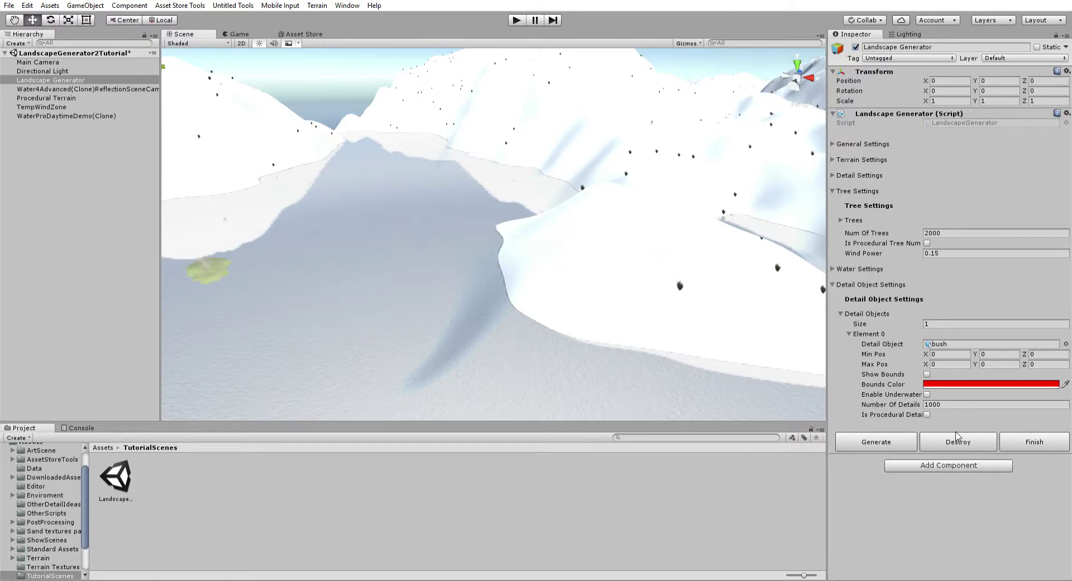
{"action": "left_click", "coordinate": [957, 439]}
Step: Try generating the landscape with Enable Underwater on for the bush entry, destroy it and turn the option back off
{"action": "left_click", "coordinate": [926, 394]}
{"action": "left_click", "coordinate": [876, 442]}
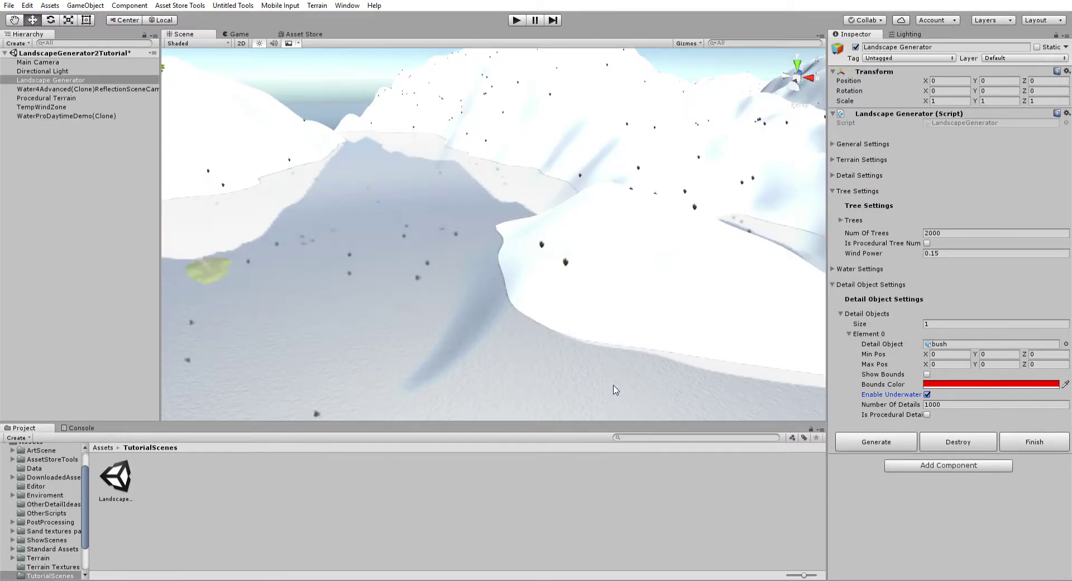
{"action": "mouse_move", "coordinate": [594, 335]}
{"action": "right_mouse_down"}
{"action": "mouse_move", "coordinate": [570, 332]}
{"action": "mouse_move", "coordinate": [748, 245]}
{"action": "mouse_move", "coordinate": [553, 407]}
{"action": "mouse_move", "coordinate": [584, 381]}
{"action": "mouse_move", "coordinate": [592, 347]}
{"action": "right_mouse_up"}
{"action": "left_click", "coordinate": [956, 441]}
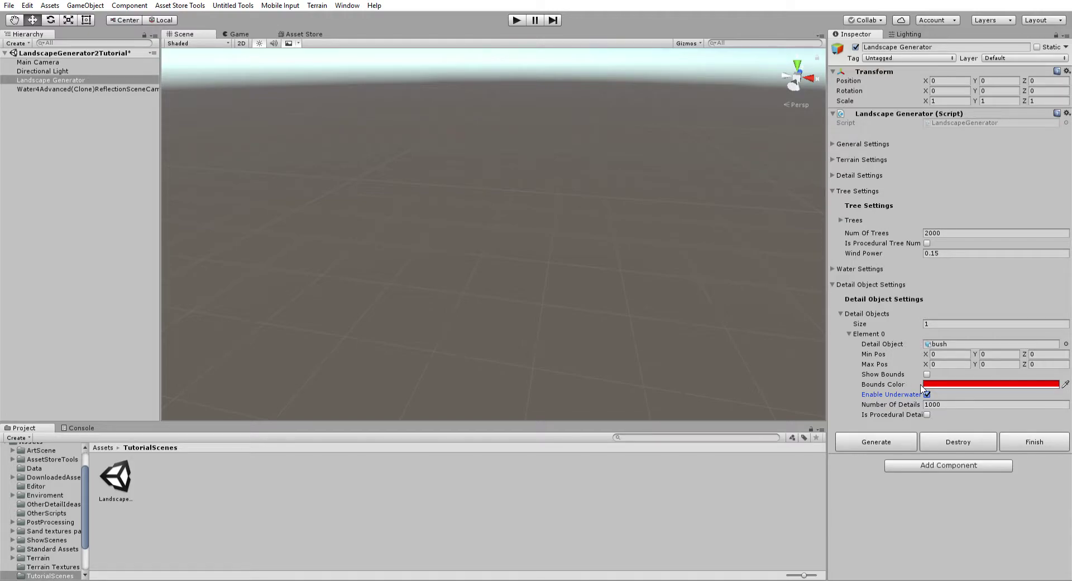
{"action": "left_click", "coordinate": [926, 394]}
Step: Turn on the bush entry's procedural details option, generate the landscape and inspect the bushes up close
{"action": "left_click", "coordinate": [926, 413]}
{"action": "left_click", "coordinate": [875, 439]}
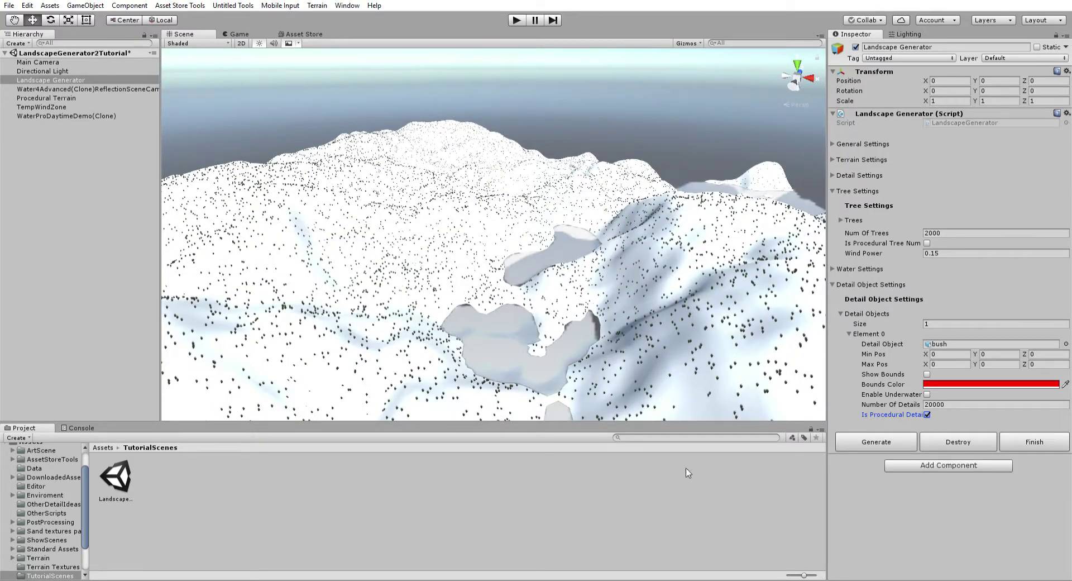
{"action": "mouse_move", "coordinate": [726, 391]}
{"action": "left_mouse_down", "text": "alt"}
{"action": "mouse_move", "coordinate": [814, 313]}
{"action": "mouse_move", "coordinate": [581, 237]}
{"action": "mouse_move", "coordinate": [203, 258]}
{"action": "mouse_move", "coordinate": [255, 191]}
{"action": "mouse_move", "coordinate": [217, 201]}
{"action": "mouse_move", "coordinate": [238, 196]}
{"action": "mouse_move", "coordinate": [296, 326]}
{"action": "mouse_move", "coordinate": [569, 324]}
{"action": "mouse_move", "coordinate": [771, 339]}
{"action": "mouse_move", "coordinate": [793, 285]}
{"action": "left_mouse_up", "text": "alt"}
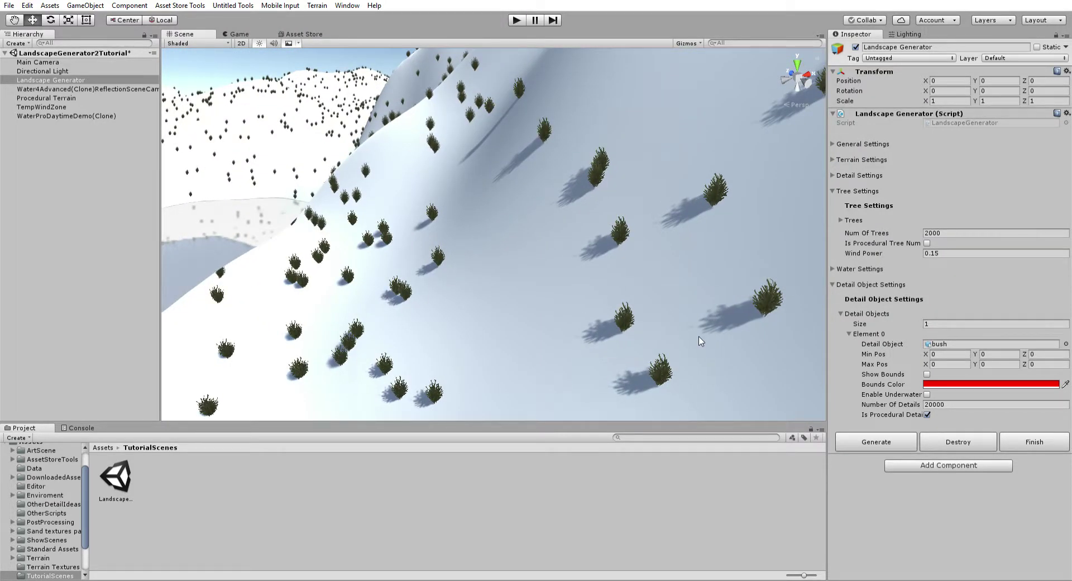
{"action": "scroll", "coordinate": [778, 313], "scroll_direction": "up", "scroll_amount": 4}
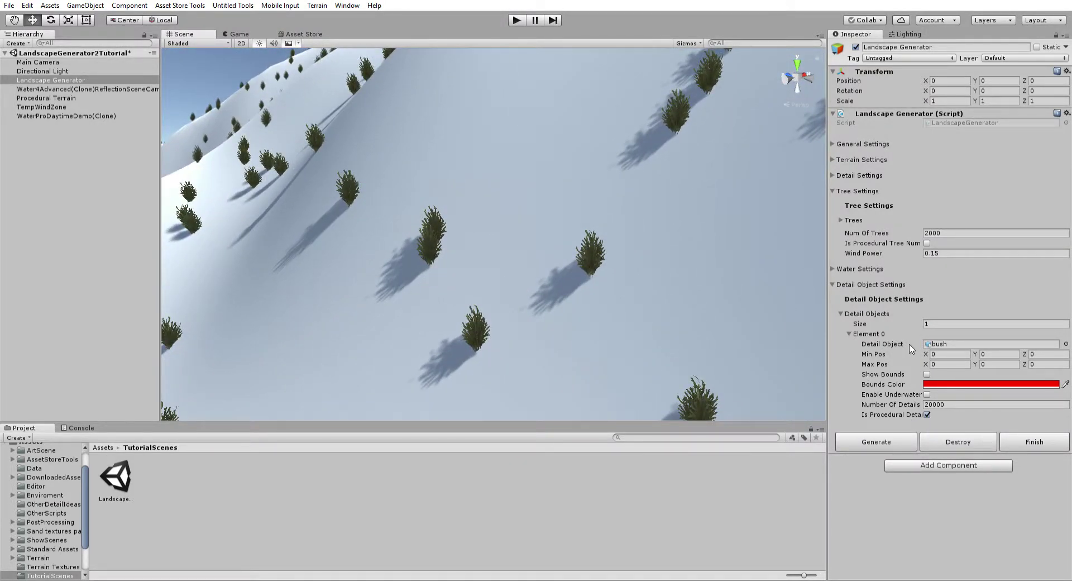
Step: Review the first tree element's options again and collapse the Tree Settings
{"action": "left_click", "coordinate": [843, 218]}
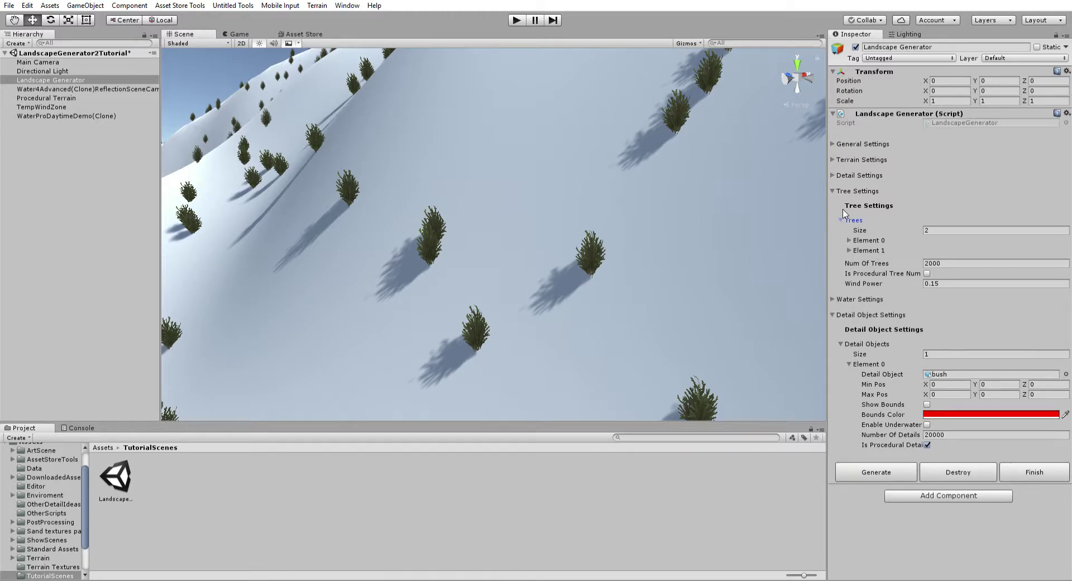
{"action": "left_click", "coordinate": [849, 240]}
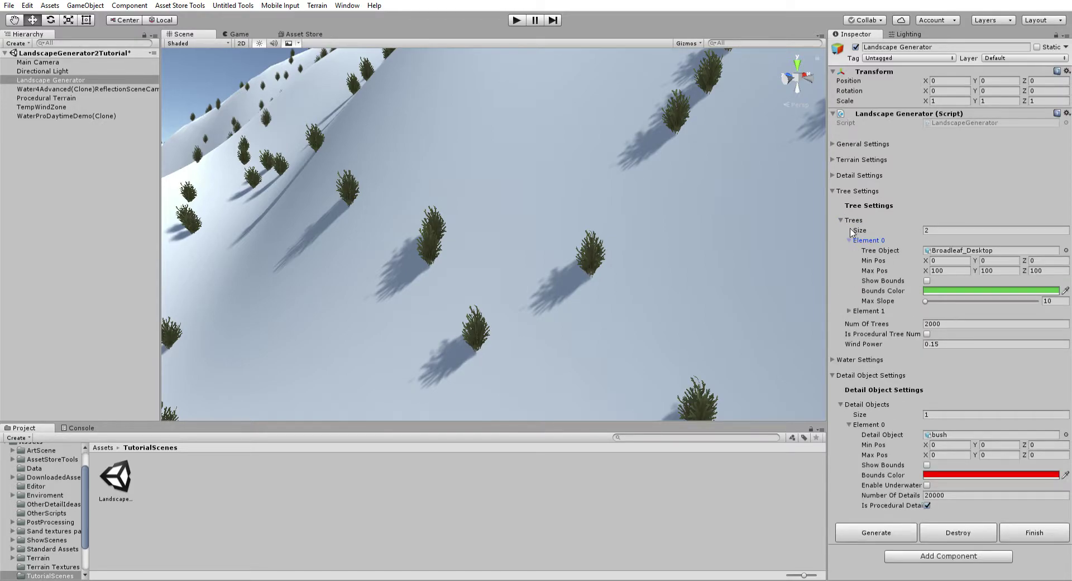
{"action": "left_click", "coordinate": [849, 240]}
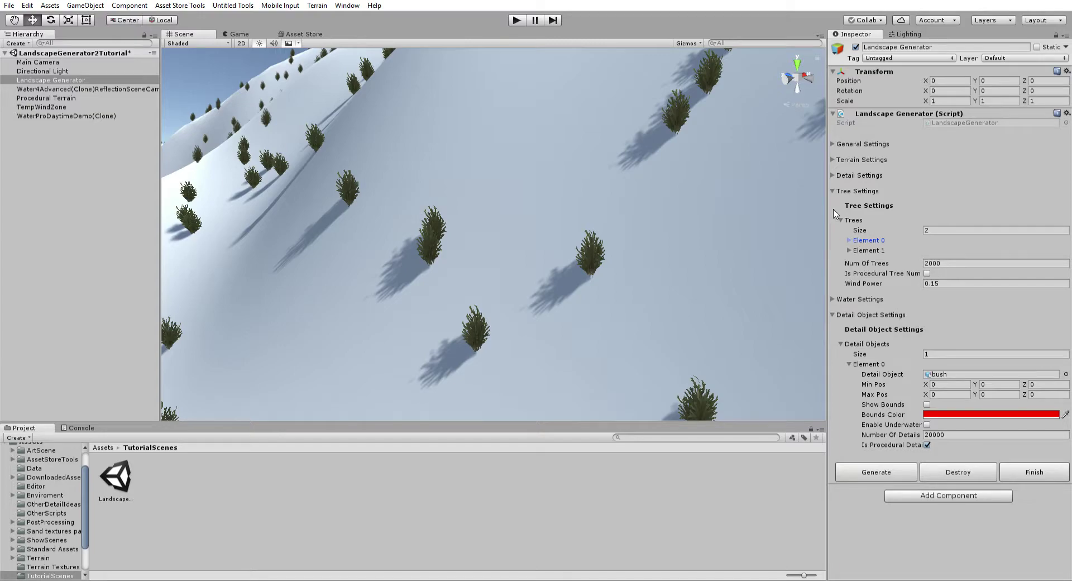
{"action": "left_click", "coordinate": [842, 217]}
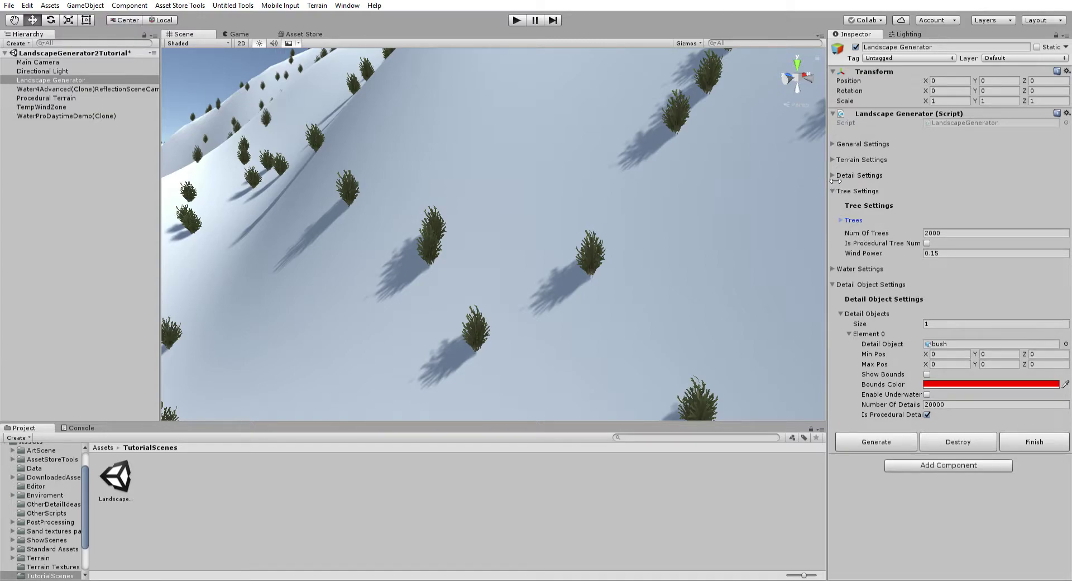
{"action": "left_click", "coordinate": [832, 188]}
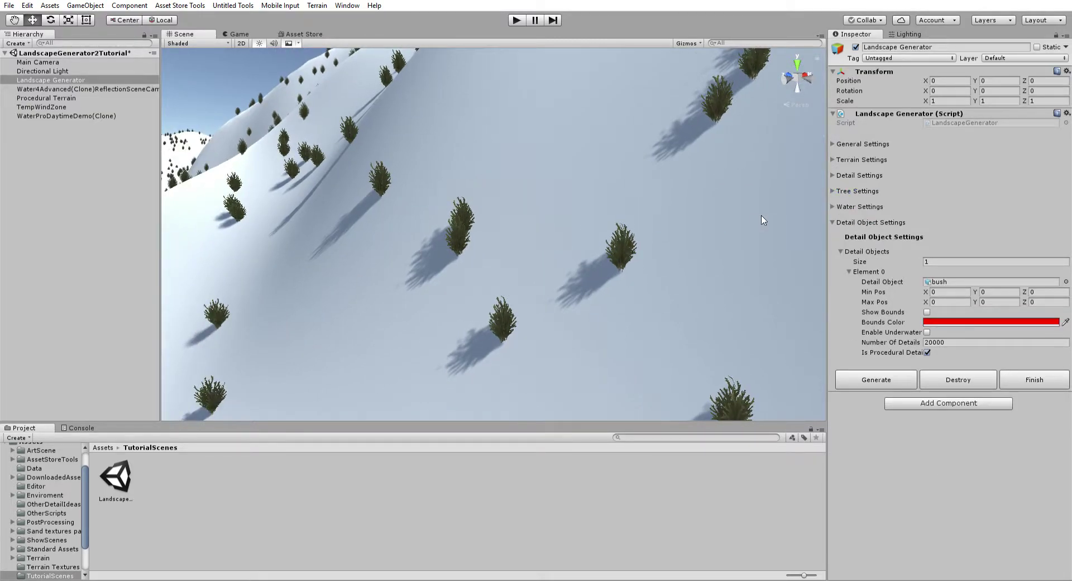
Step: Destroy the generated landscape, collapse the Detail Object Settings and expand the General Settings
{"action": "left_click", "coordinate": [849, 271]}
{"action": "left_click_drag", "start_coordinate": [781, 271], "coordinate": [773, 294], "text": "alt"}
{"action": "left_click", "coordinate": [960, 292]}
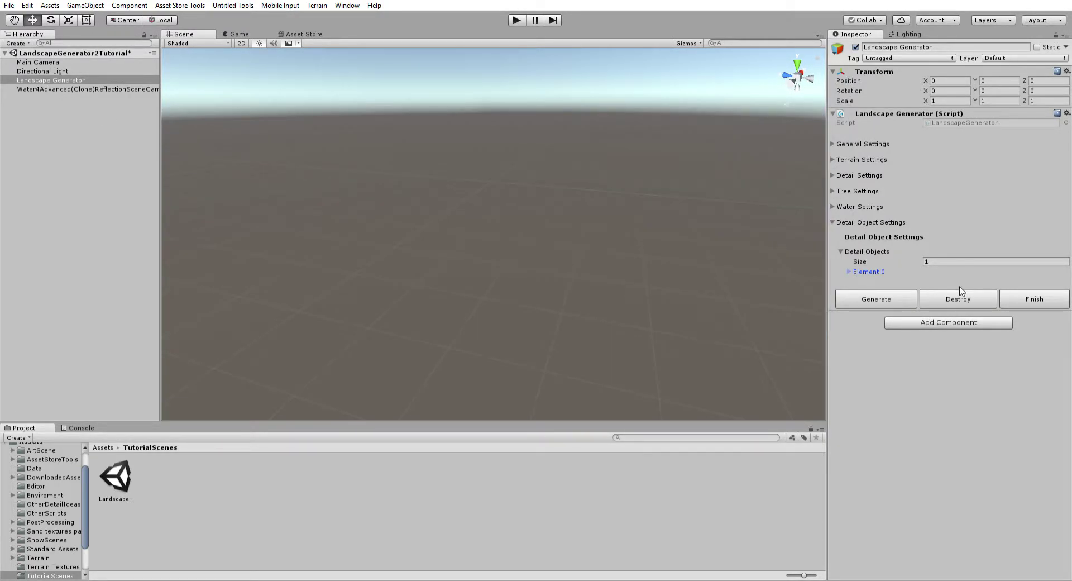
{"action": "left_click", "coordinate": [841, 251]}
{"action": "left_click", "coordinate": [833, 222]}
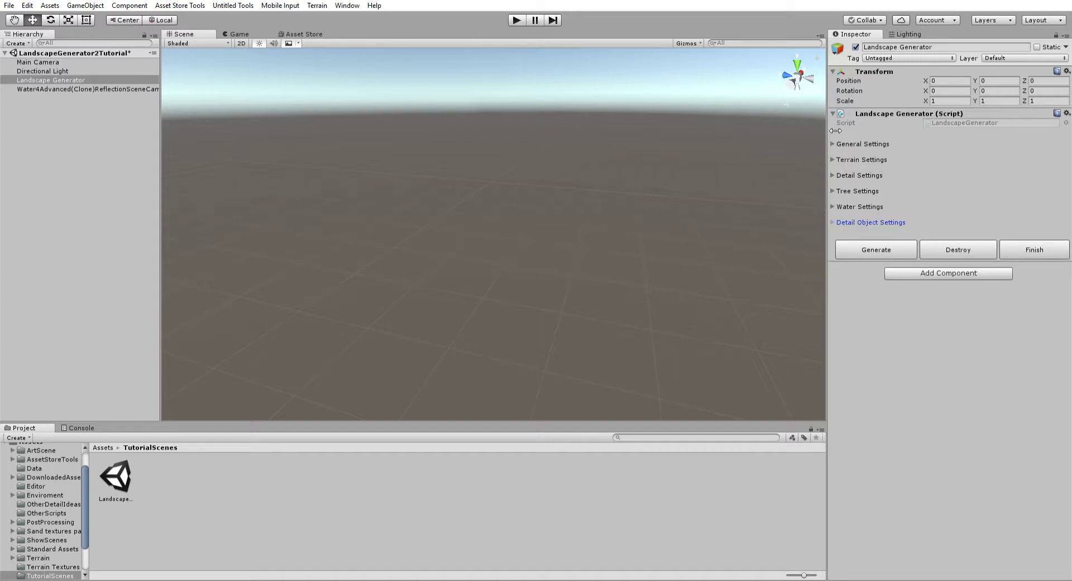
{"action": "left_click", "coordinate": [834, 143]}
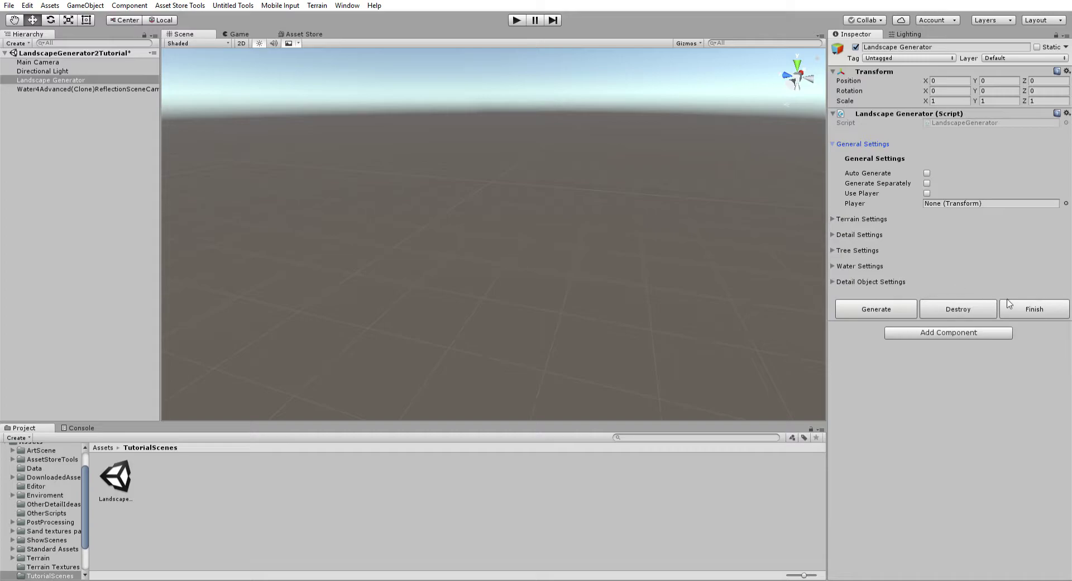
Step: Delete the leftover Water4Advanced(Clone) reflection scene camera from the scene
{"action": "left_click", "coordinate": [70, 89]}
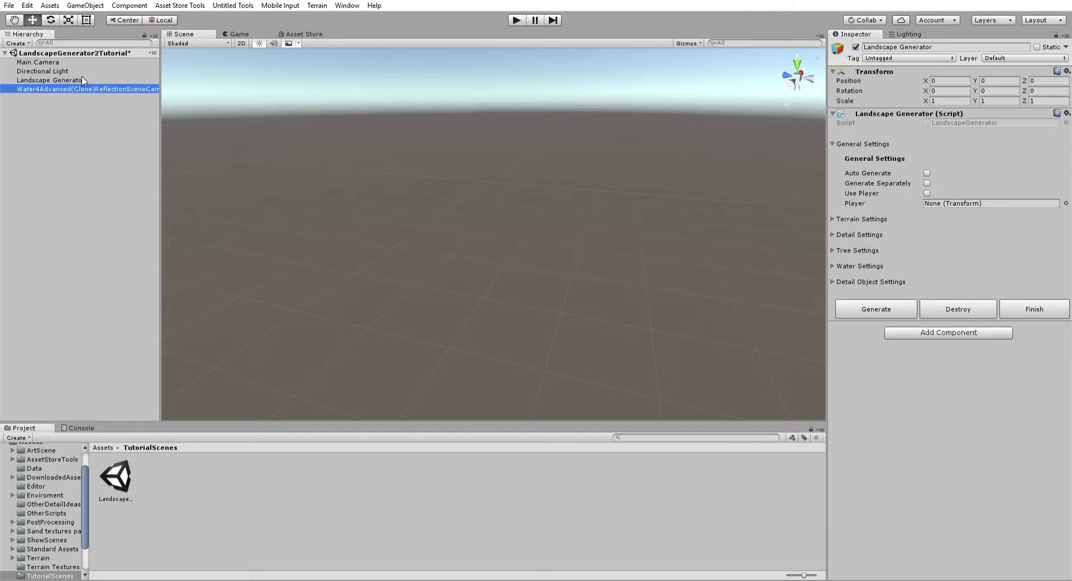
{"action": "right_click_drag", "start_coordinate": [469, 180], "coordinate": [410, 198]}
{"action": "left_click", "coordinate": [140, 86]}
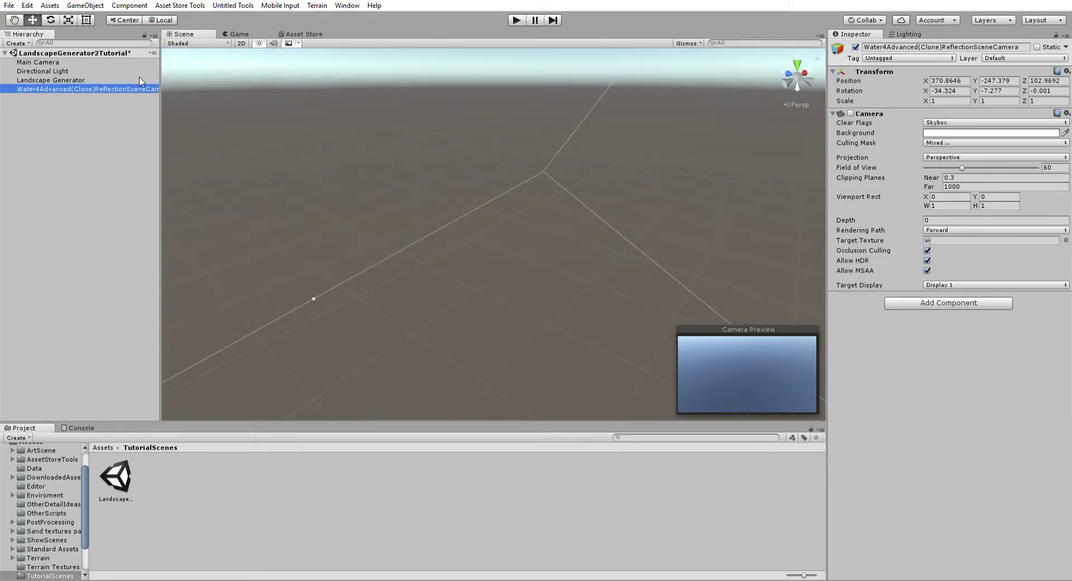
{"action": "key", "text": "Delete"}
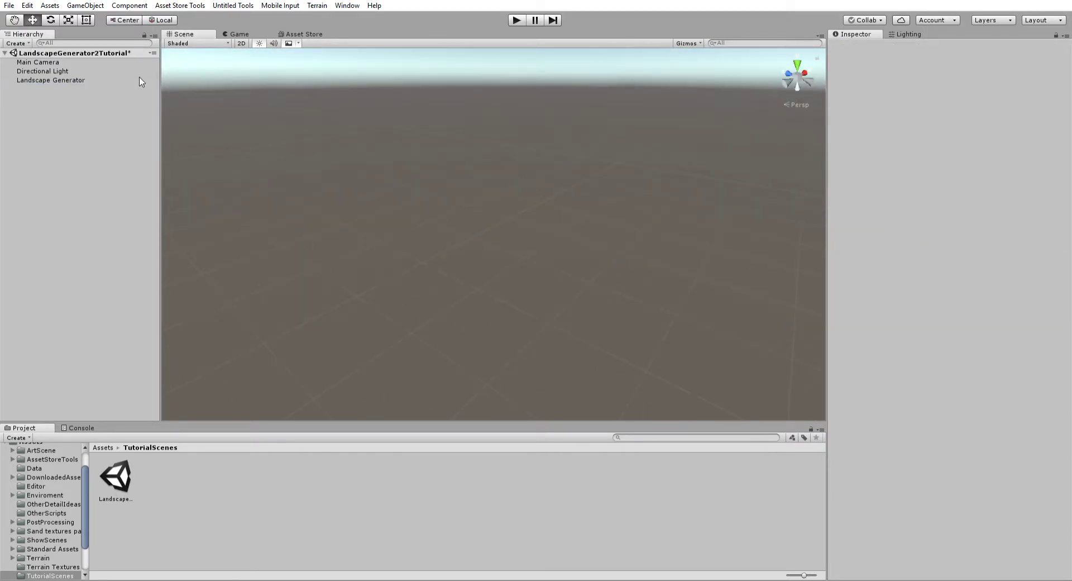
Step: Select the Landscape Generator object and save the scene
{"action": "left_click", "coordinate": [140, 82]}
{"action": "right_click_drag", "start_coordinate": [438, 184], "coordinate": [537, 191]}
{"action": "key", "text": "ctrl+s"}
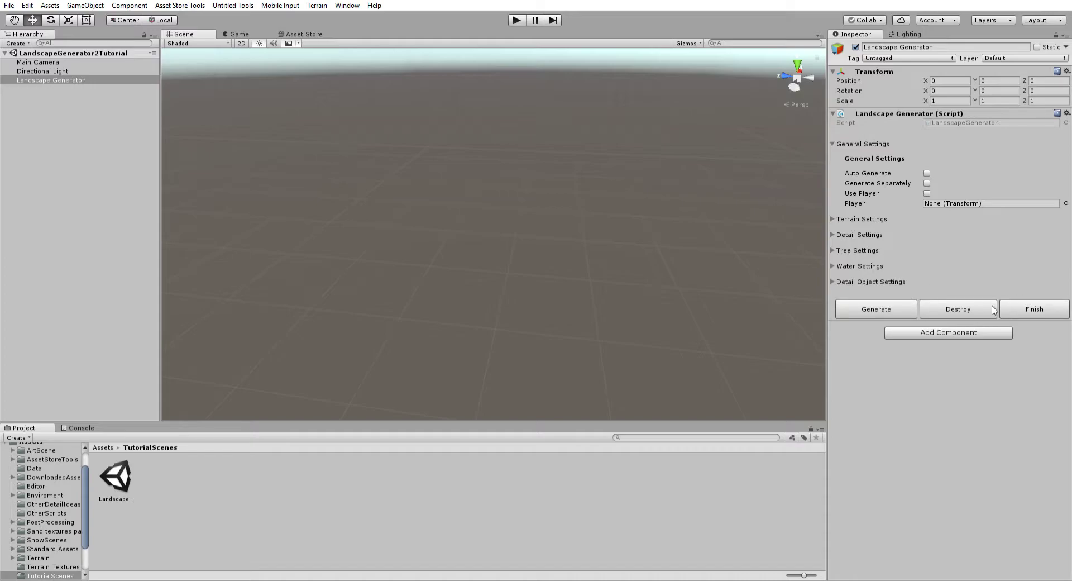
Step: Generate the landscape and inspect the Procedural Terrain, TempWindZone and WaterProDaytimeDemo(Clone) objects it adds to the scene
{"action": "left_click", "coordinate": [898, 305]}
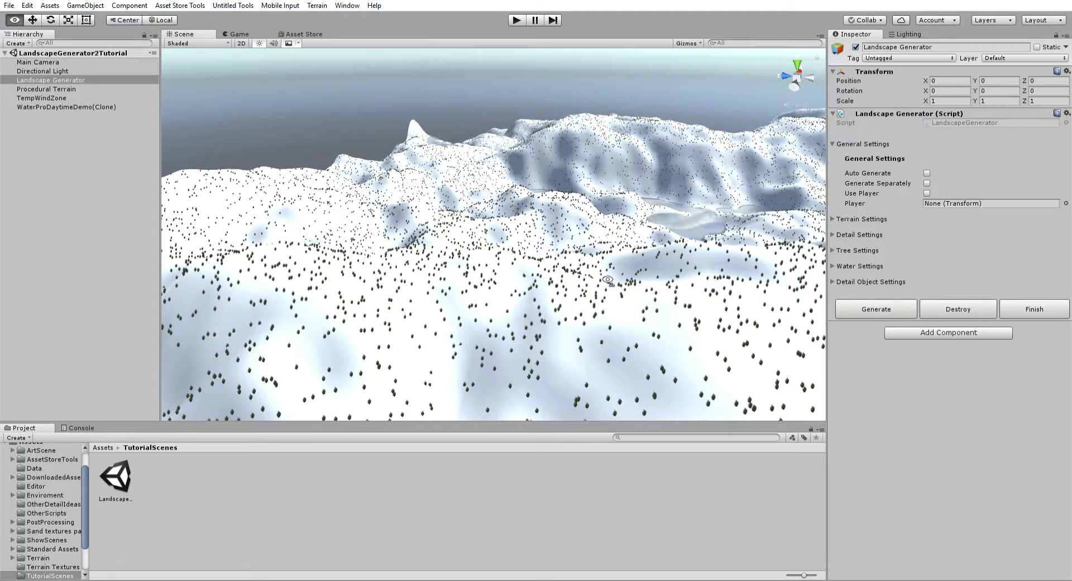
{"action": "scroll", "coordinate": [599, 273], "scroll_direction": "down", "scroll_amount": 5}
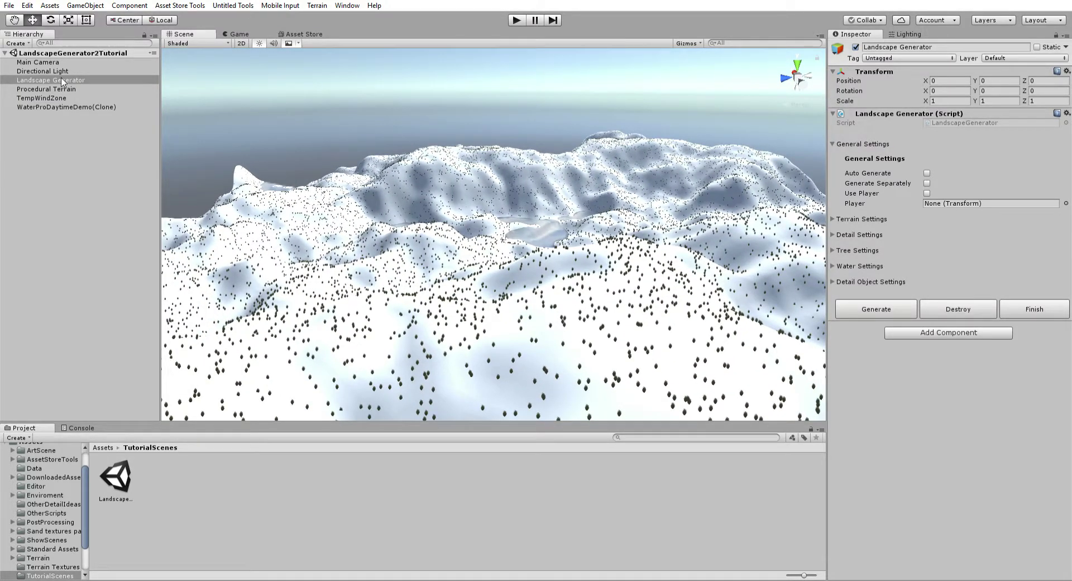
{"action": "left_click", "coordinate": [62, 88]}
{"action": "left_click", "coordinate": [67, 97]}
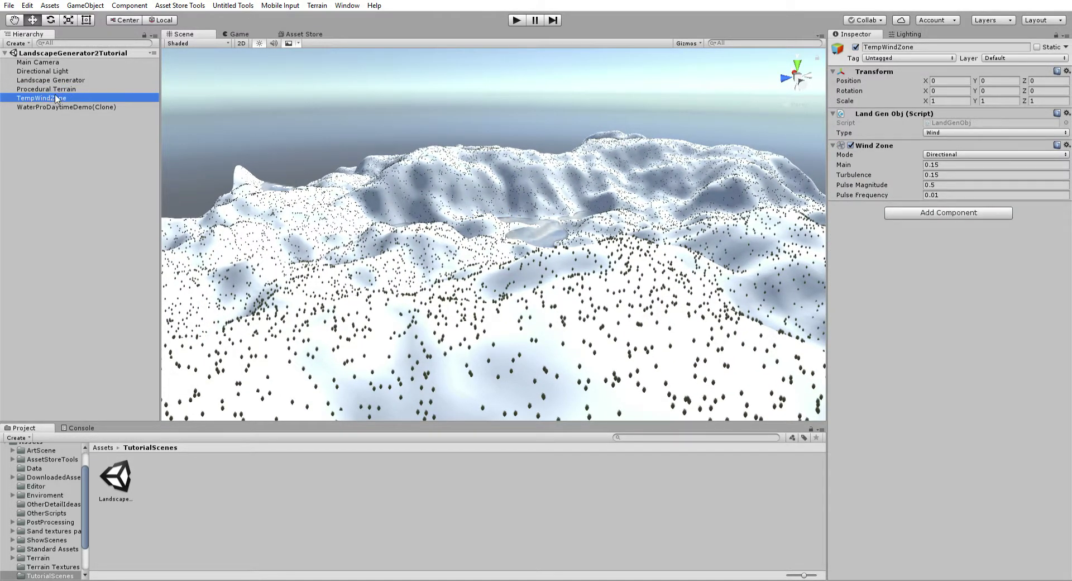
{"action": "key", "text": "Down"}
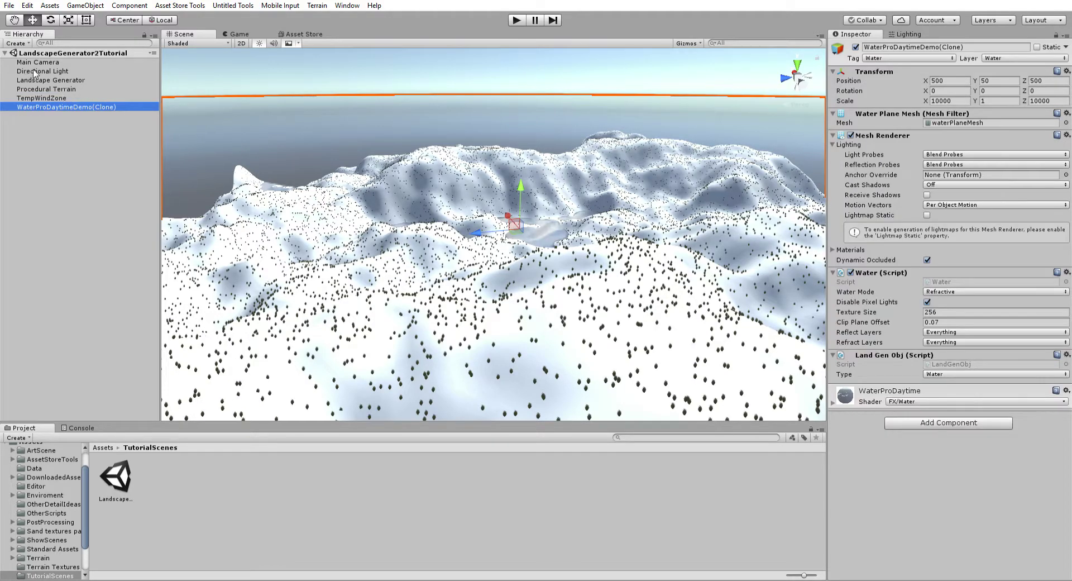
{"action": "left_click", "coordinate": [57, 78]}
Step: Look around the terrain, destroy the current landscape and generate it again
{"action": "right_click_drag", "start_coordinate": [660, 246], "coordinate": [676, 252]}
{"action": "key", "text": "a"}
{"action": "left_click_drag", "start_coordinate": [656, 256], "coordinate": [178, 229], "text": "alt"}
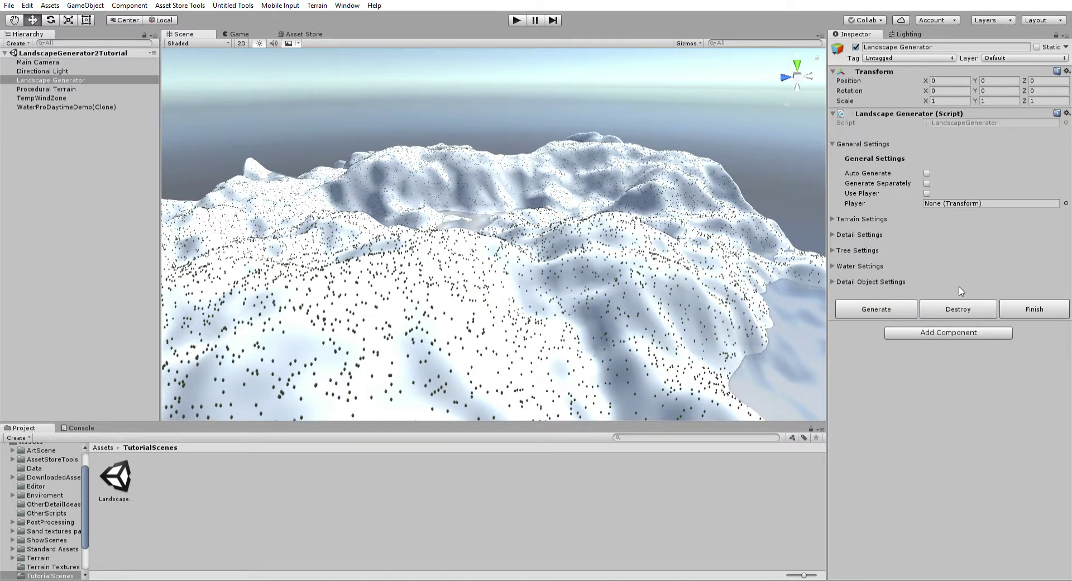
{"action": "left_click", "coordinate": [974, 300]}
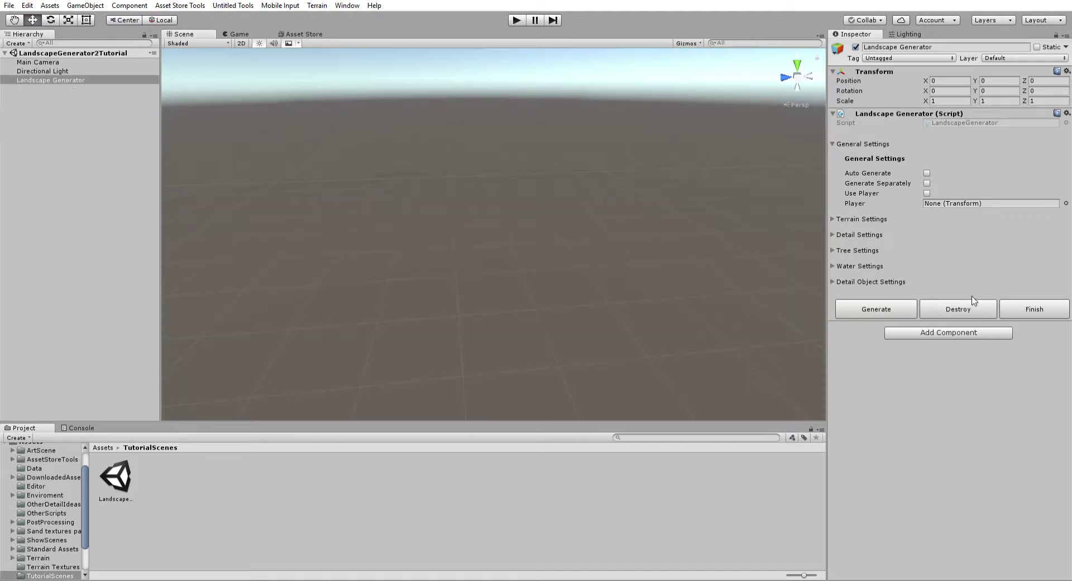
{"action": "left_click", "coordinate": [886, 309]}
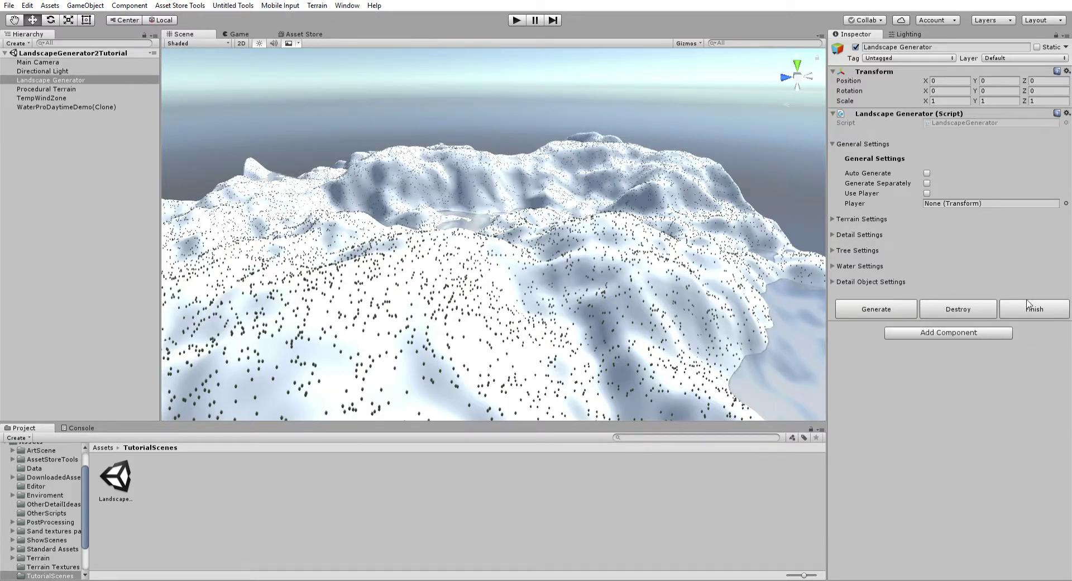
Step: Finish the generated landscape and inspect the Landscape object that groups its parts
{"action": "left_click", "coordinate": [1027, 306]}
{"action": "left_click", "coordinate": [12, 88]}
{"action": "left_click", "coordinate": [13, 88]}
{"action": "left_click", "coordinate": [55, 89]}
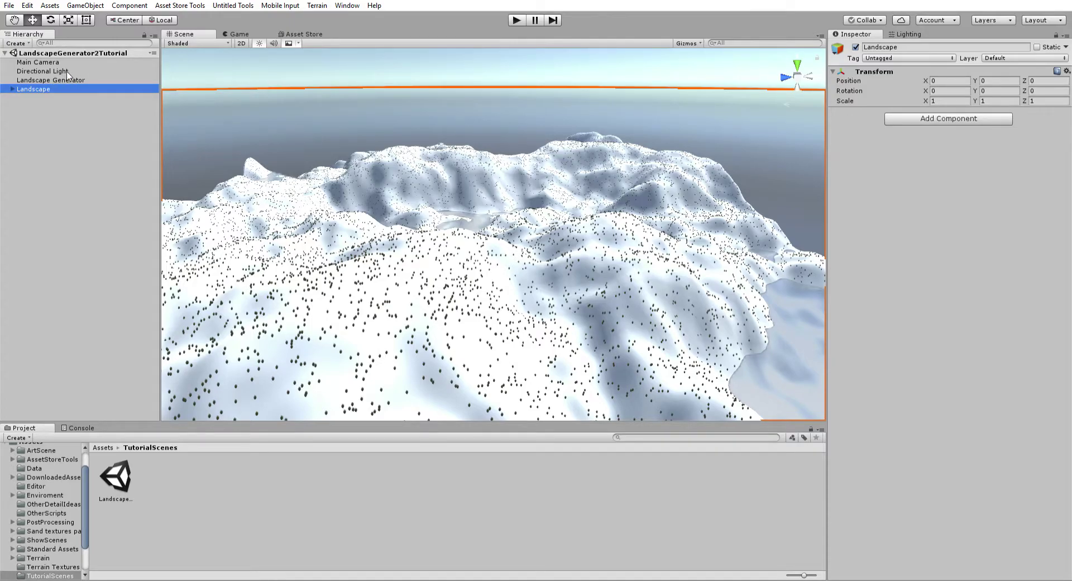
Step: Try moving the whole Landscape object along Z, then reset its Z position to 0
{"action": "right_click_drag", "start_coordinate": [481, 238], "coordinate": [604, 227]}
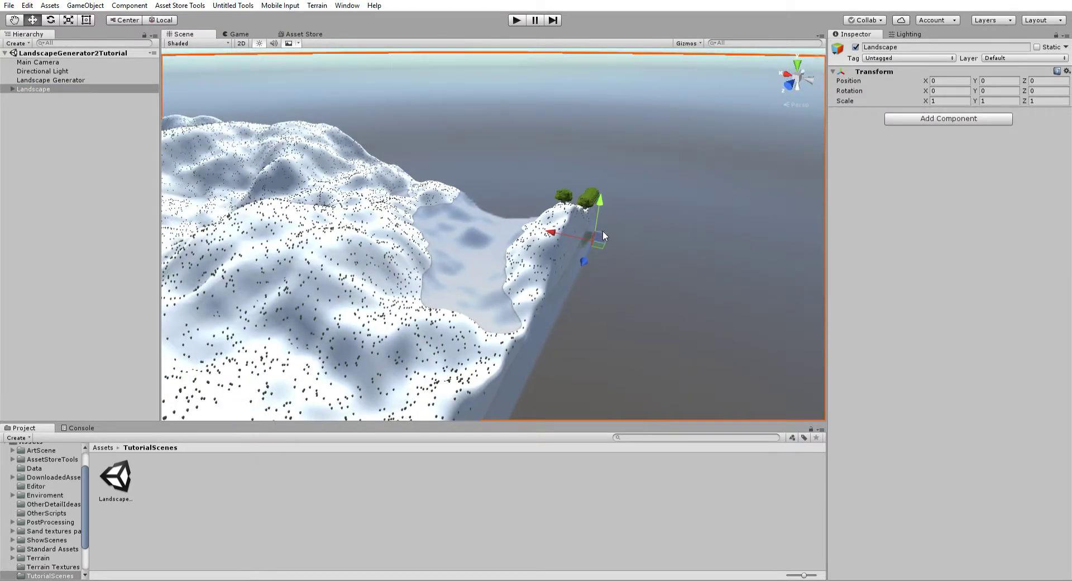
{"action": "left_click_drag", "start_coordinate": [595, 249], "coordinate": [614, 223]}
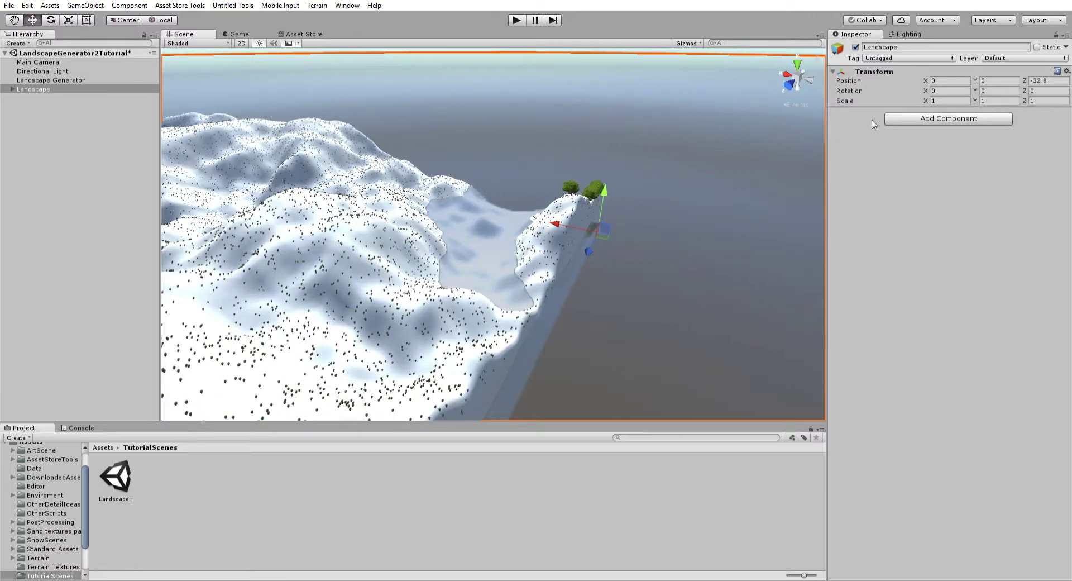
{"action": "left_click", "coordinate": [1044, 81]}
{"action": "type", "text": "0"}
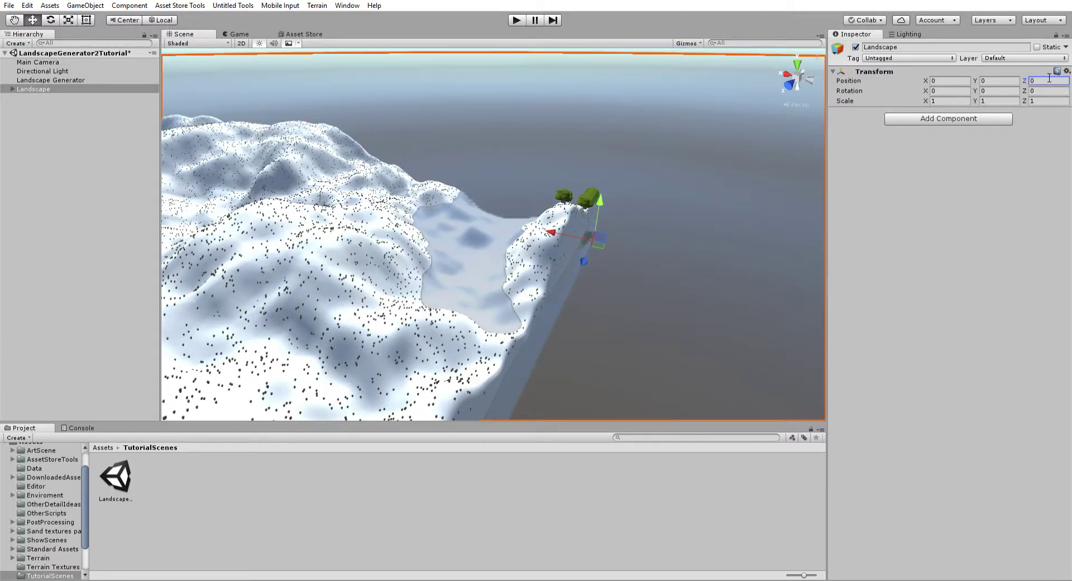
{"action": "right_click_drag", "start_coordinate": [360, 159], "coordinate": [154, 111]}
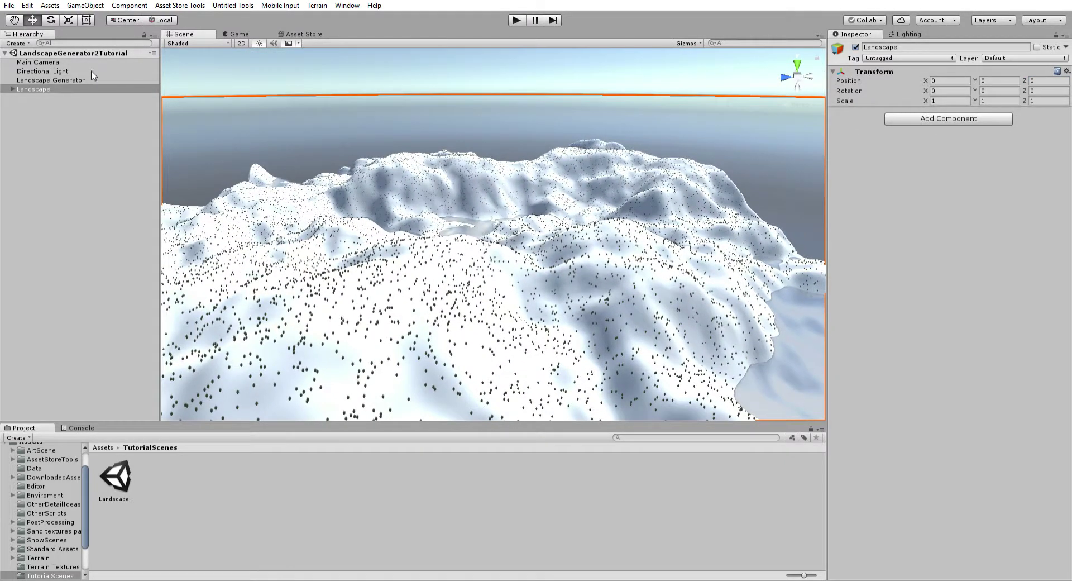
Step: Try to destroy the finished landscape with the Landscape Generator's Destroy command
{"action": "left_click", "coordinate": [92, 80]}
{"action": "right_click_drag", "start_coordinate": [612, 160], "coordinate": [673, 163]}
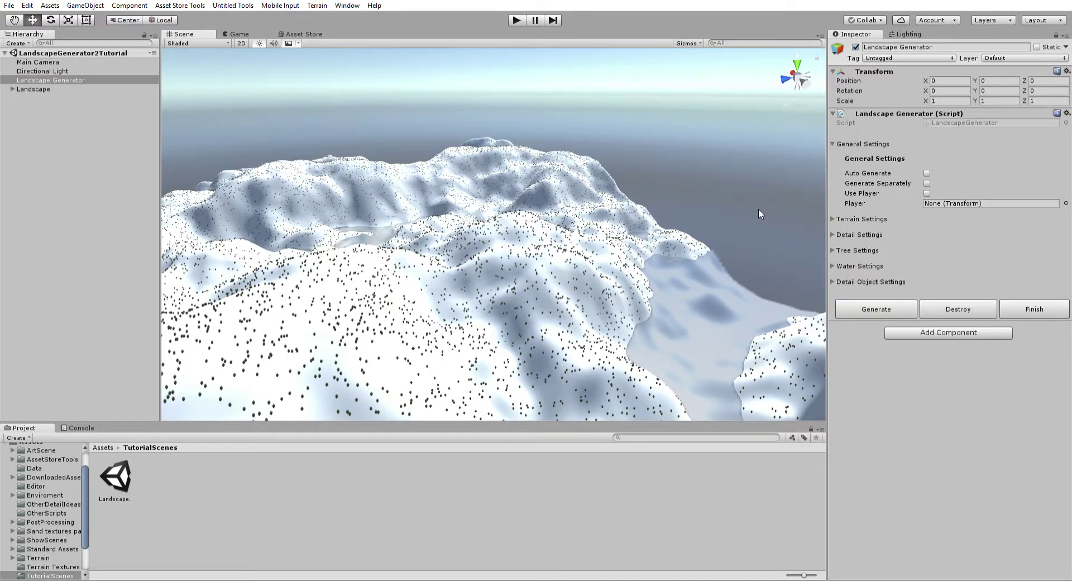
{"action": "left_click", "coordinate": [956, 299]}
{"action": "left_click", "coordinate": [956, 299]}
{"action": "left_click", "coordinate": [956, 300]}
{"action": "left_click", "coordinate": [956, 299]}
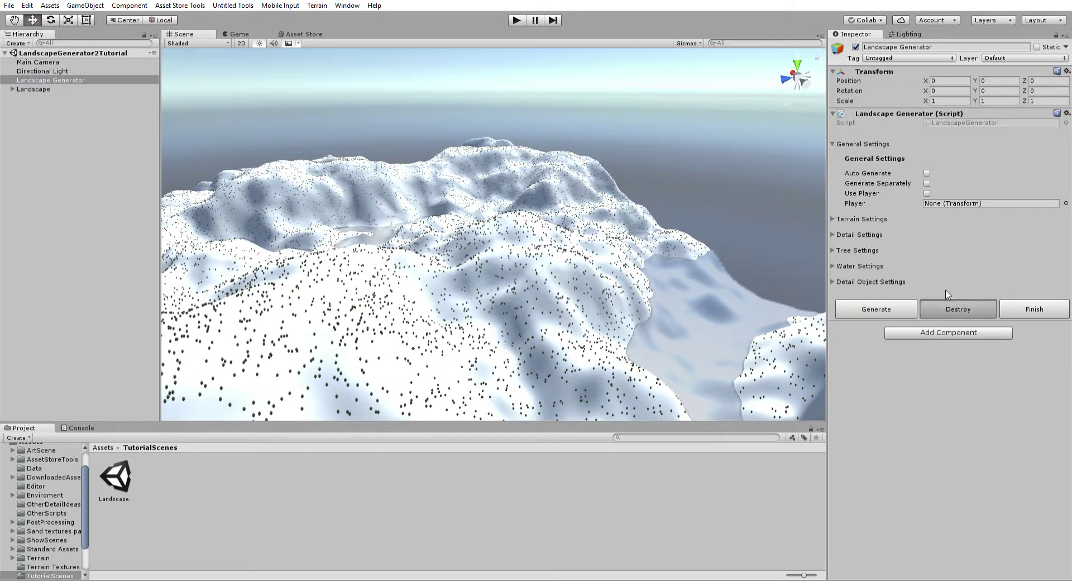
Step: Delete the finished Landscape object from the scene, save, and reselect the Landscape Generator
{"action": "left_click", "coordinate": [15, 82]}
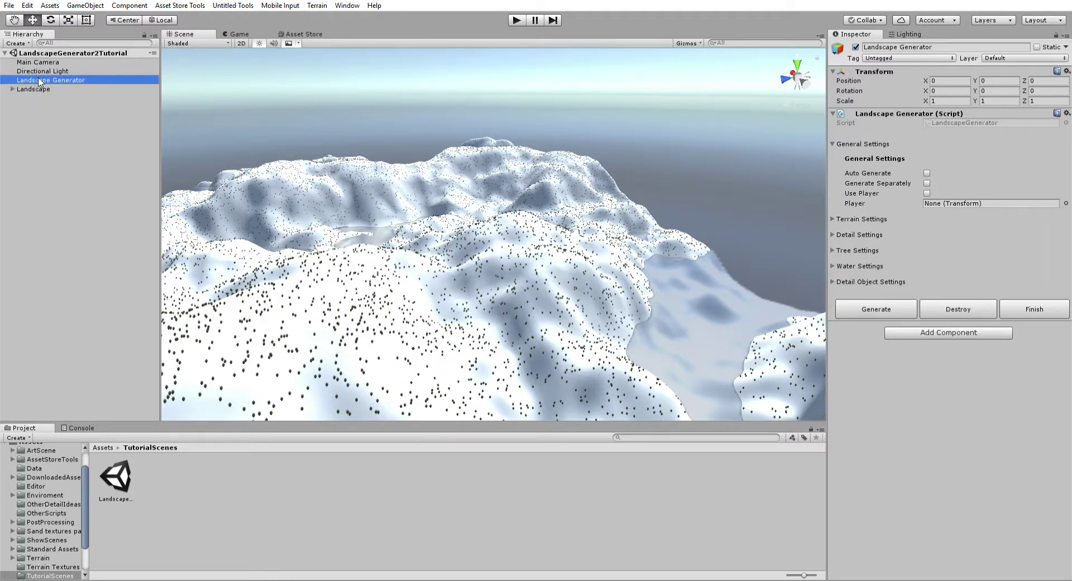
{"action": "key", "text": "Down"}
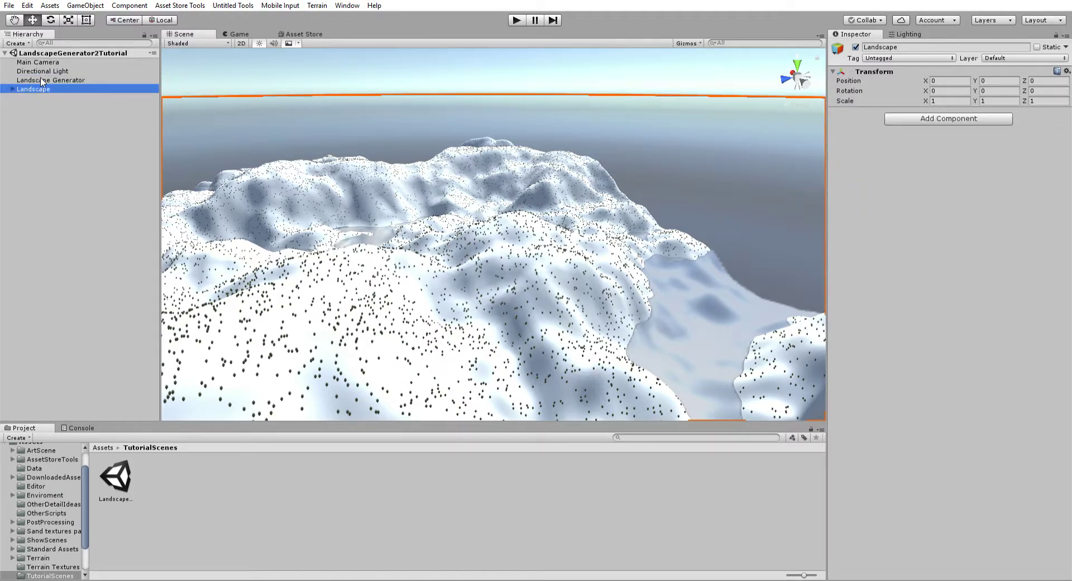
{"action": "key", "text": "Delete"}
{"action": "key", "text": "ctrl+s"}
{"action": "left_click", "coordinate": [64, 77]}
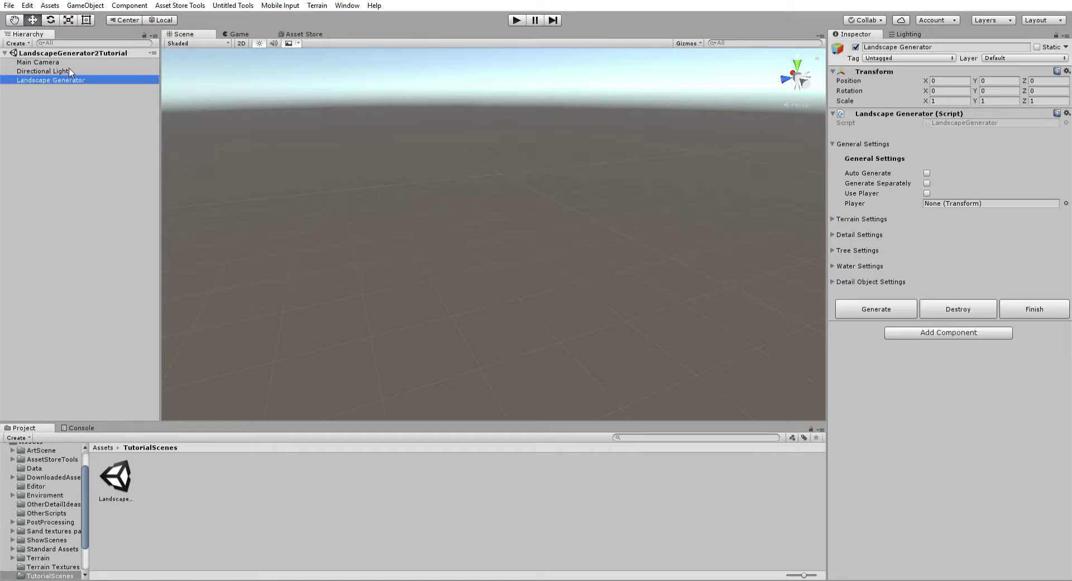
Step: Enable Auto Generate on the Landscape Generator, create a landscape in one go and look it over
{"action": "right_click_drag", "start_coordinate": [606, 194], "coordinate": [514, 174]}
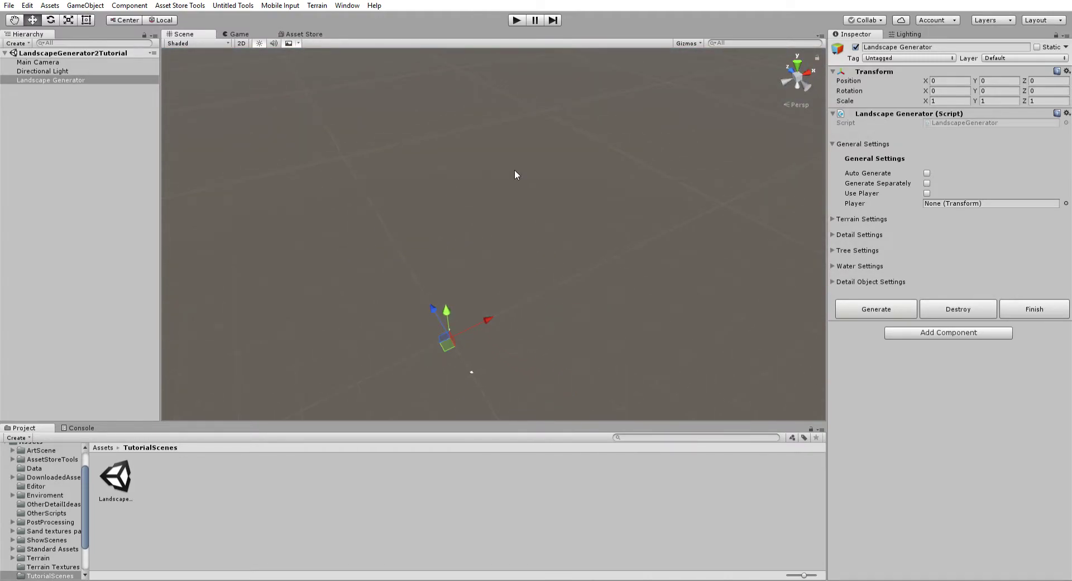
{"action": "left_click", "coordinate": [927, 173]}
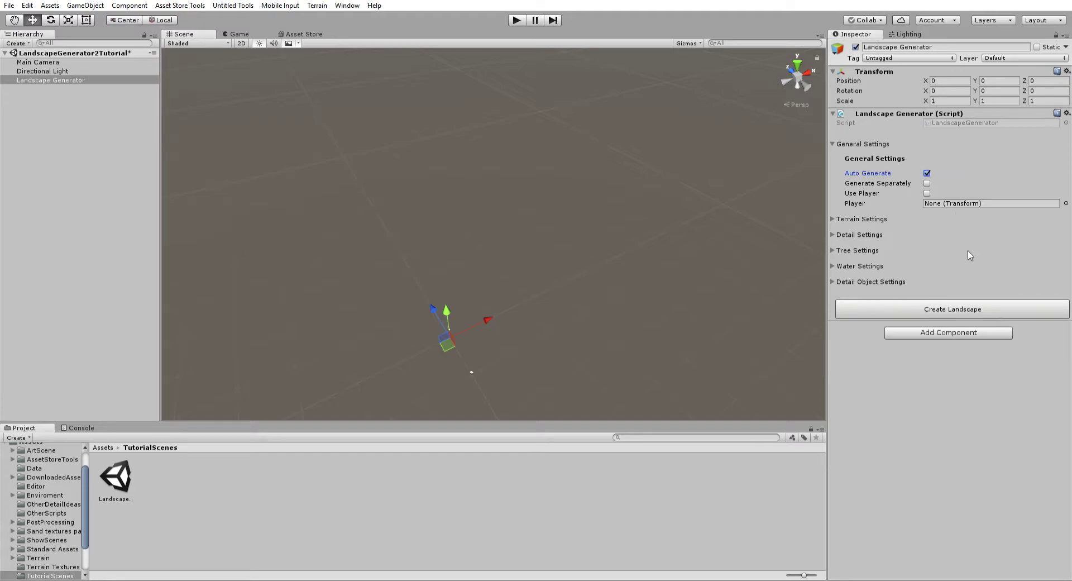
{"action": "left_click", "coordinate": [973, 303]}
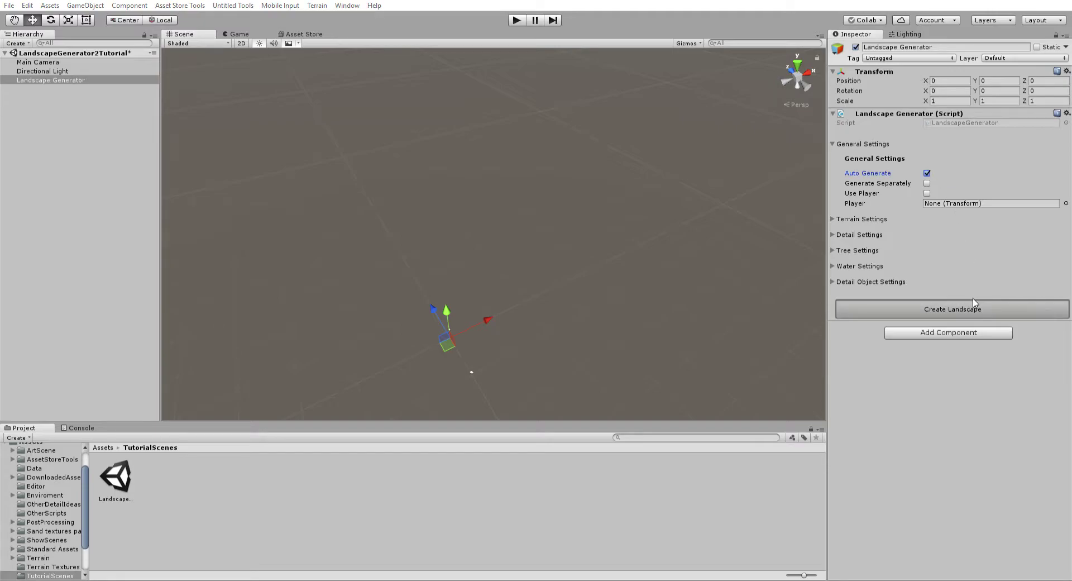
{"action": "right_click_drag", "start_coordinate": [307, 125], "coordinate": [162, 94]}
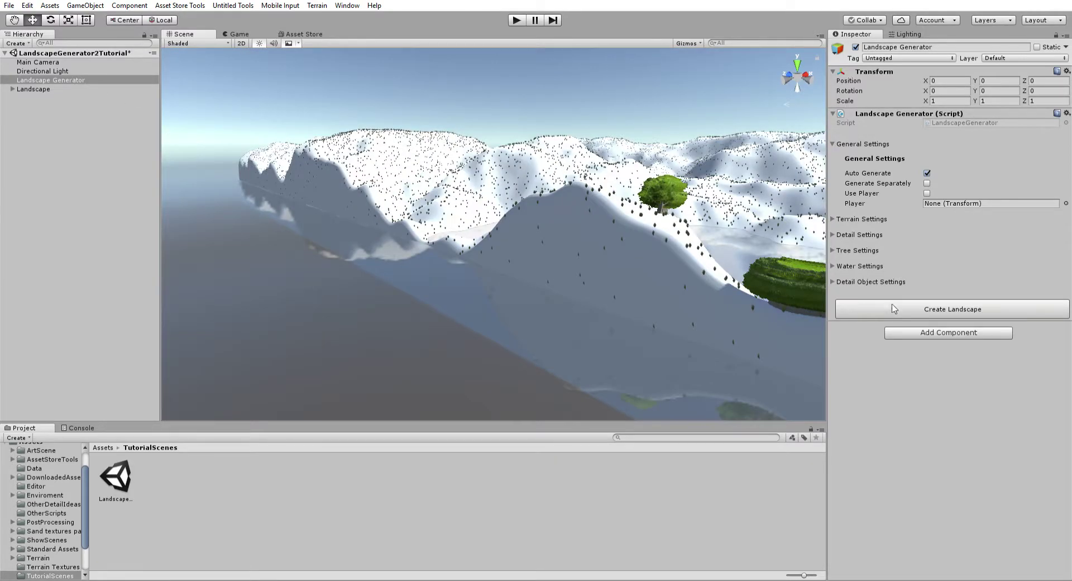
Step: Create a second landscape, then delete both Landscape objects from the scene
{"action": "left_click", "coordinate": [917, 306]}
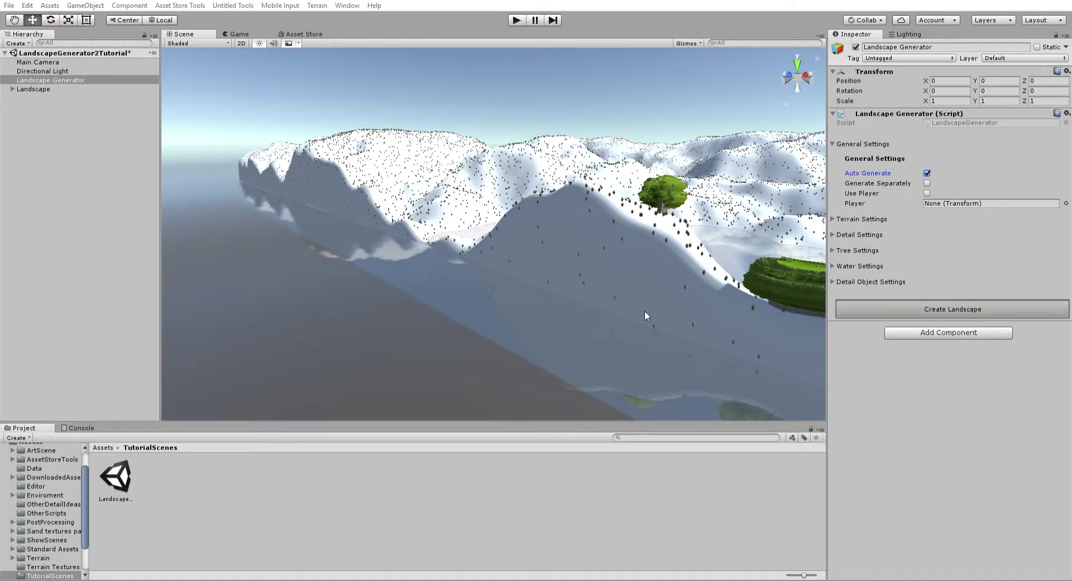
{"action": "left_click", "coordinate": [44, 97]}
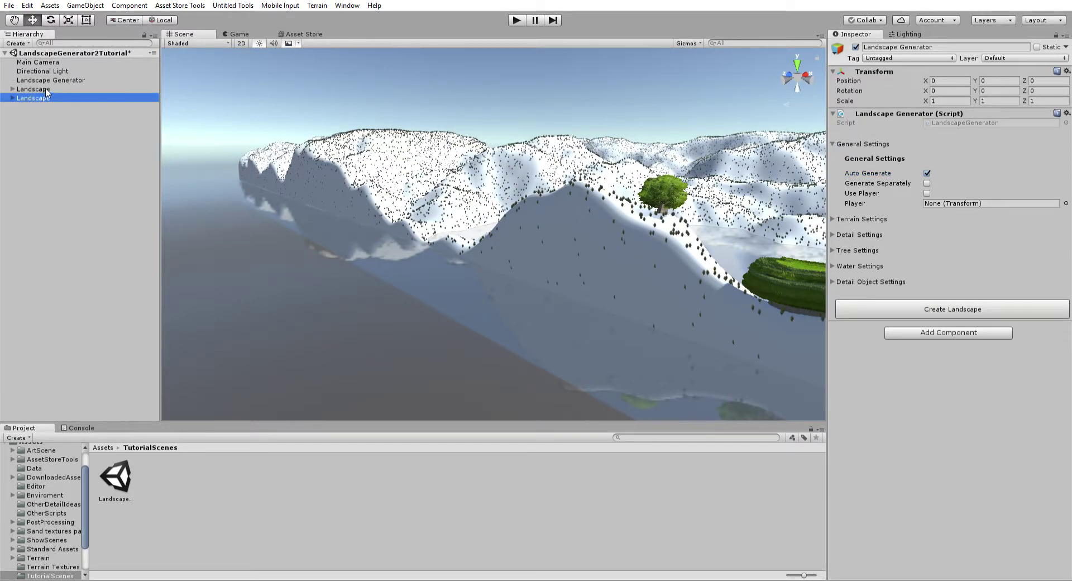
{"action": "left_click", "coordinate": [41, 87], "text": "ctrl"}
{"action": "key", "text": "Delete"}
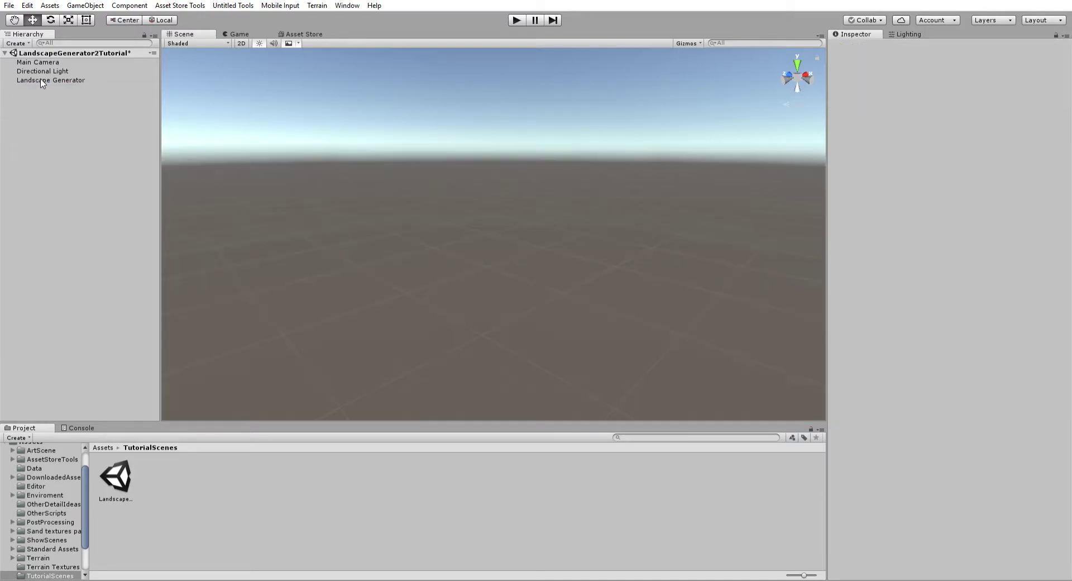
Step: On the Landscape Generator, turn off Auto Generate and enable Generate Separately
{"action": "left_click", "coordinate": [56, 80]}
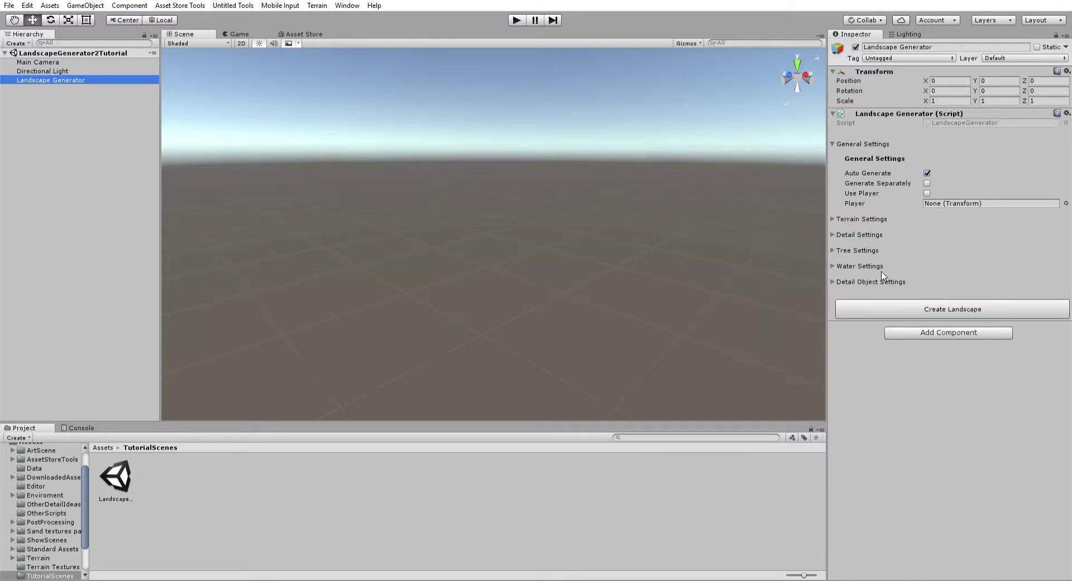
{"action": "left_click", "coordinate": [926, 173]}
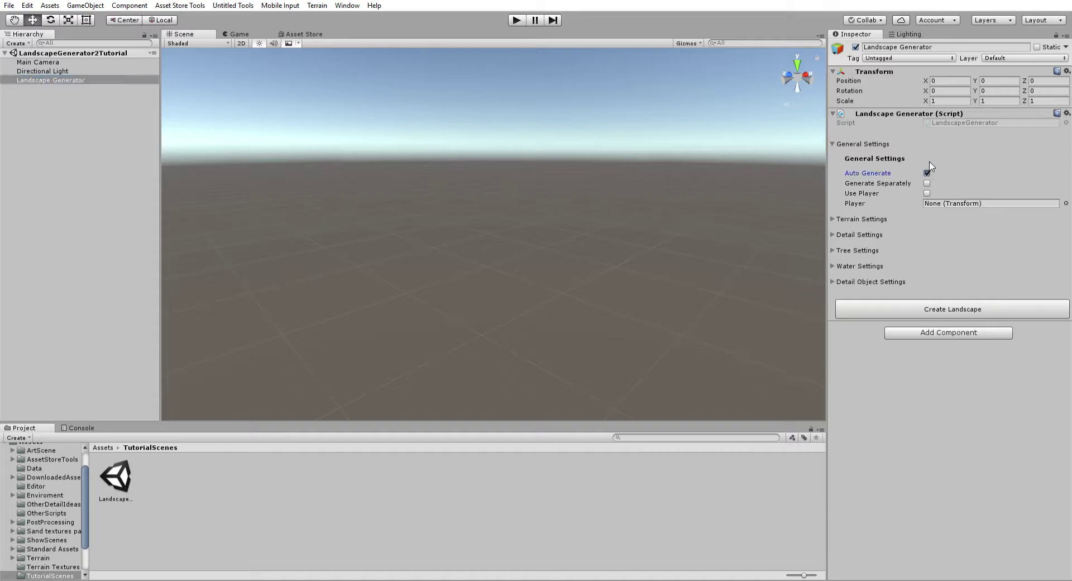
{"action": "left_click", "coordinate": [926, 183]}
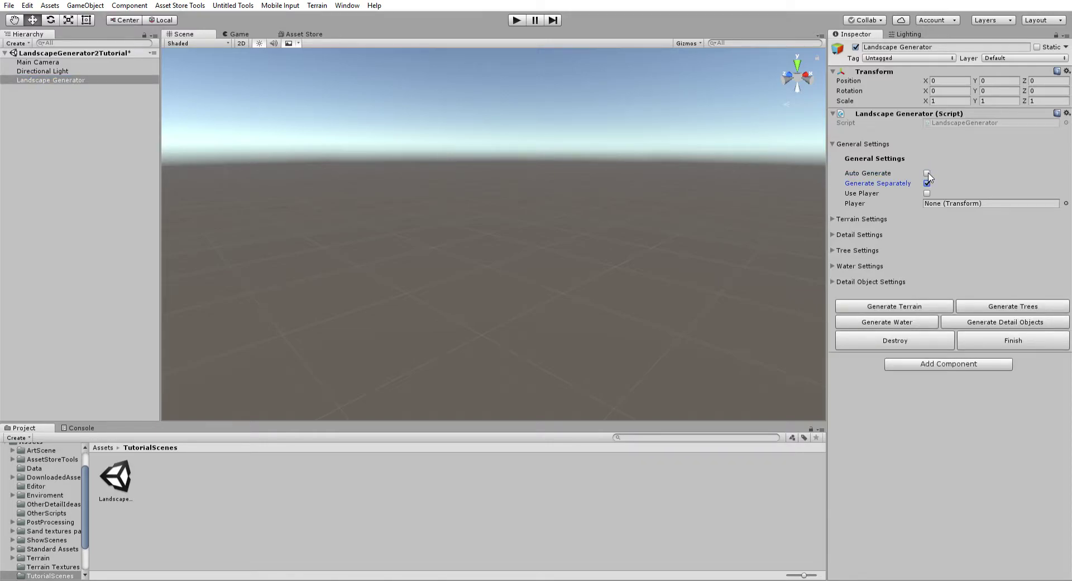
Step: Generate only the terrain, look around it and destroy it
{"action": "left_click", "coordinate": [899, 305]}
{"action": "right_click_drag", "start_coordinate": [474, 280], "coordinate": [598, 275]}
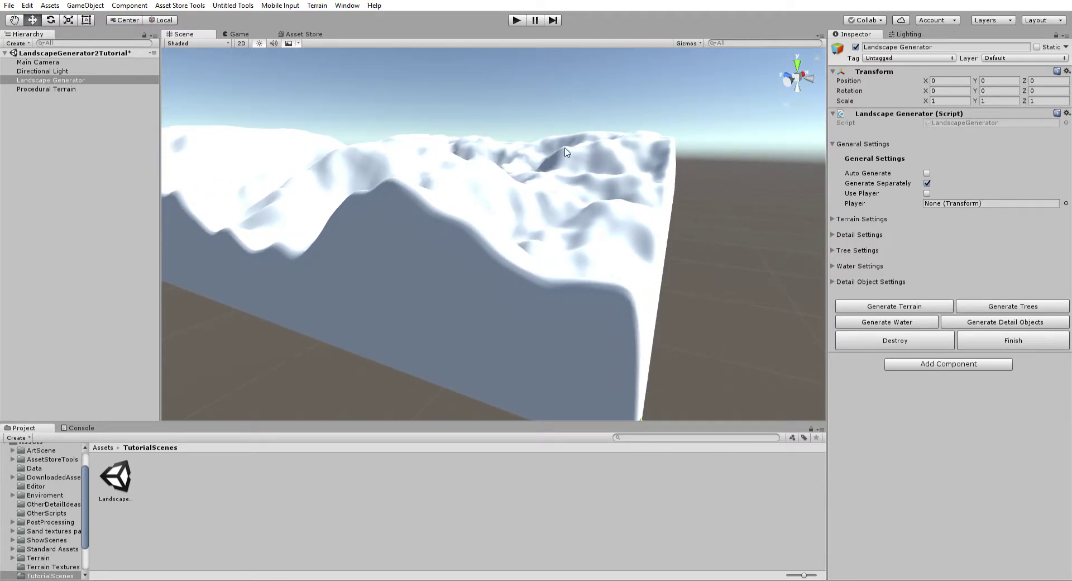
{"action": "right_click_drag", "start_coordinate": [608, 280], "coordinate": [549, 289]}
{"action": "key", "text": "d"}
{"action": "left_click", "coordinate": [890, 337]}
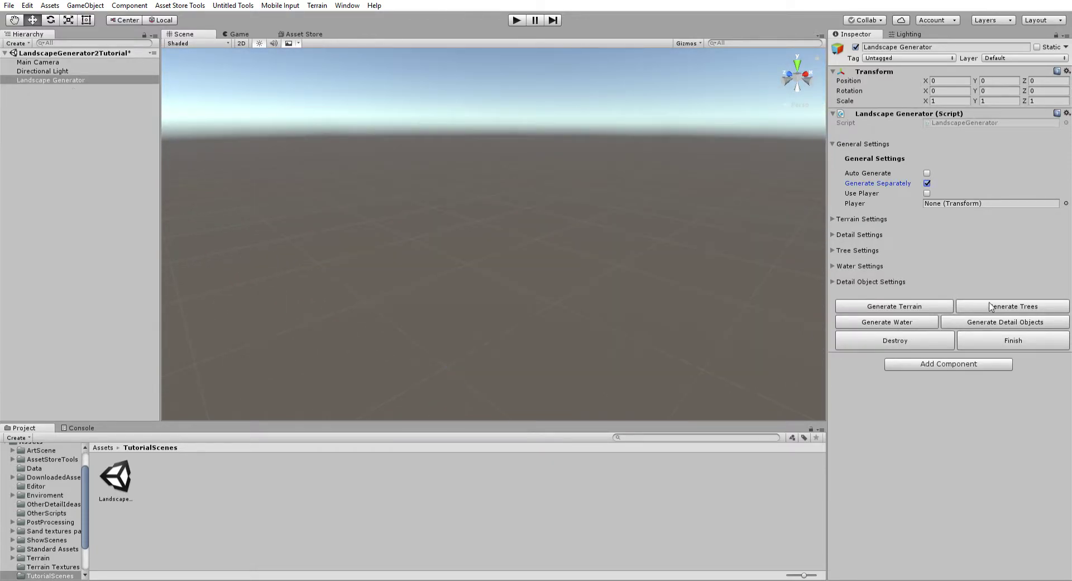
Step: Test generating the trees, the terrain and the water each on its own, destroying the result after each
{"action": "left_click", "coordinate": [981, 303]}
{"action": "left_click", "coordinate": [917, 343]}
{"action": "left_click", "coordinate": [910, 307]}
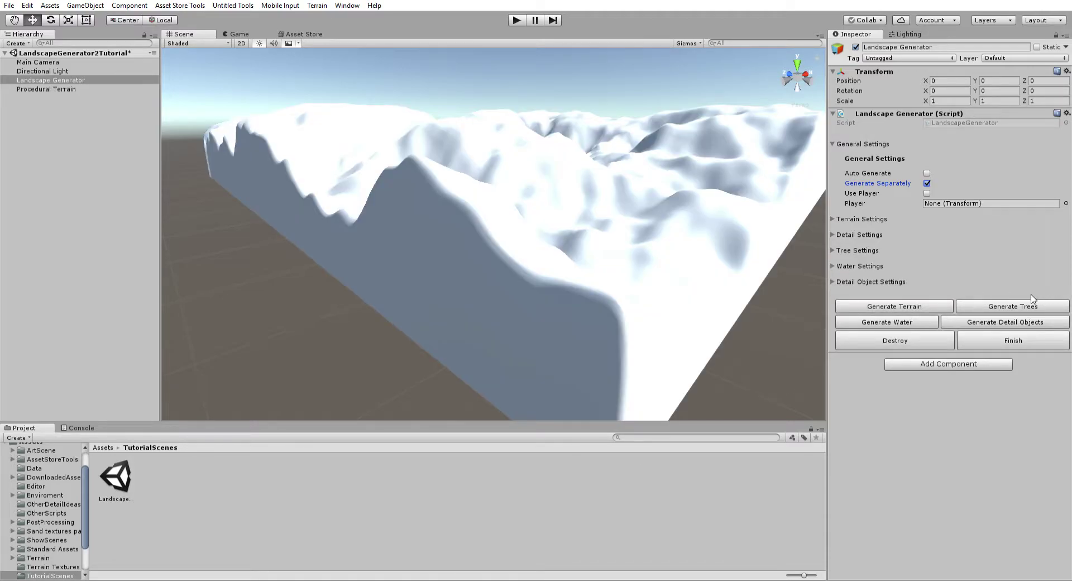
{"action": "left_click", "coordinate": [921, 338]}
{"action": "left_click", "coordinate": [901, 319]}
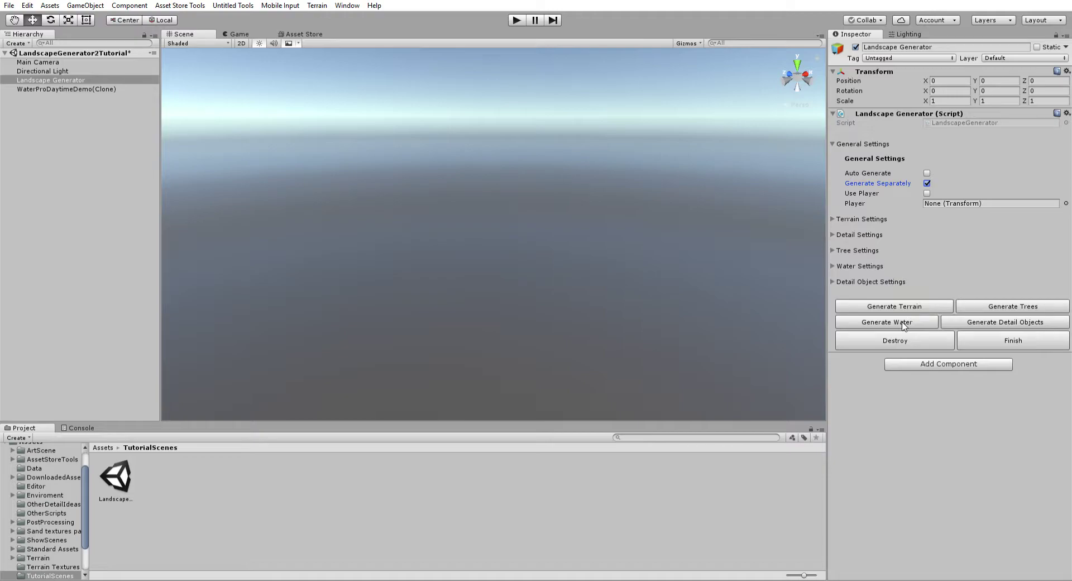
{"action": "left_click", "coordinate": [906, 335]}
Step: Generate the terrain and its trees separately and view the placed trees up close
{"action": "left_click", "coordinate": [905, 305]}
{"action": "left_click", "coordinate": [983, 304]}
{"action": "left_click_drag", "start_coordinate": [665, 273], "coordinate": [356, 205], "text": "alt"}
{"action": "left_click_drag", "start_coordinate": [672, 278], "coordinate": [465, 301], "text": "alt"}
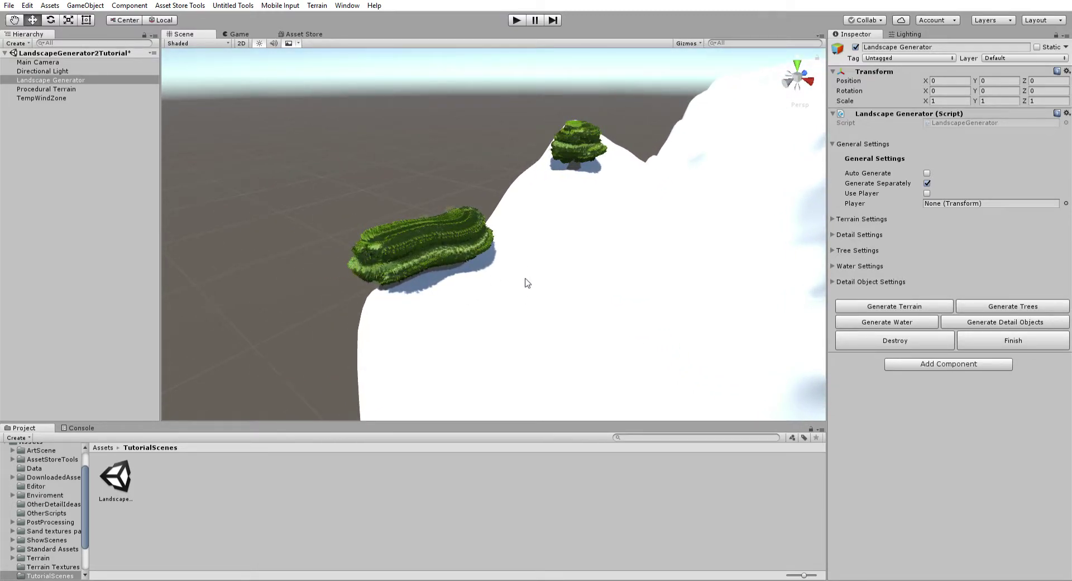
{"action": "left_click_drag", "start_coordinate": [585, 279], "coordinate": [651, 257], "text": "alt"}
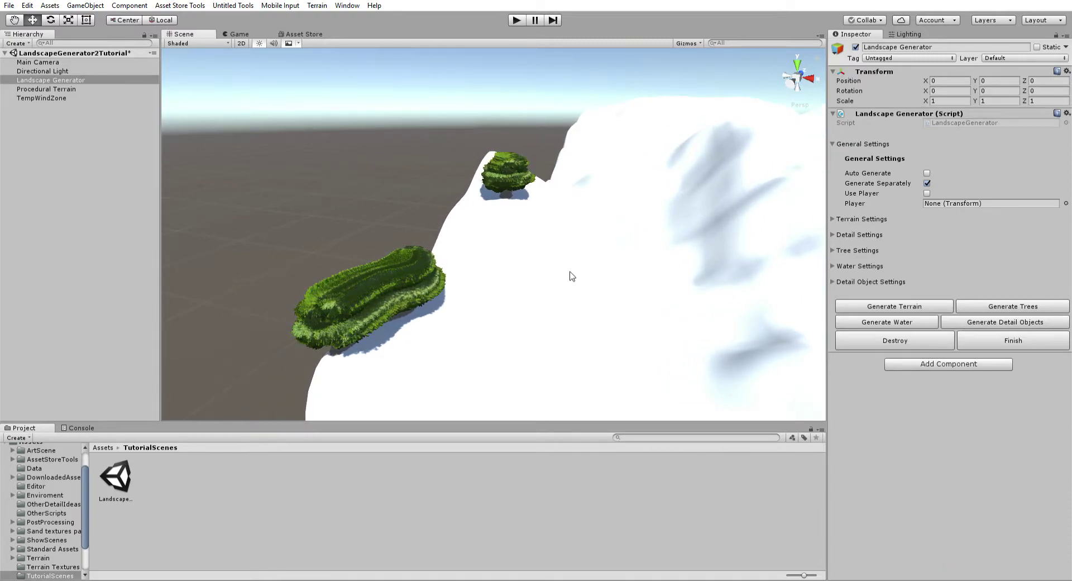
Step: Generate the water for the current terrain and look at it around the trees
{"action": "left_click", "coordinate": [837, 264]}
{"action": "left_click", "coordinate": [837, 264]}
{"action": "left_click", "coordinate": [886, 322]}
{"action": "mouse_move", "coordinate": [617, 276]}
{"action": "left_mouse_down", "text": "alt"}
{"action": "mouse_move", "coordinate": [569, 382]}
{"action": "mouse_move", "coordinate": [493, 308]}
{"action": "left_mouse_up", "text": "alt"}
{"action": "left_click_drag", "start_coordinate": [703, 276], "coordinate": [659, 240], "text": "alt"}
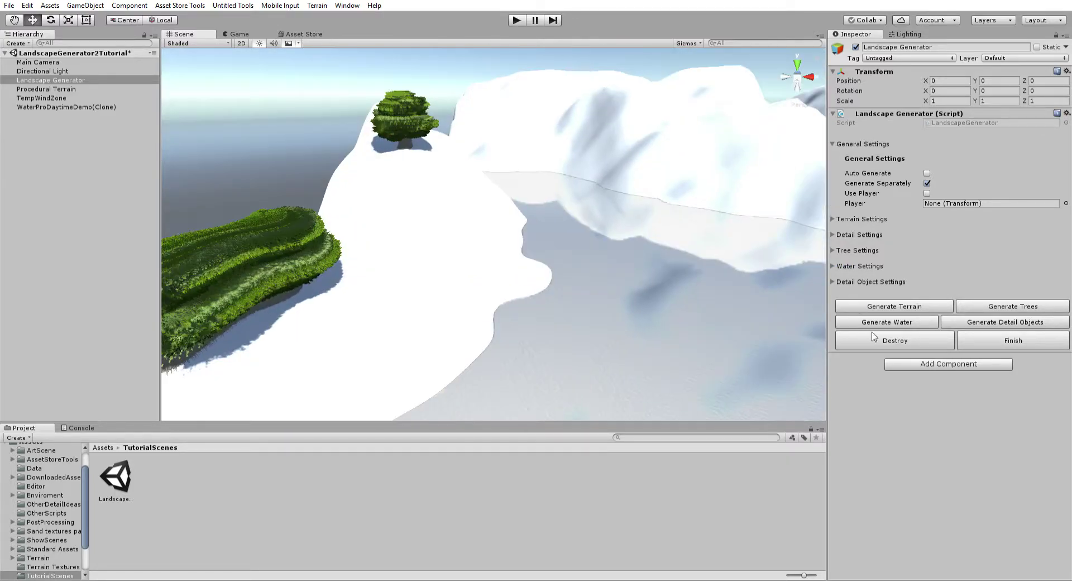
Step: Destroy the current landscape, regenerate only the terrain and generate detail objects on it
{"action": "left_click", "coordinate": [876, 337]}
{"action": "left_click", "coordinate": [888, 306]}
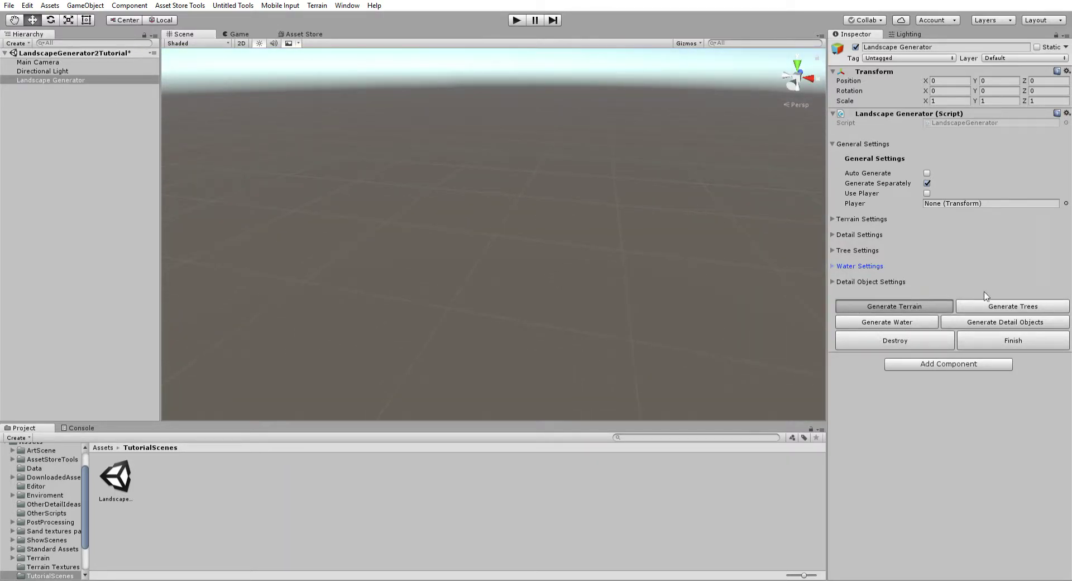
{"action": "left_click", "coordinate": [974, 321]}
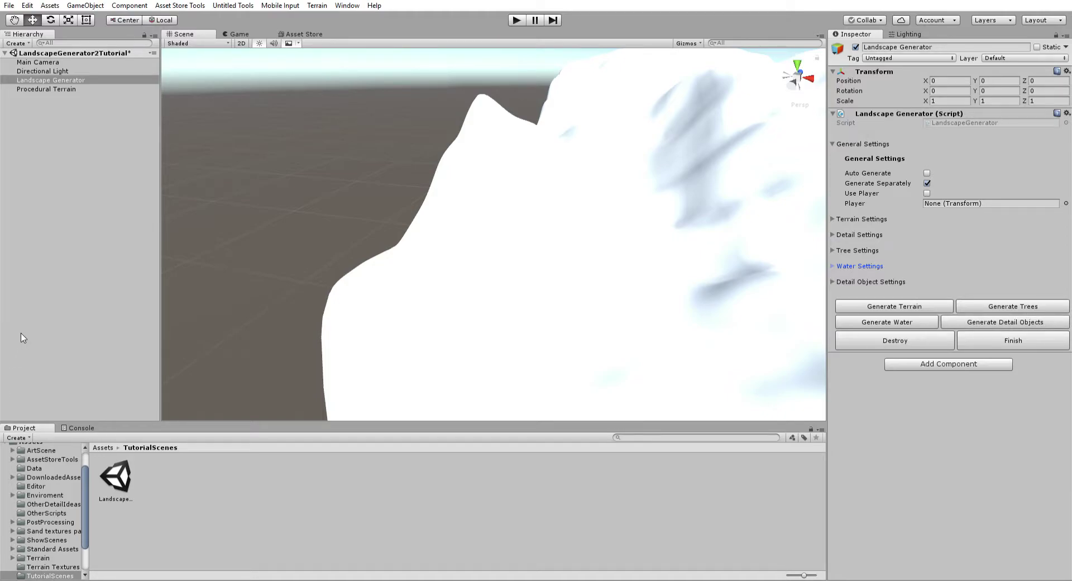
Step: Check the Console for messages, return to the project files and inspect the Procedural Terrain object
{"action": "left_click", "coordinate": [473, 470]}
{"action": "right_click_drag", "start_coordinate": [524, 293], "coordinate": [651, 271]}
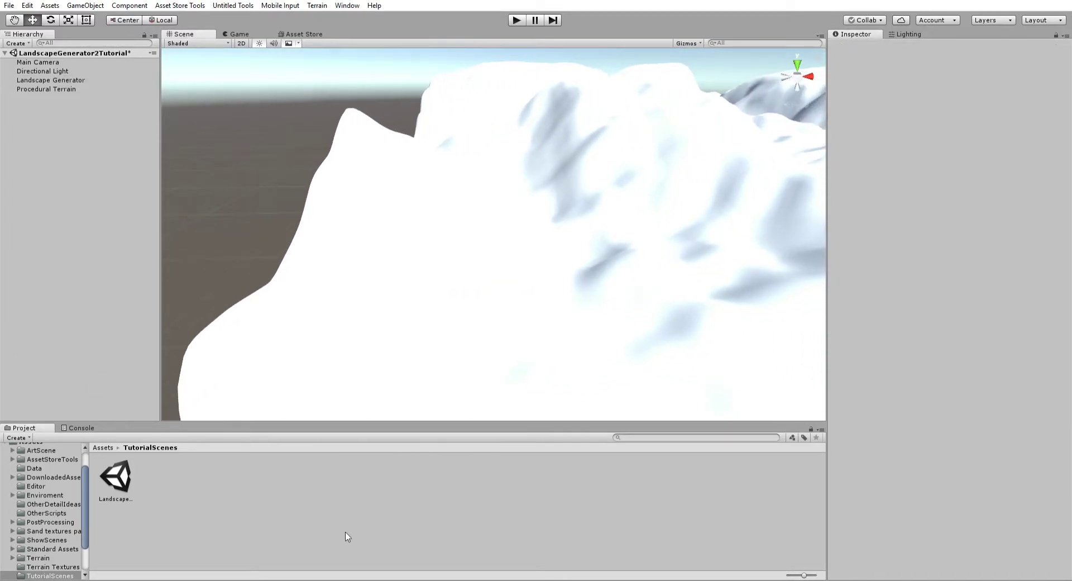
{"action": "left_click", "coordinate": [268, 579]}
{"action": "scroll", "coordinate": [152, 499], "scroll_direction": "down", "scroll_amount": 6}
{"action": "scroll", "coordinate": [152, 499], "scroll_direction": "up", "scroll_amount": 6}
{"action": "left_click", "coordinate": [8, 427]}
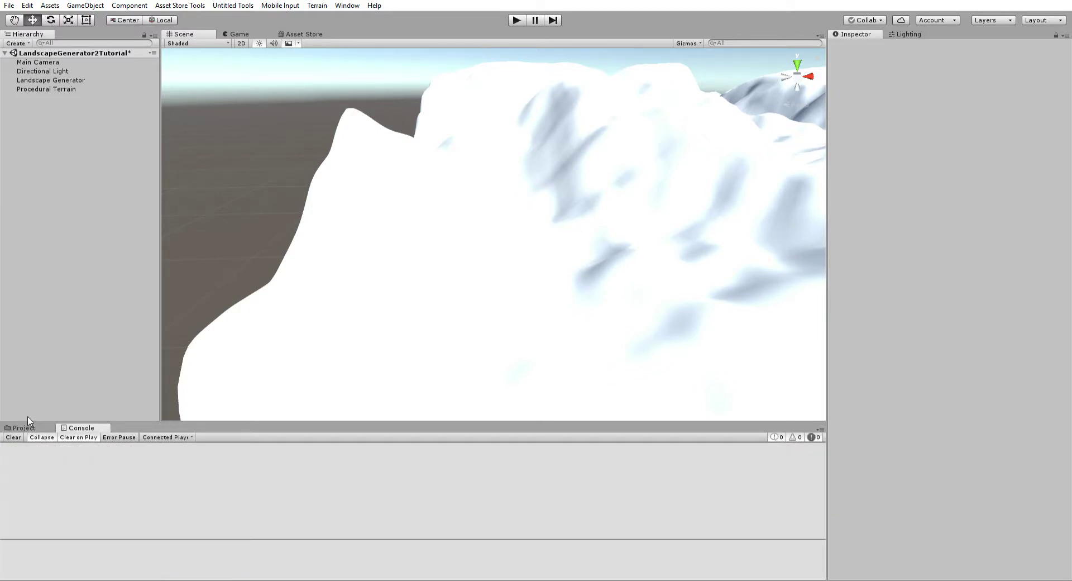
{"action": "left_click", "coordinate": [87, 89]}
{"action": "right_click_drag", "start_coordinate": [446, 115], "coordinate": [375, 148]}
Step: Select the Landscape Generator, destroy the current terrain and generate a fresh one
{"action": "left_click", "coordinate": [96, 79]}
{"action": "right_click_drag", "start_coordinate": [617, 146], "coordinate": [642, 276]}
{"action": "left_click", "coordinate": [897, 336]}
{"action": "left_click", "coordinate": [918, 307]}
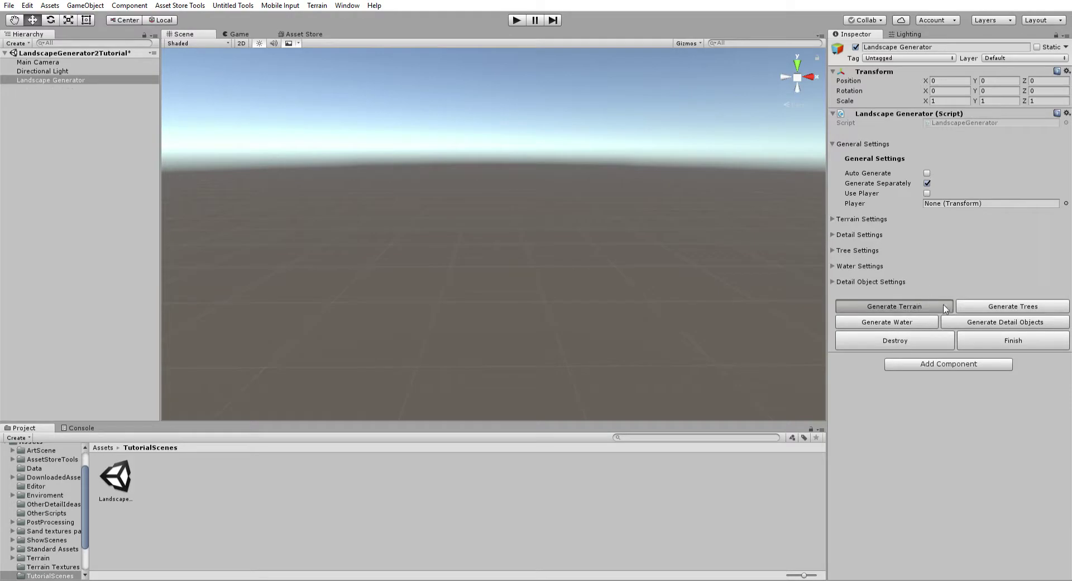
Step: Generate the trees and detail objects on the new terrain and look at their placement
{"action": "left_click", "coordinate": [1006, 305]}
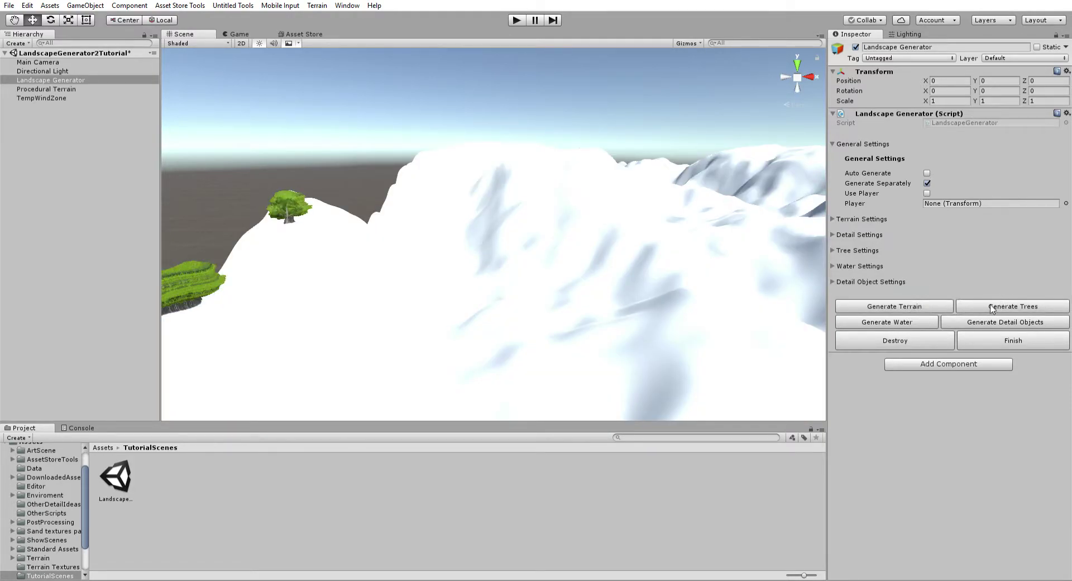
{"action": "right_click_drag", "start_coordinate": [564, 297], "coordinate": [496, 340]}
{"action": "key", "text": "w"}
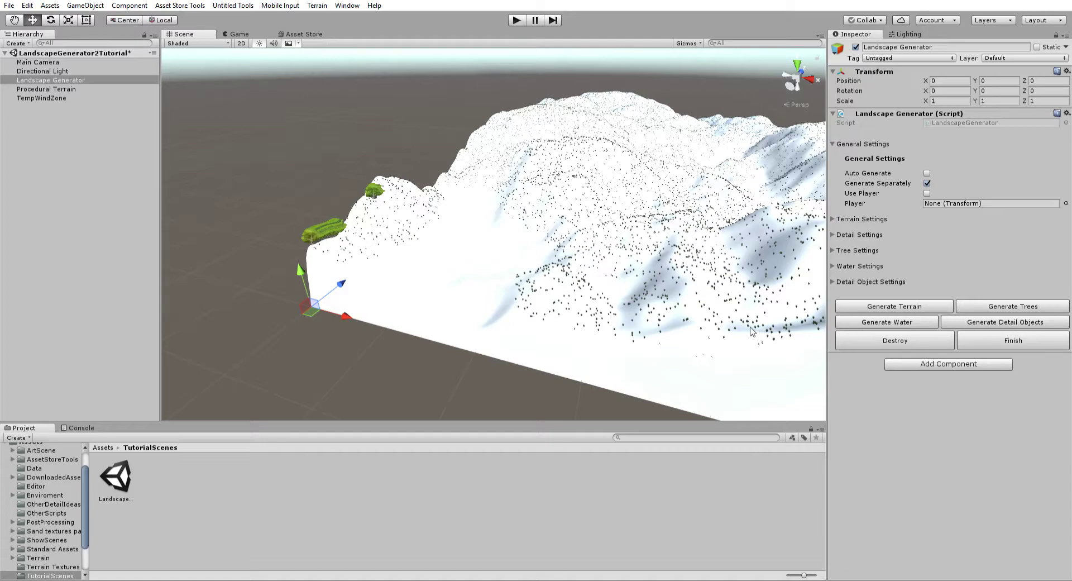
Step: Generate the water for the terrain and view the complete landscape
{"action": "left_click", "coordinate": [904, 319]}
{"action": "right_click_drag", "start_coordinate": [507, 278], "coordinate": [542, 265]}
{"action": "right_click_drag", "start_coordinate": [744, 278], "coordinate": [711, 261]}
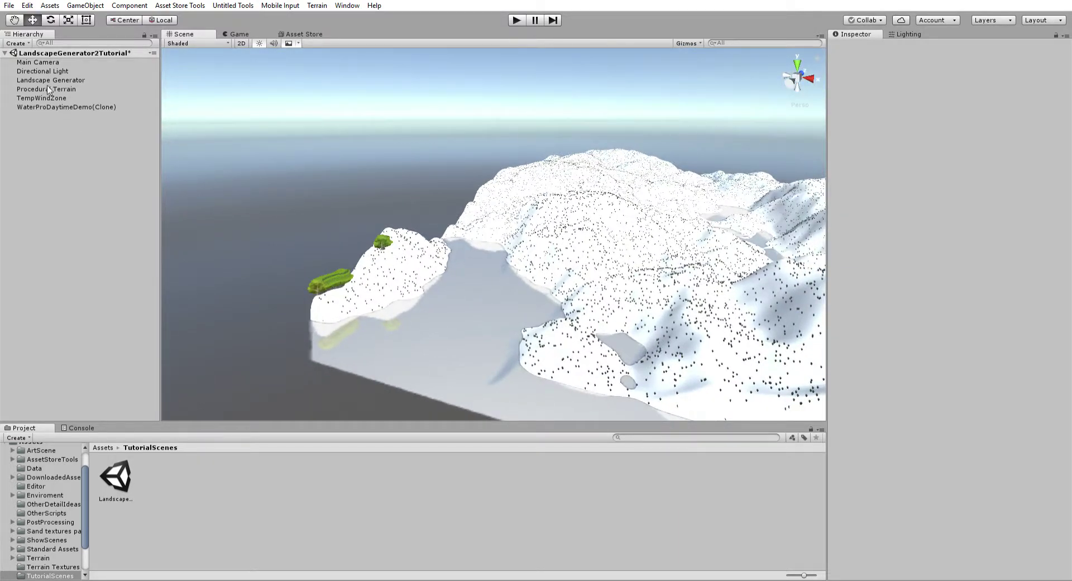
Step: Inspect the components of the generated wind zone, terrain and water objects, and compare them with the Landscape Generator
{"action": "left_click", "coordinate": [47, 88]}
{"action": "left_click", "coordinate": [89, 97]}
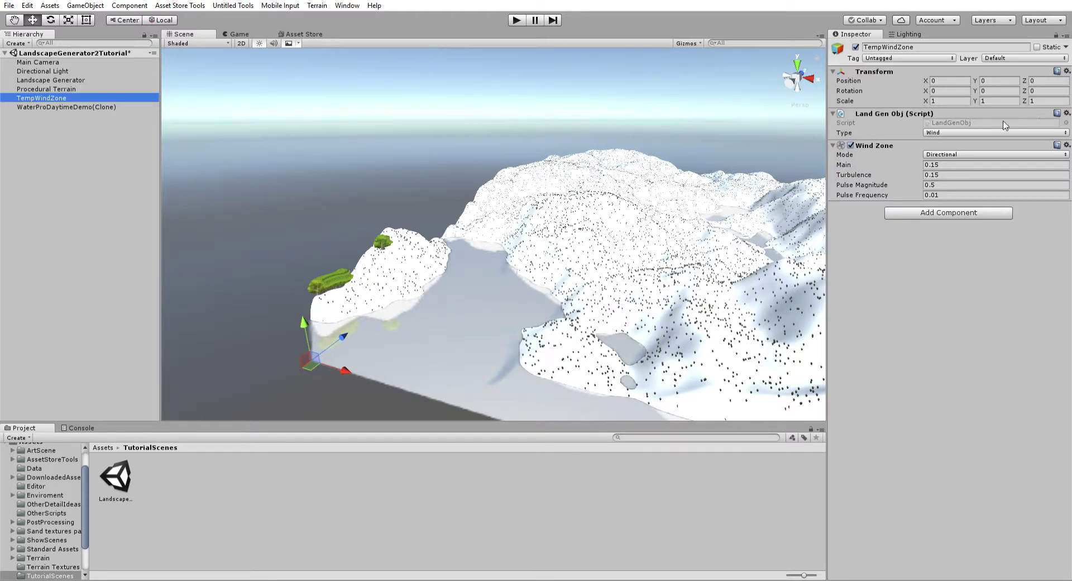
{"action": "left_click", "coordinate": [56, 88]}
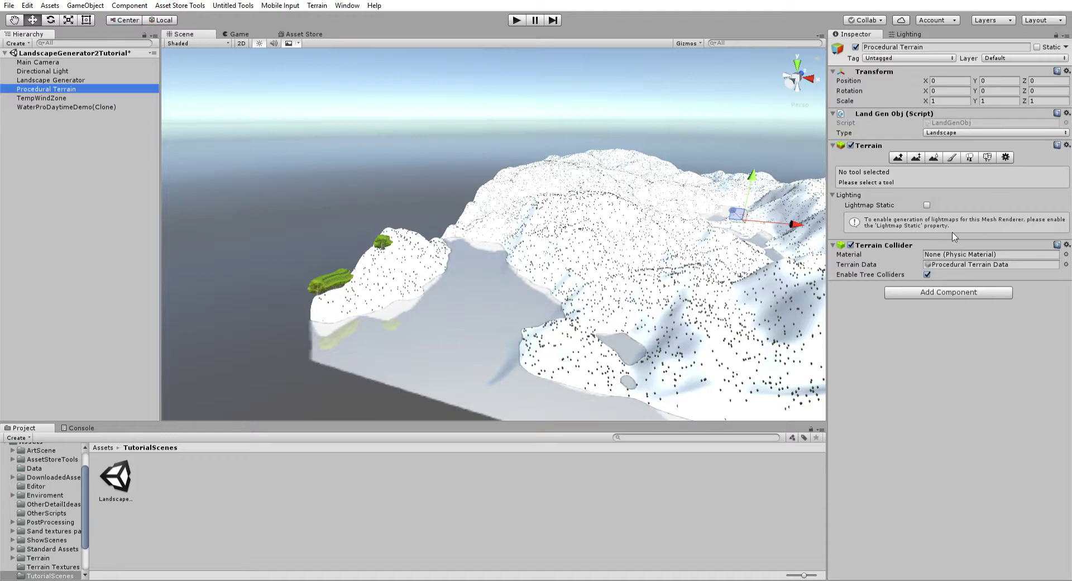
{"action": "left_click", "coordinate": [58, 107]}
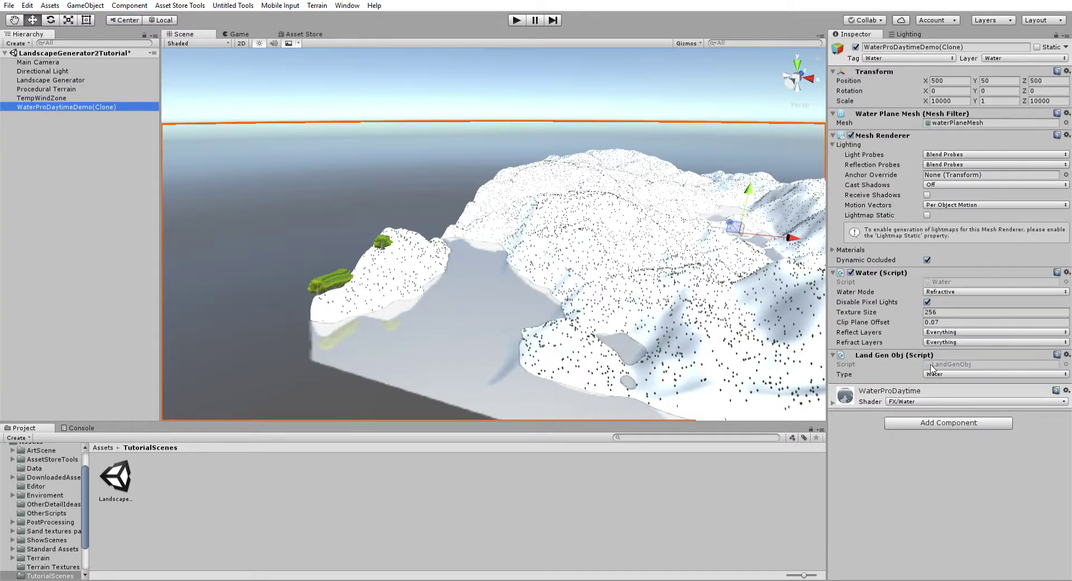
{"action": "left_click", "coordinate": [67, 79]}
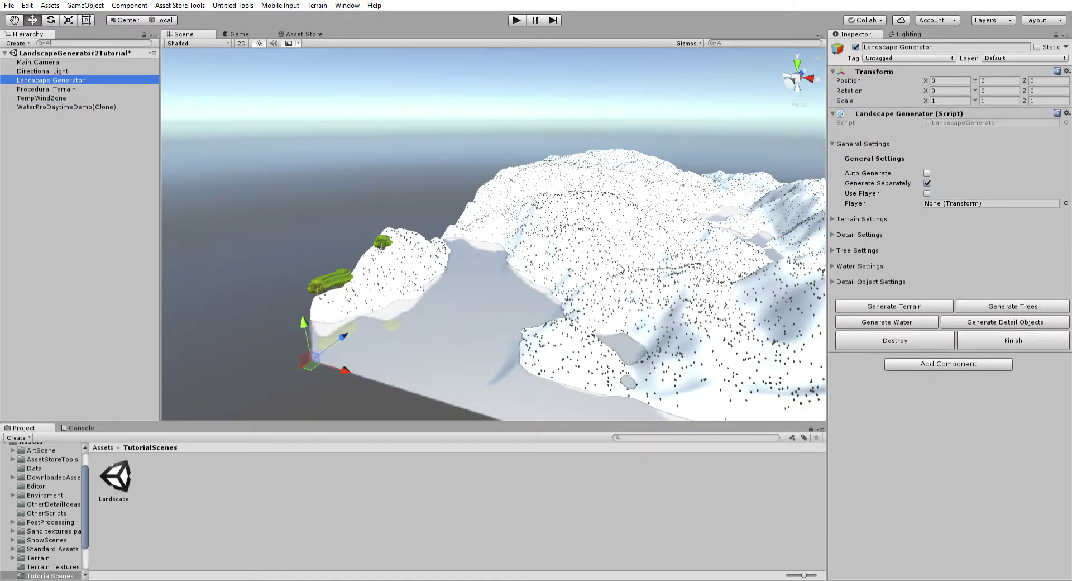
{"action": "left_click", "coordinate": [58, 97]}
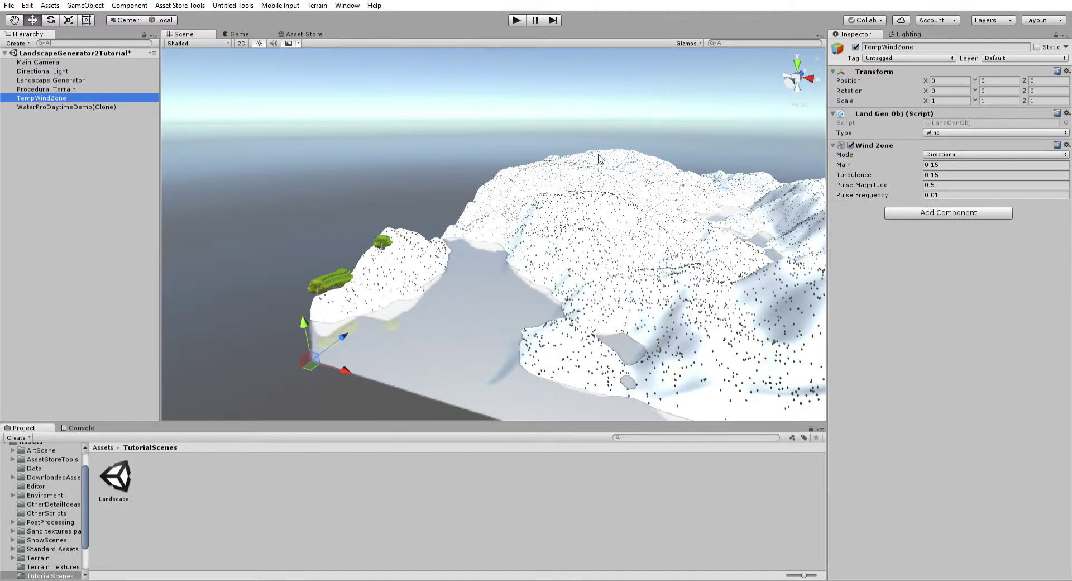
Step: Select the Landscape Generator and finish the landscape, grouping its generated objects under one parent
{"action": "left_click", "coordinate": [76, 80]}
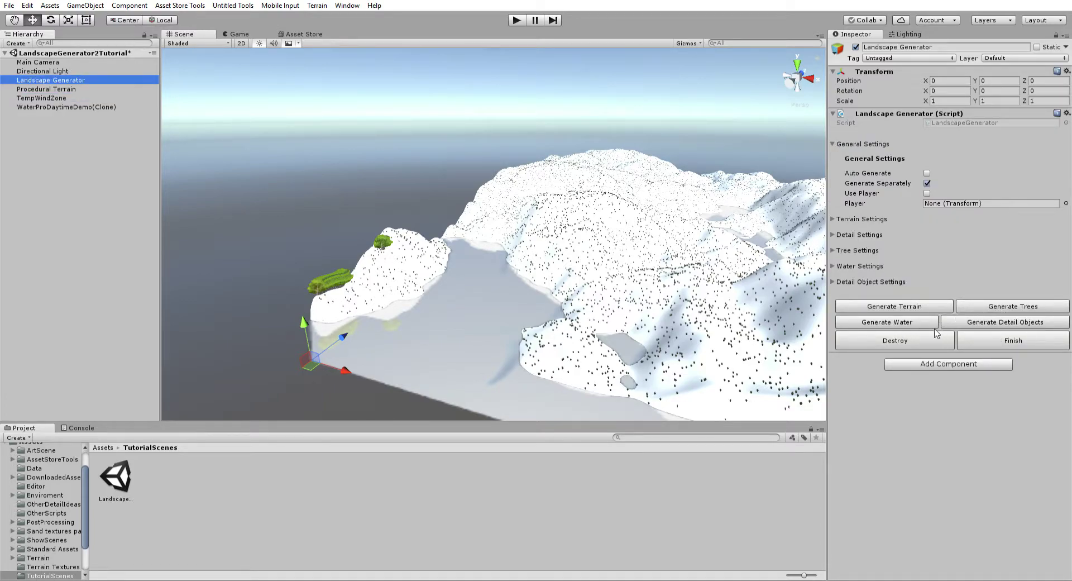
{"action": "left_click", "coordinate": [1010, 326]}
{"action": "left_click", "coordinate": [1012, 336]}
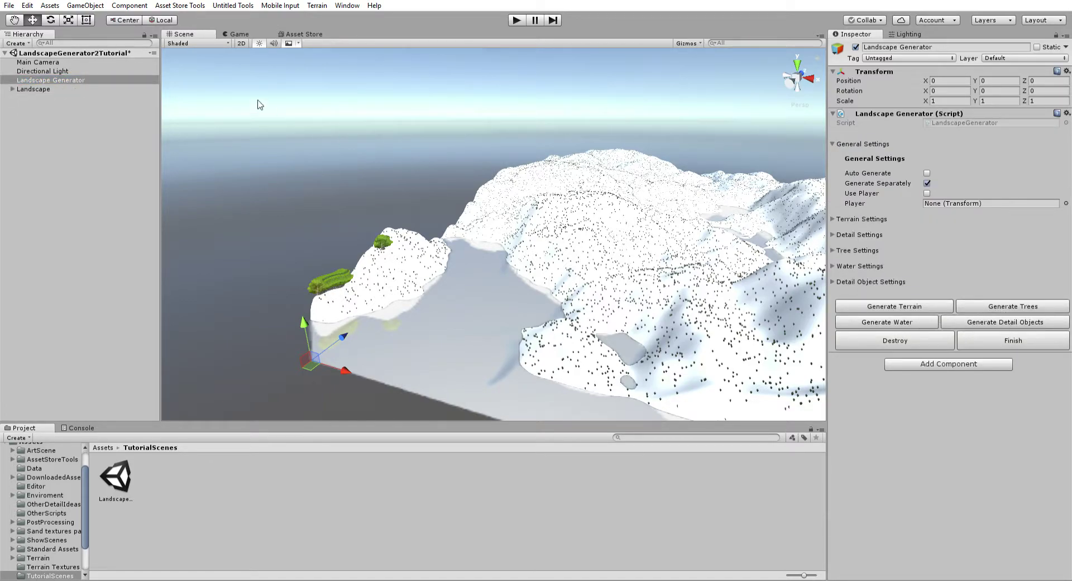
Step: Expand the finished Landscape object and inspect the components of its WindZone, Procedural Terrain and water children
{"action": "left_click", "coordinate": [12, 80]}
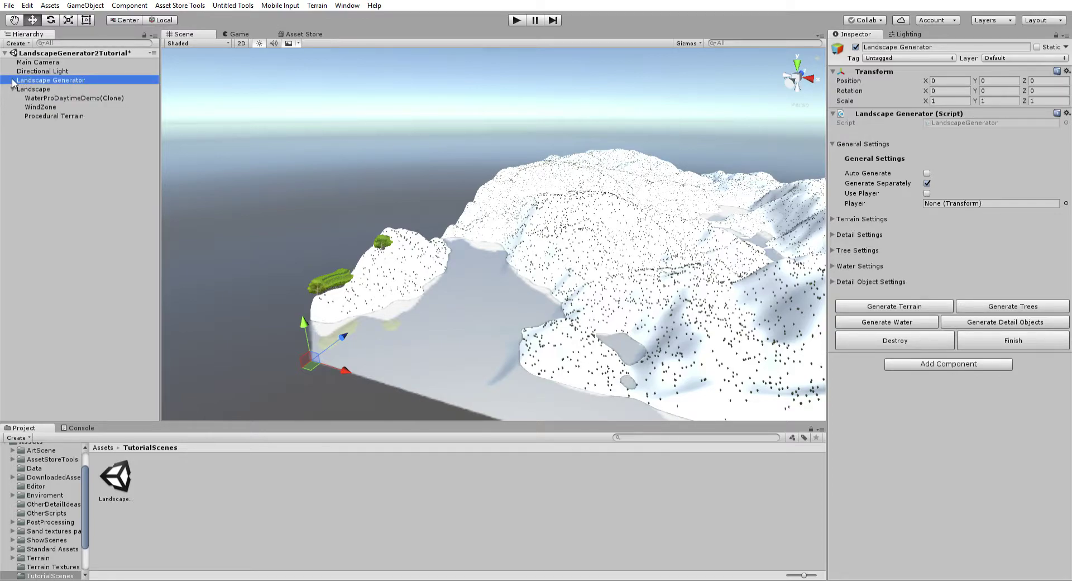
{"action": "left_click", "coordinate": [54, 108]}
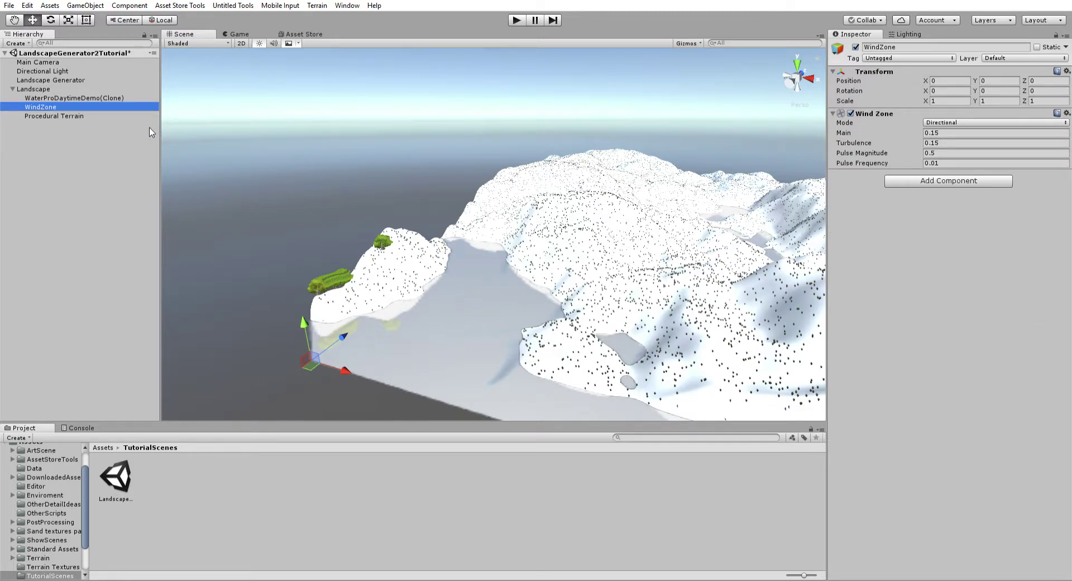
{"action": "left_click", "coordinate": [118, 134]}
{"action": "left_click", "coordinate": [57, 117]}
{"action": "left_click", "coordinate": [59, 107]}
{"action": "left_click", "coordinate": [70, 98]}
{"action": "left_click", "coordinate": [933, 435]}
Step: Delete the finished Landscape object with its children and return to the Landscape Generator's settings
{"action": "left_click", "coordinate": [69, 88]}
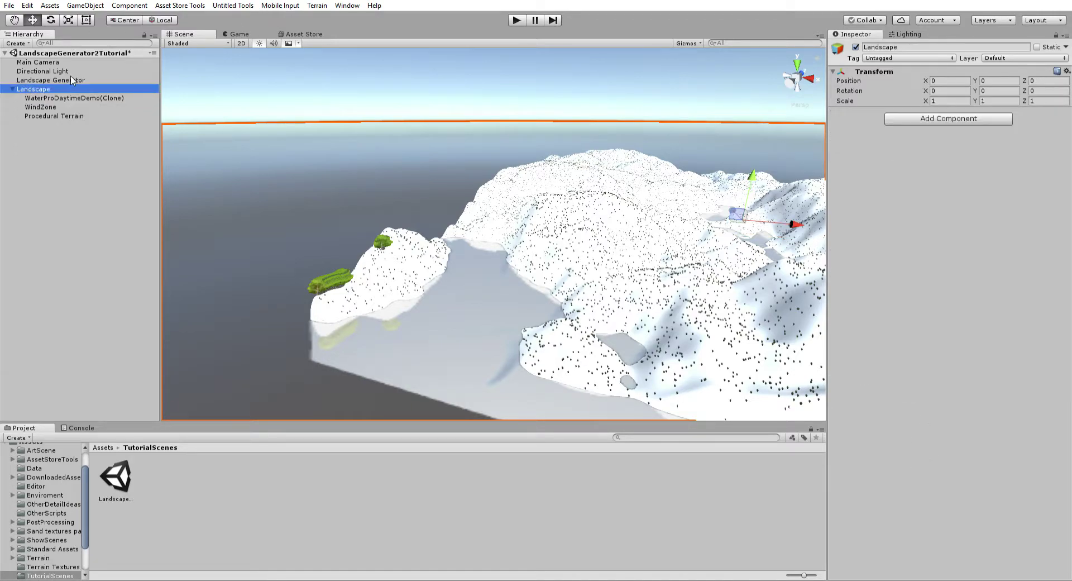
{"action": "key", "text": "Delete"}
{"action": "left_click", "coordinate": [72, 80]}
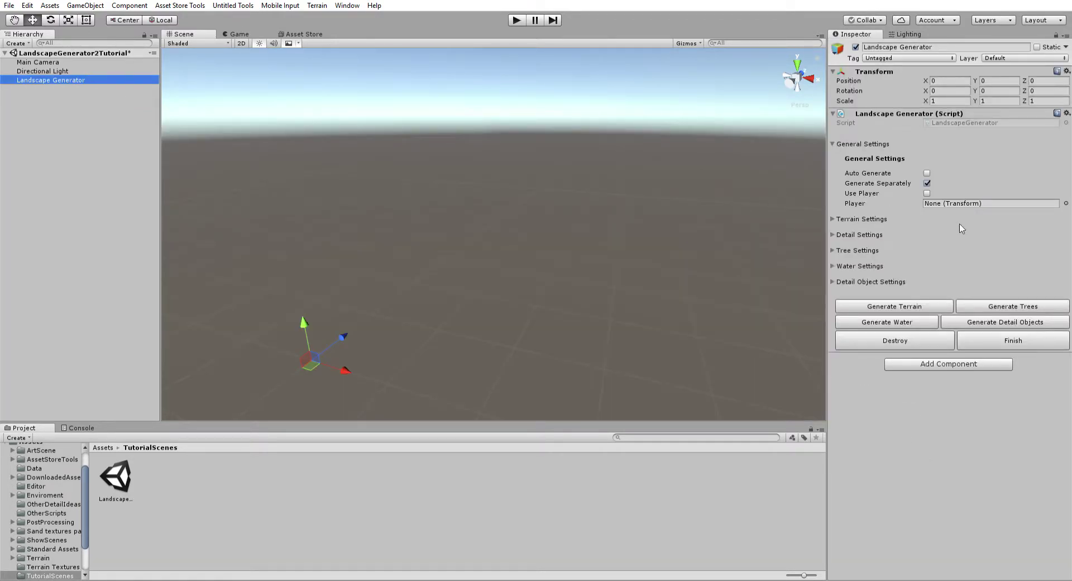
Step: Turn off Generate Separately for the Landscape Generator and collapse its General Settings
{"action": "right_click_drag", "start_coordinate": [648, 319], "coordinate": [735, 306]}
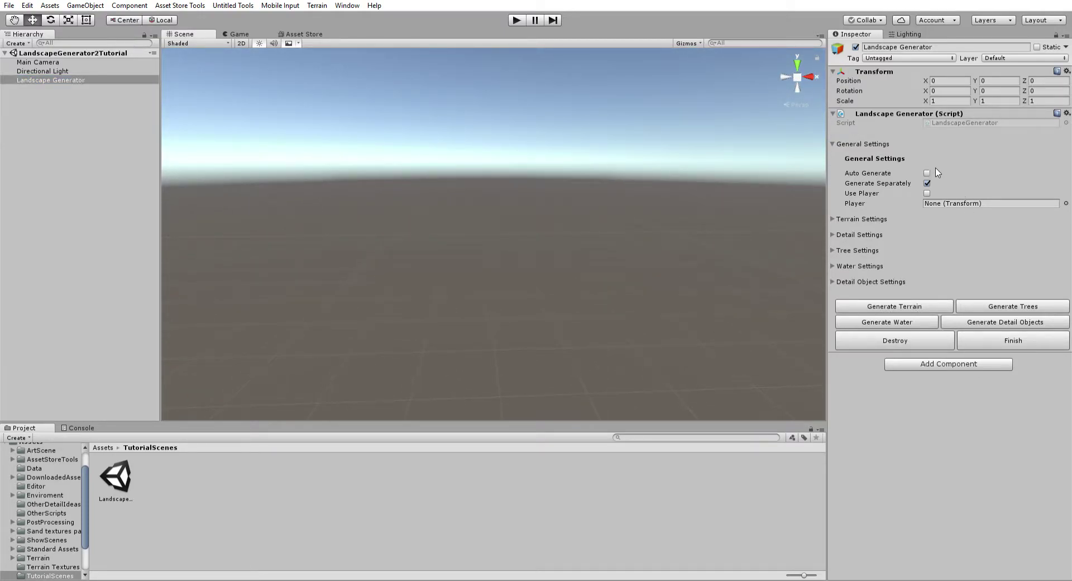
{"action": "left_click", "coordinate": [927, 182]}
{"action": "left_click", "coordinate": [837, 144]}
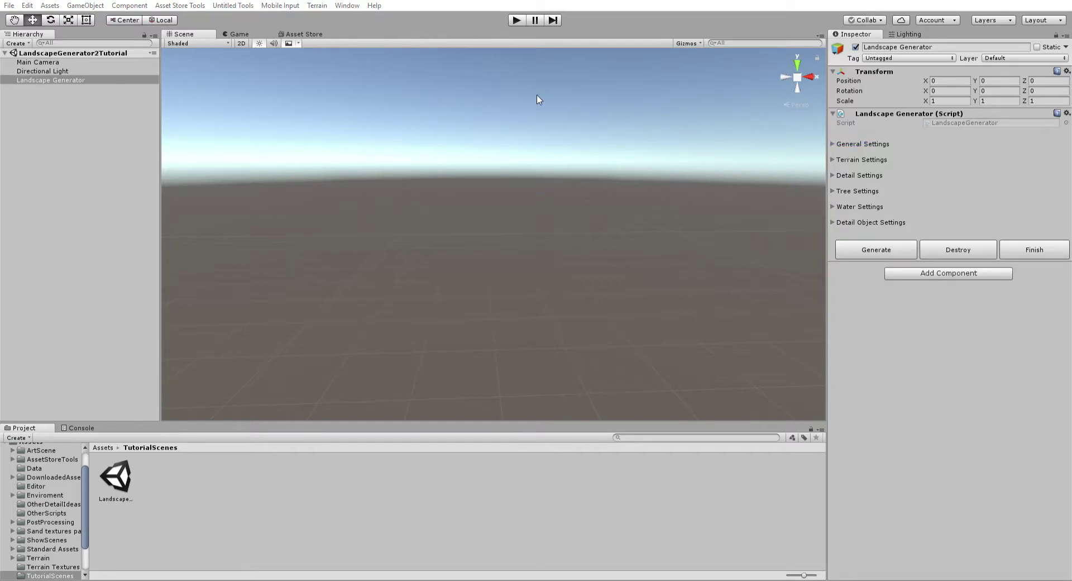
{"action": "key", "text": "alt+Tab"}
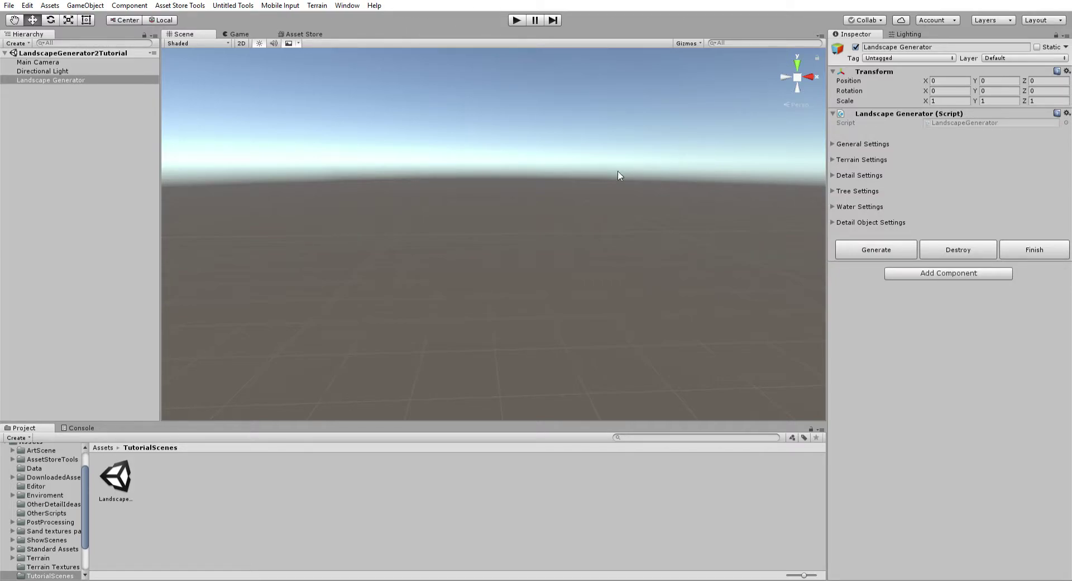
{"action": "left_click", "coordinate": [116, 269]}
{"action": "left_click", "coordinate": [101, 76]}
{"action": "left_click", "coordinate": [96, 192]}
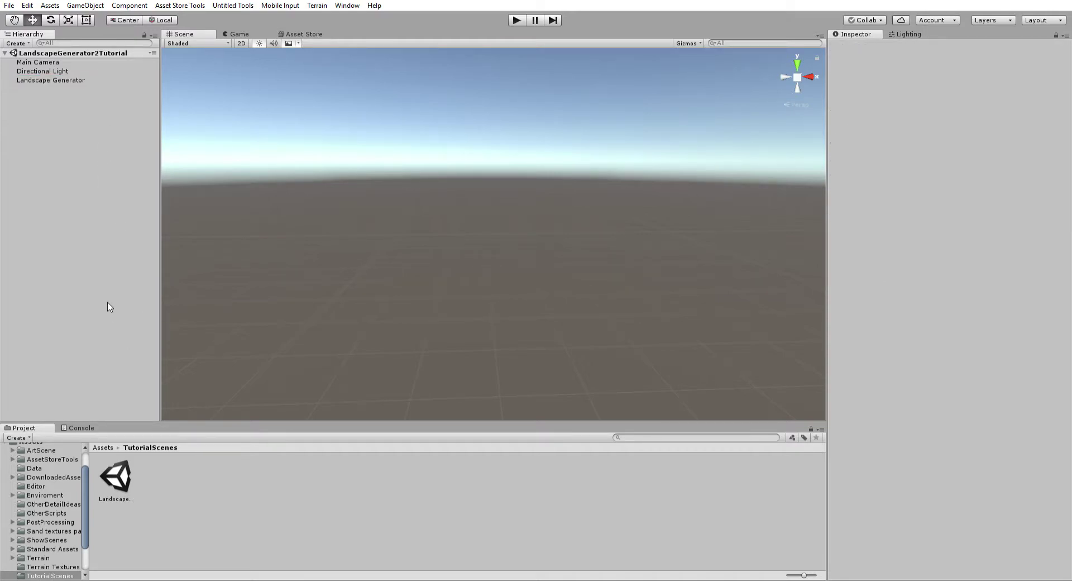